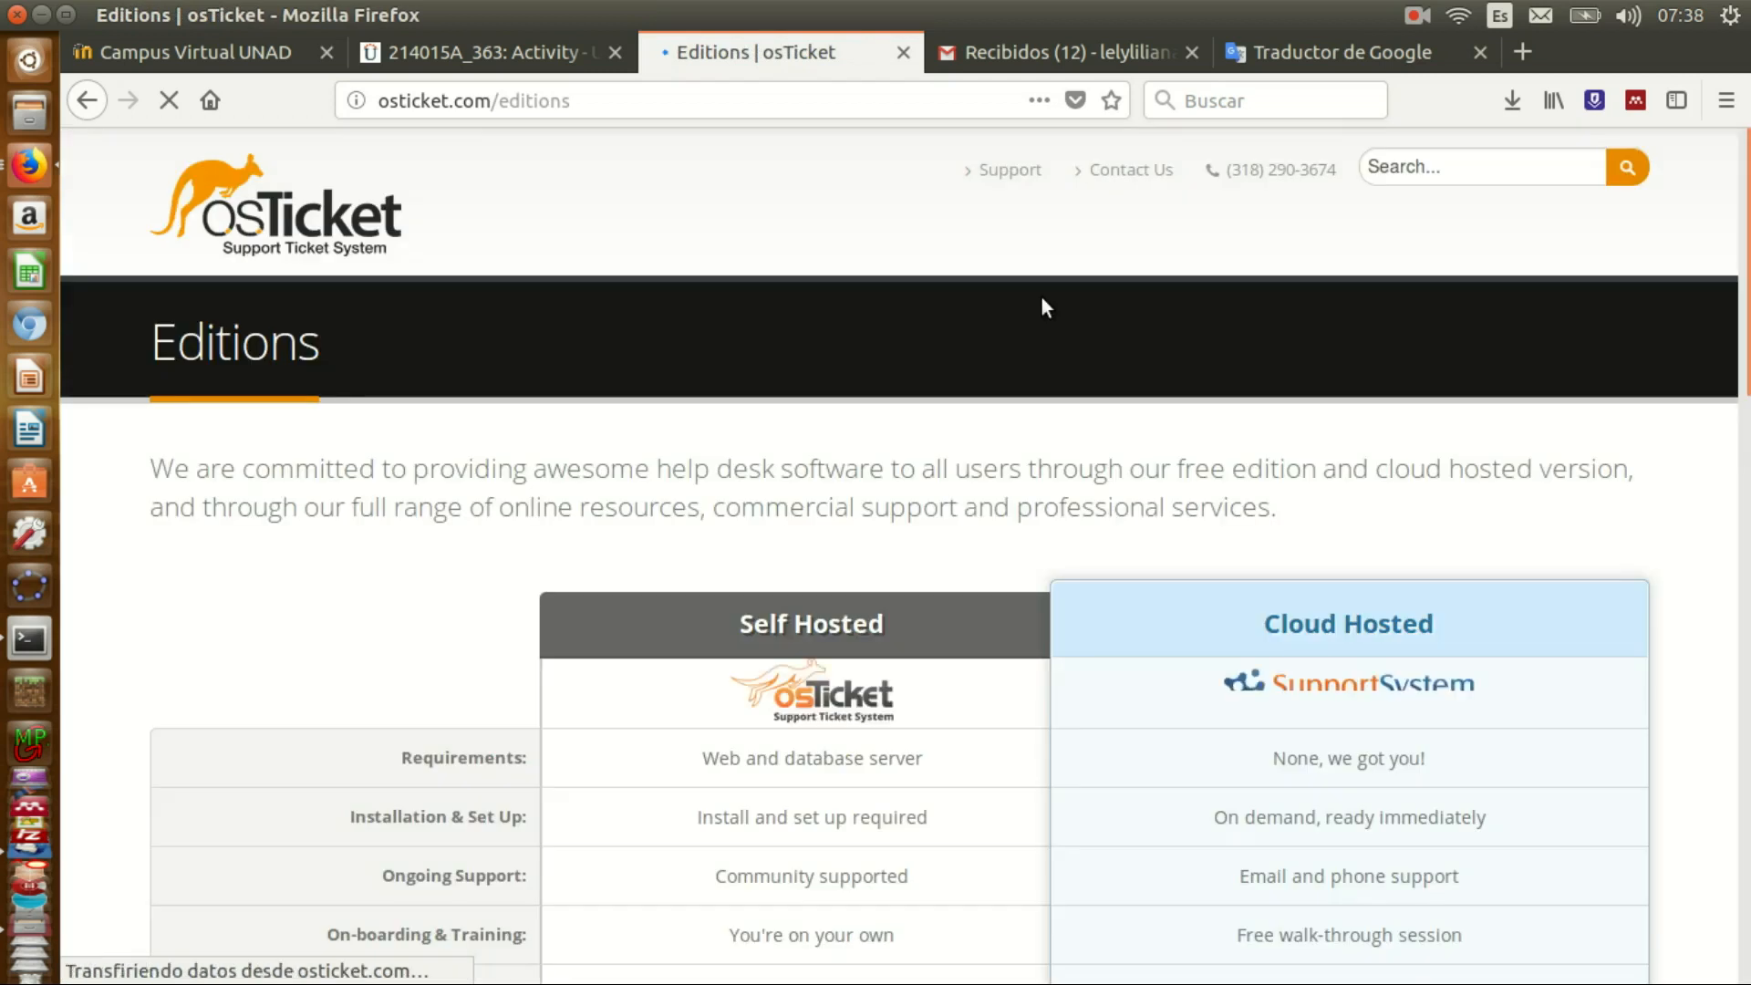
- Scroll down the osTicket Editions page comparing the Self Hosted and Cloud Hosted versions
scroll(1049, 511, "down", 6)
- Download osTicket-v1.10.1.zip through the download form with Education as industry, saving it to Descargas
left_click(790, 798)
scroll(789, 796, "down", 3)
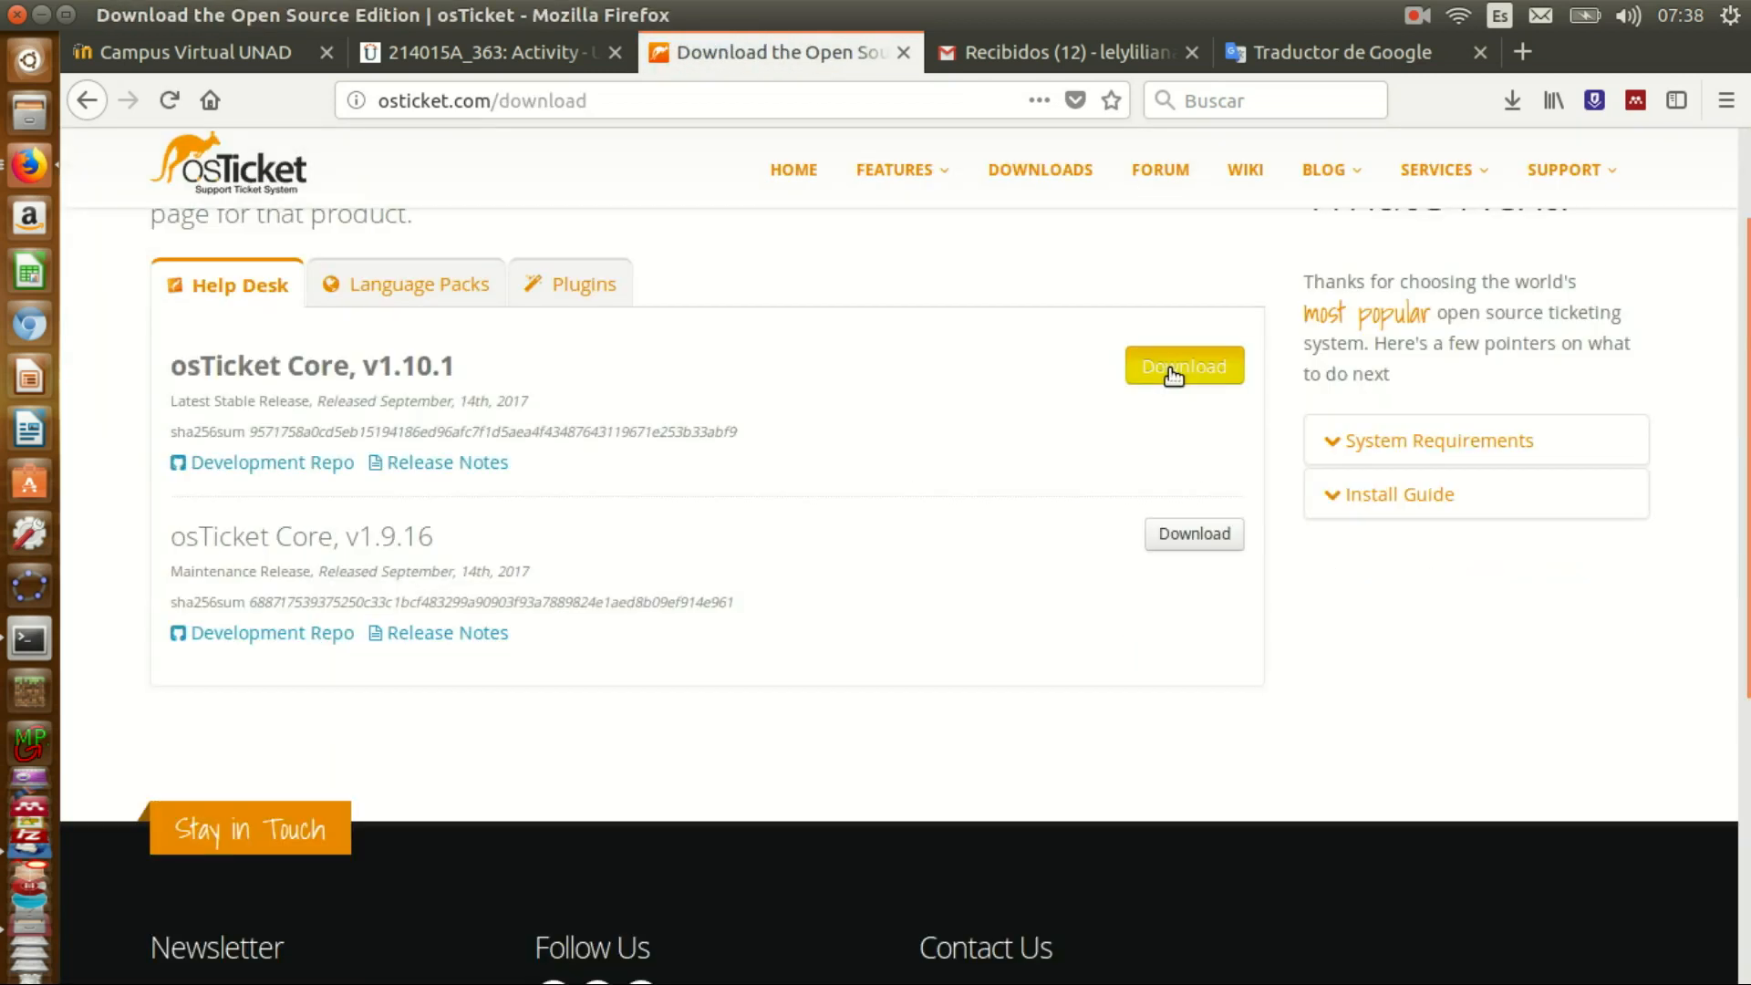
left_click(1174, 370)
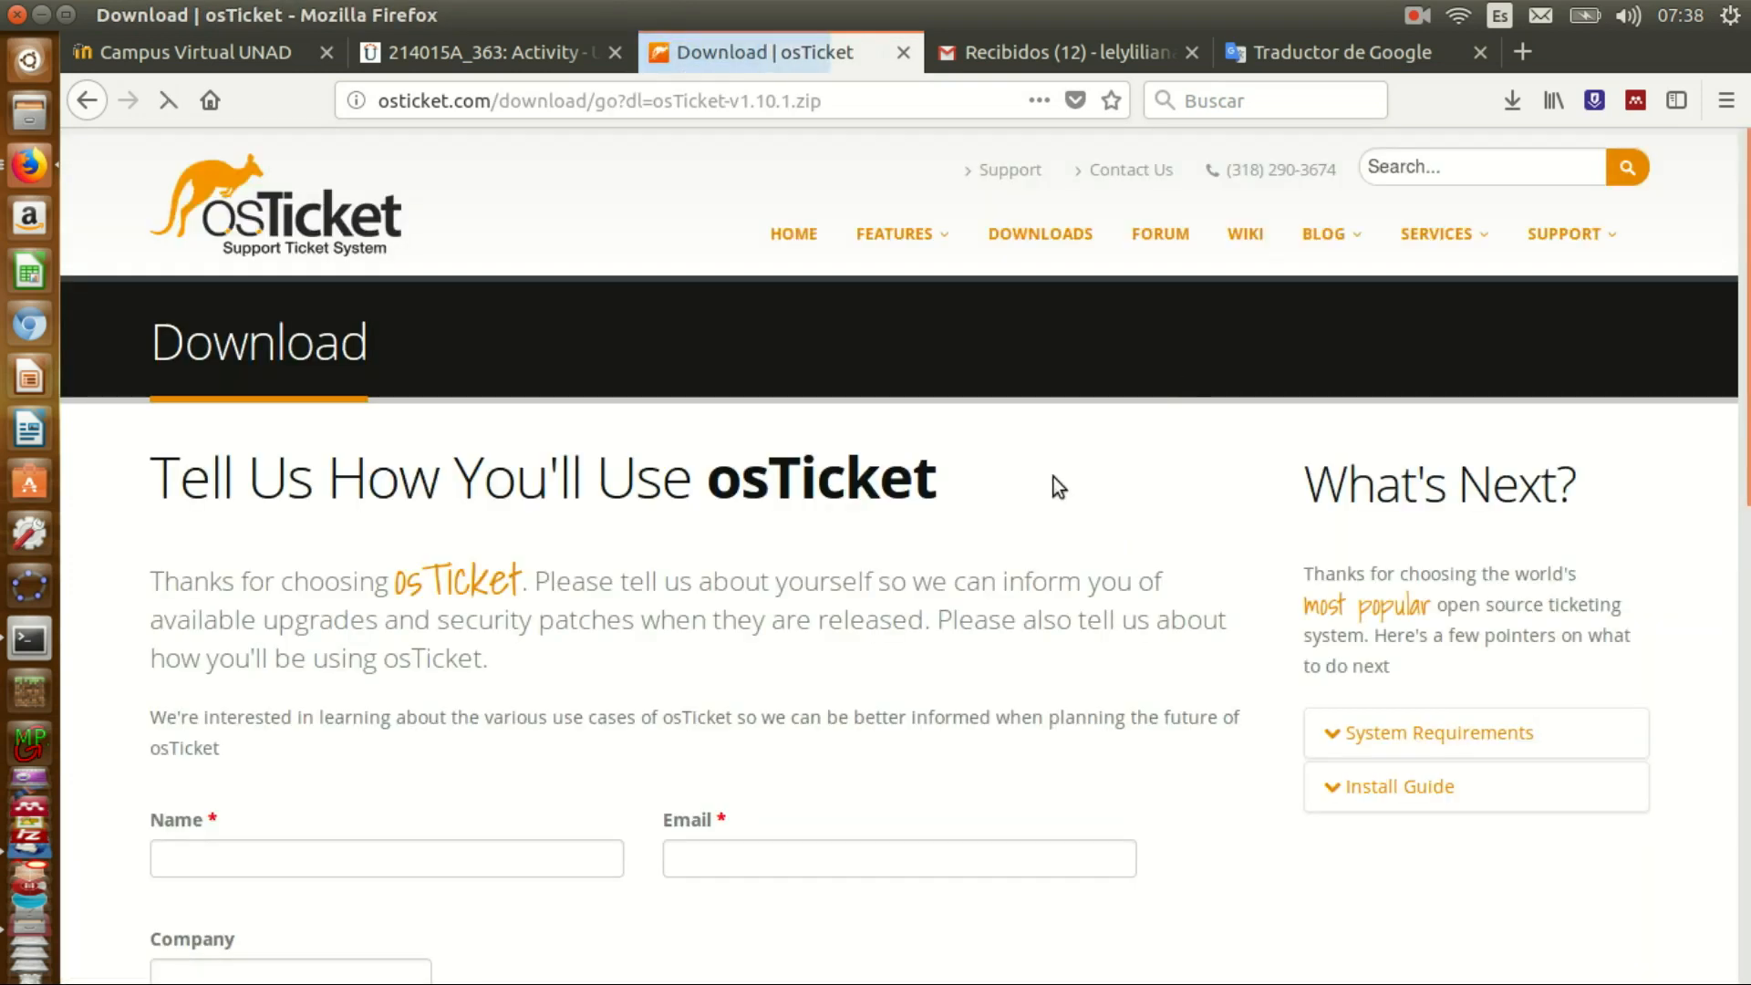
scroll(1053, 478, "down", 4)
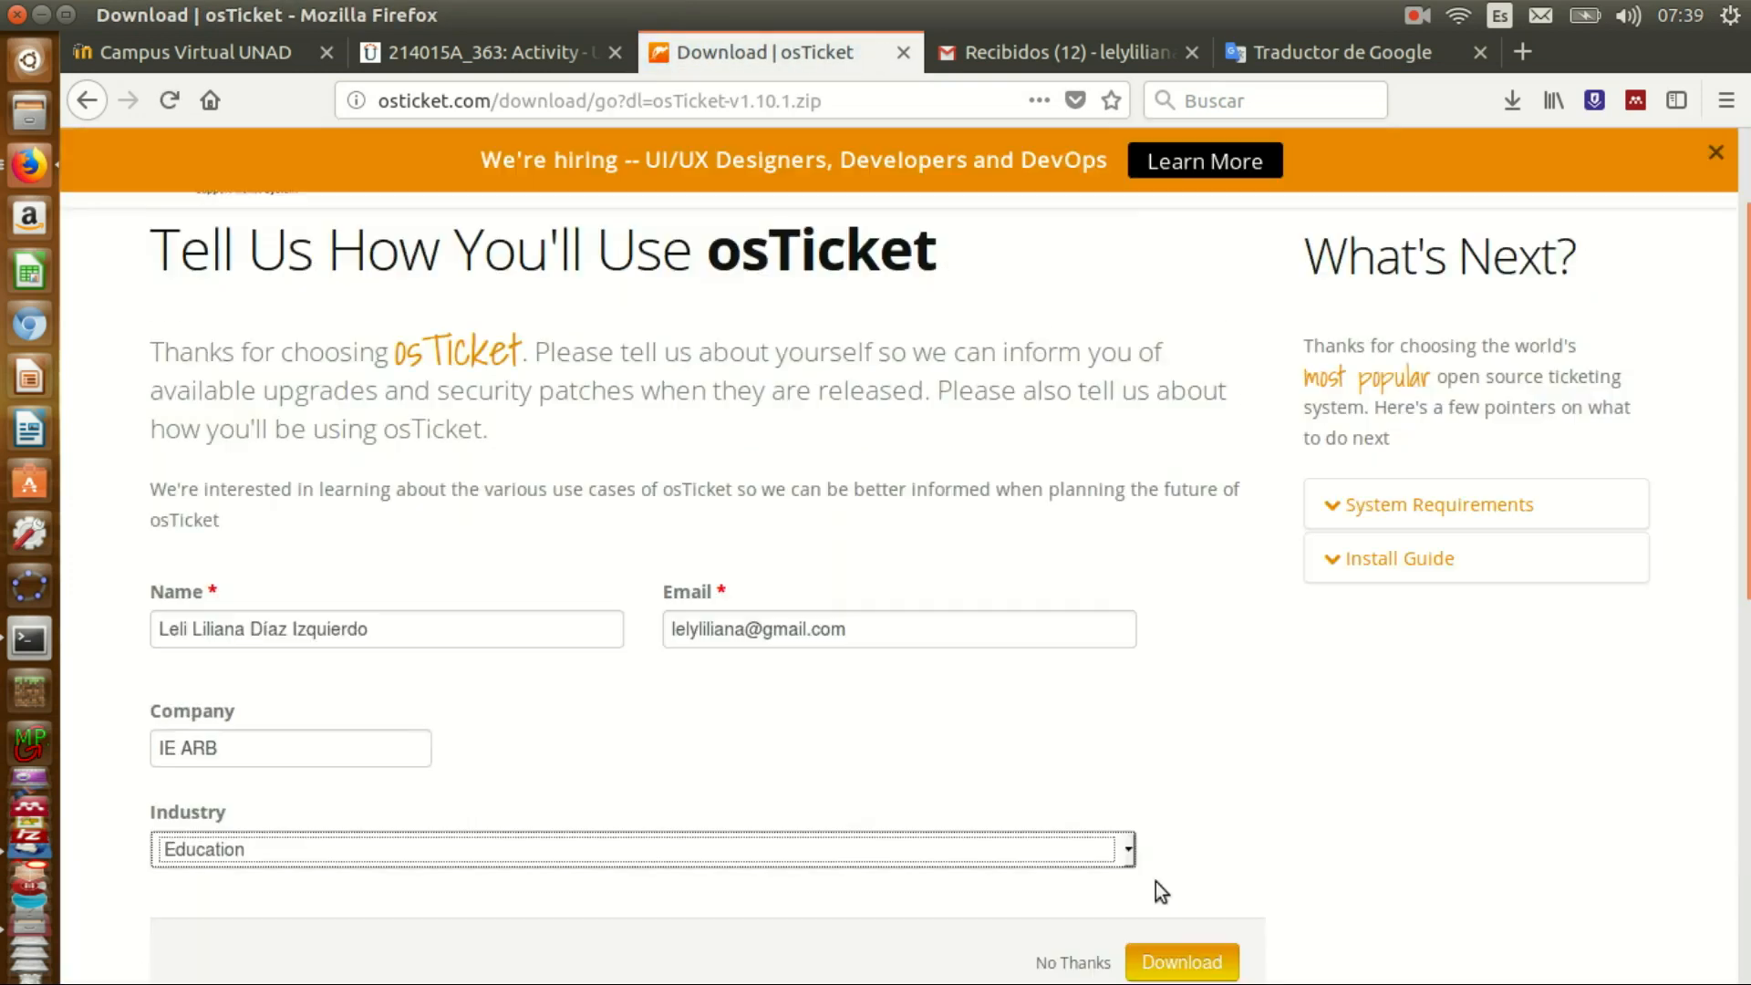
left_click(1177, 956)
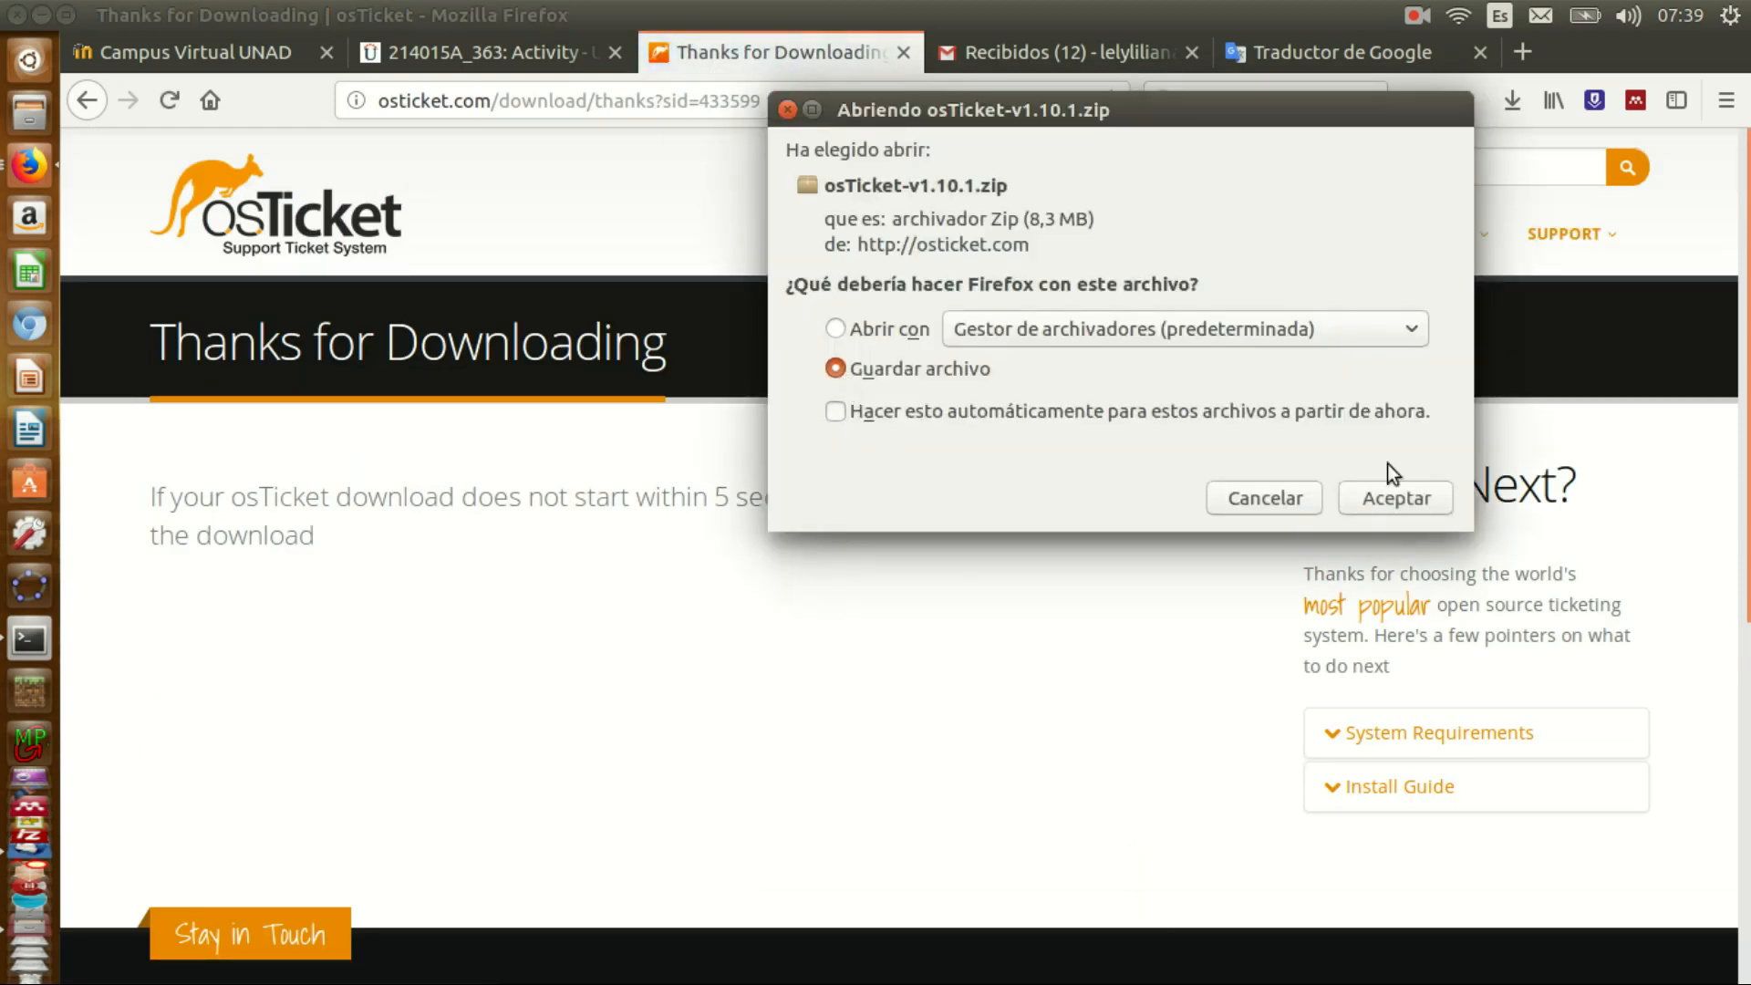
left_click(1416, 496)
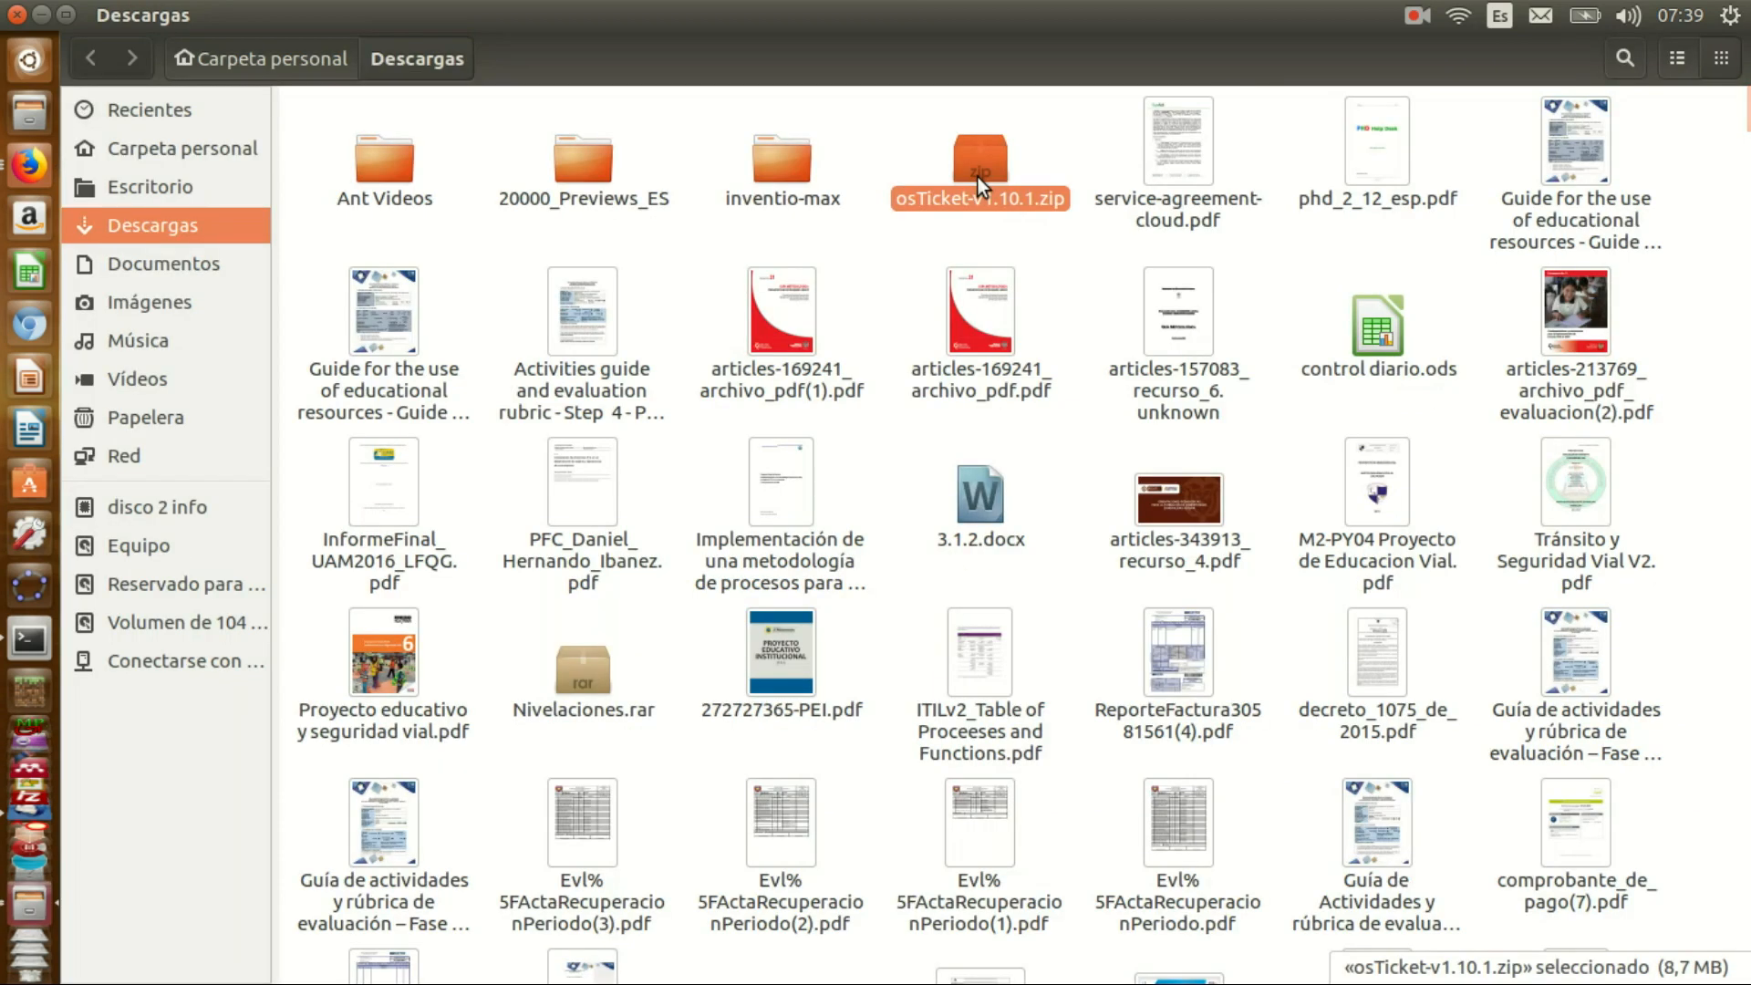
right_click(980, 179)
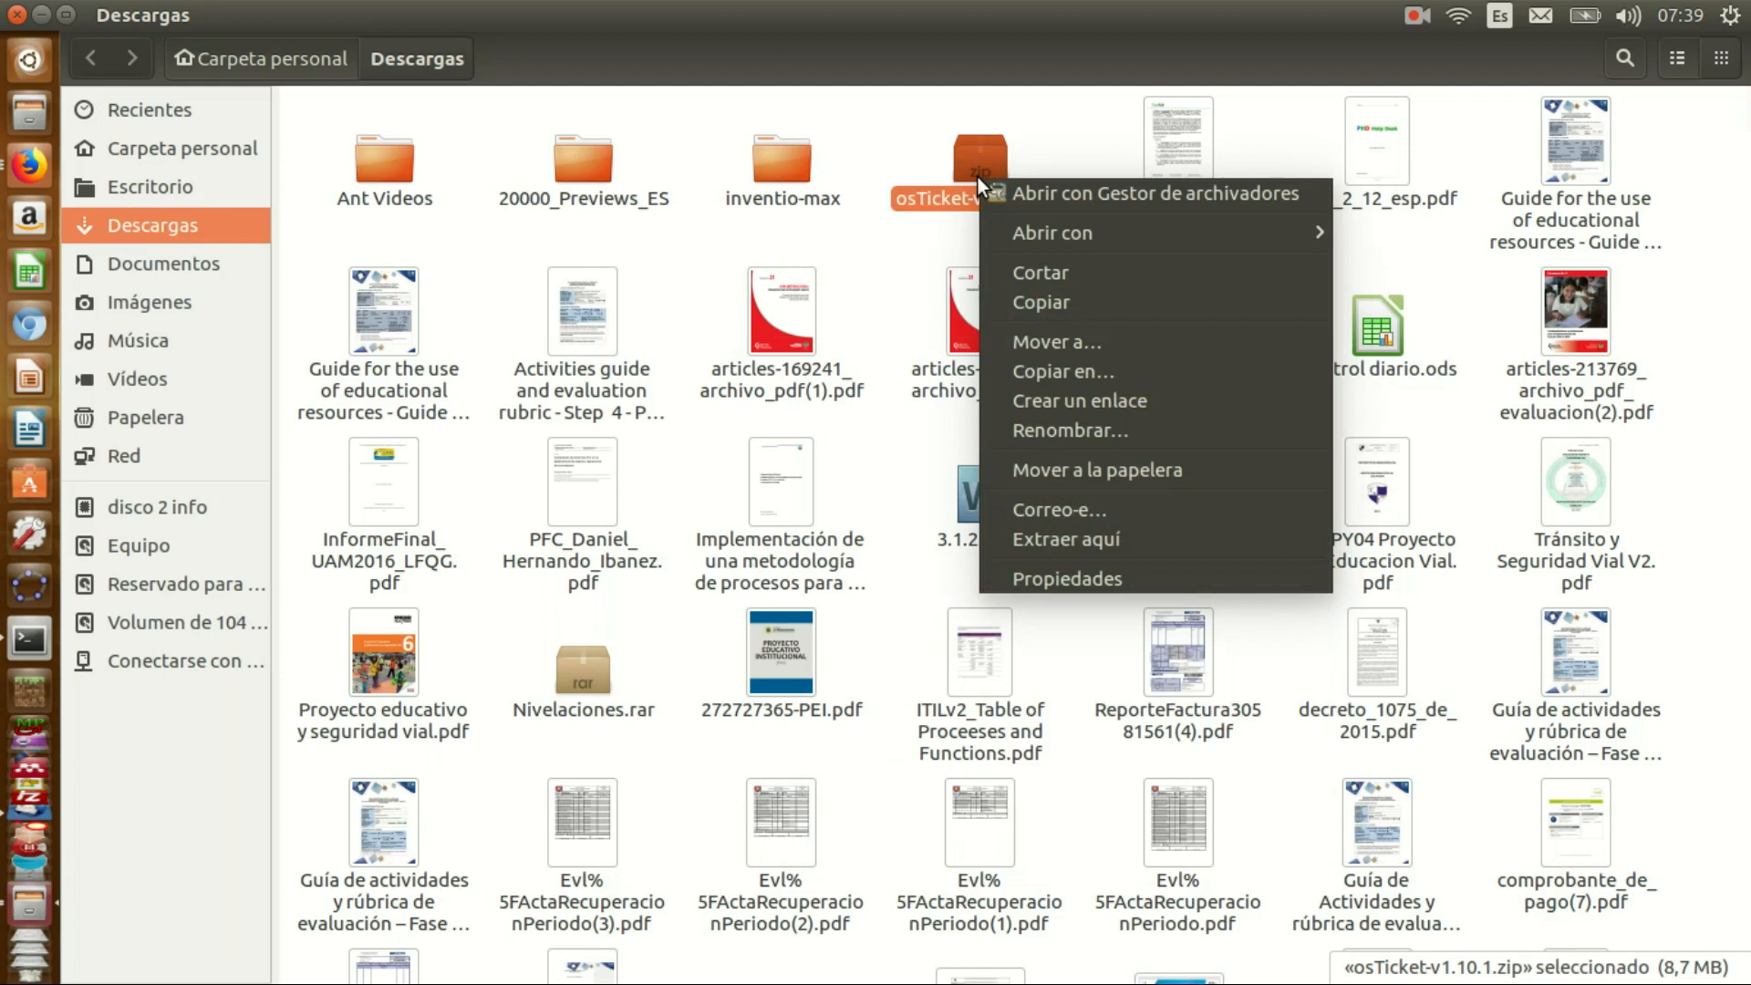
- Move osTicket-v1.10.1.zip from Downloads into /var/www/html
left_click(1016, 283)
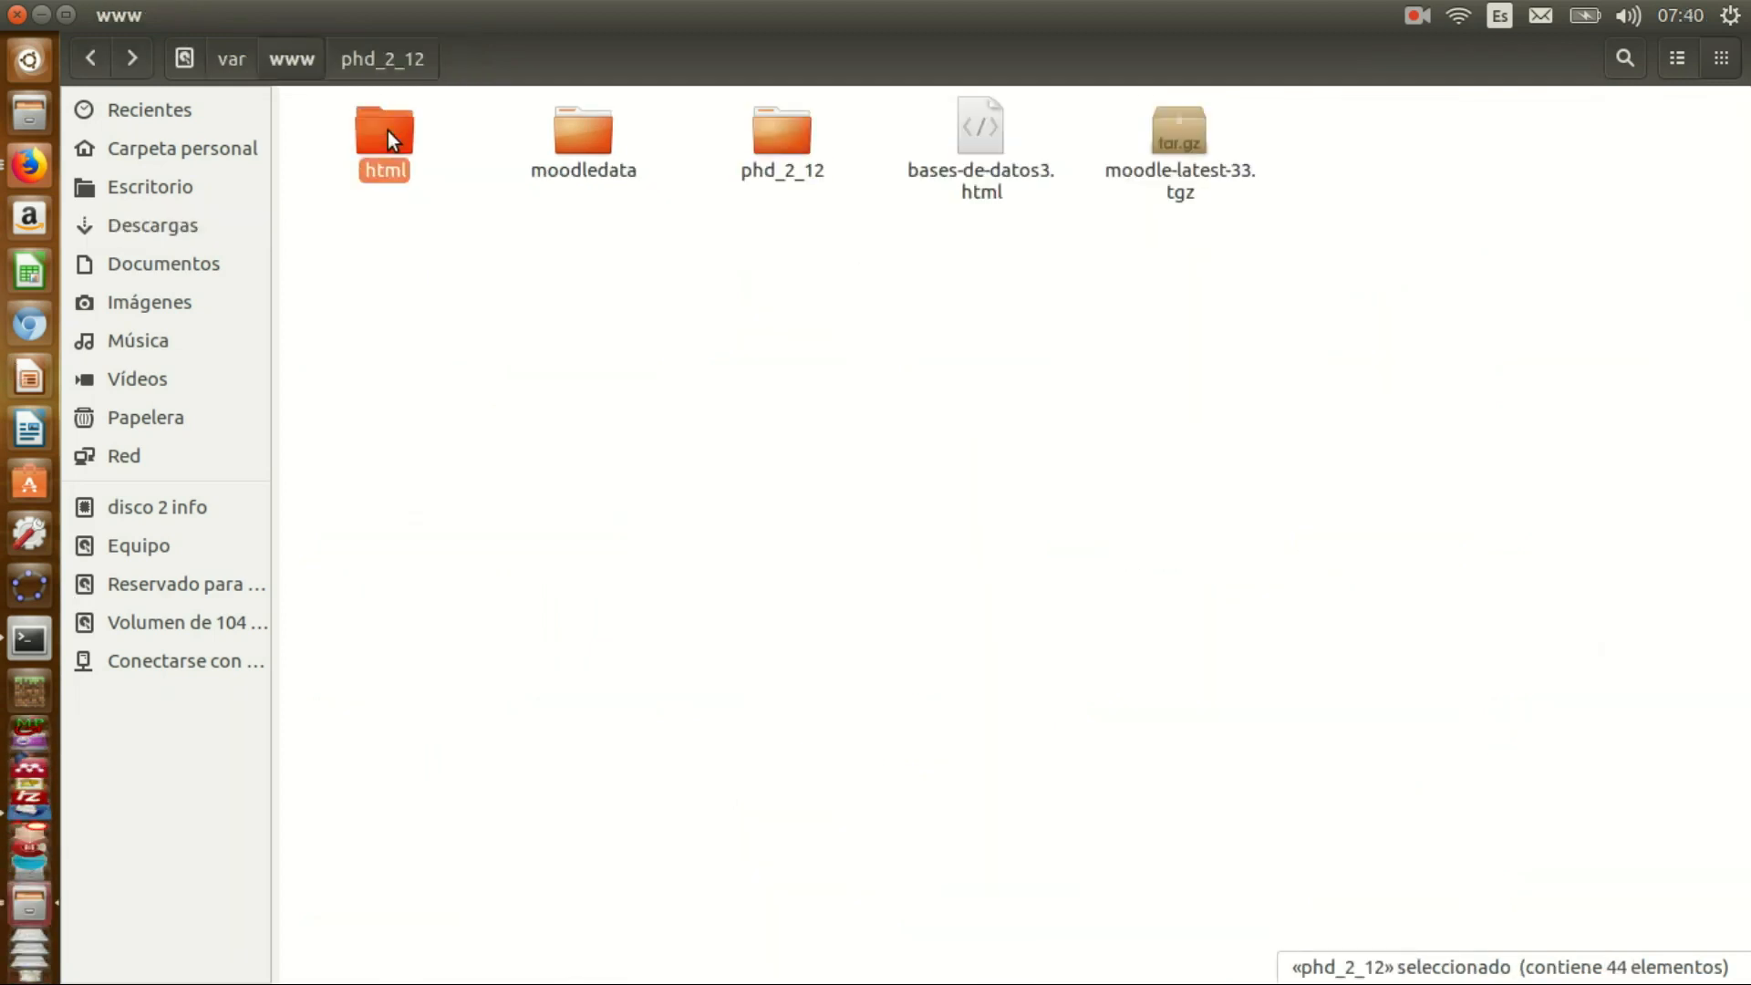
double_click(387, 129)
right_click(609, 357)
left_click(658, 478)
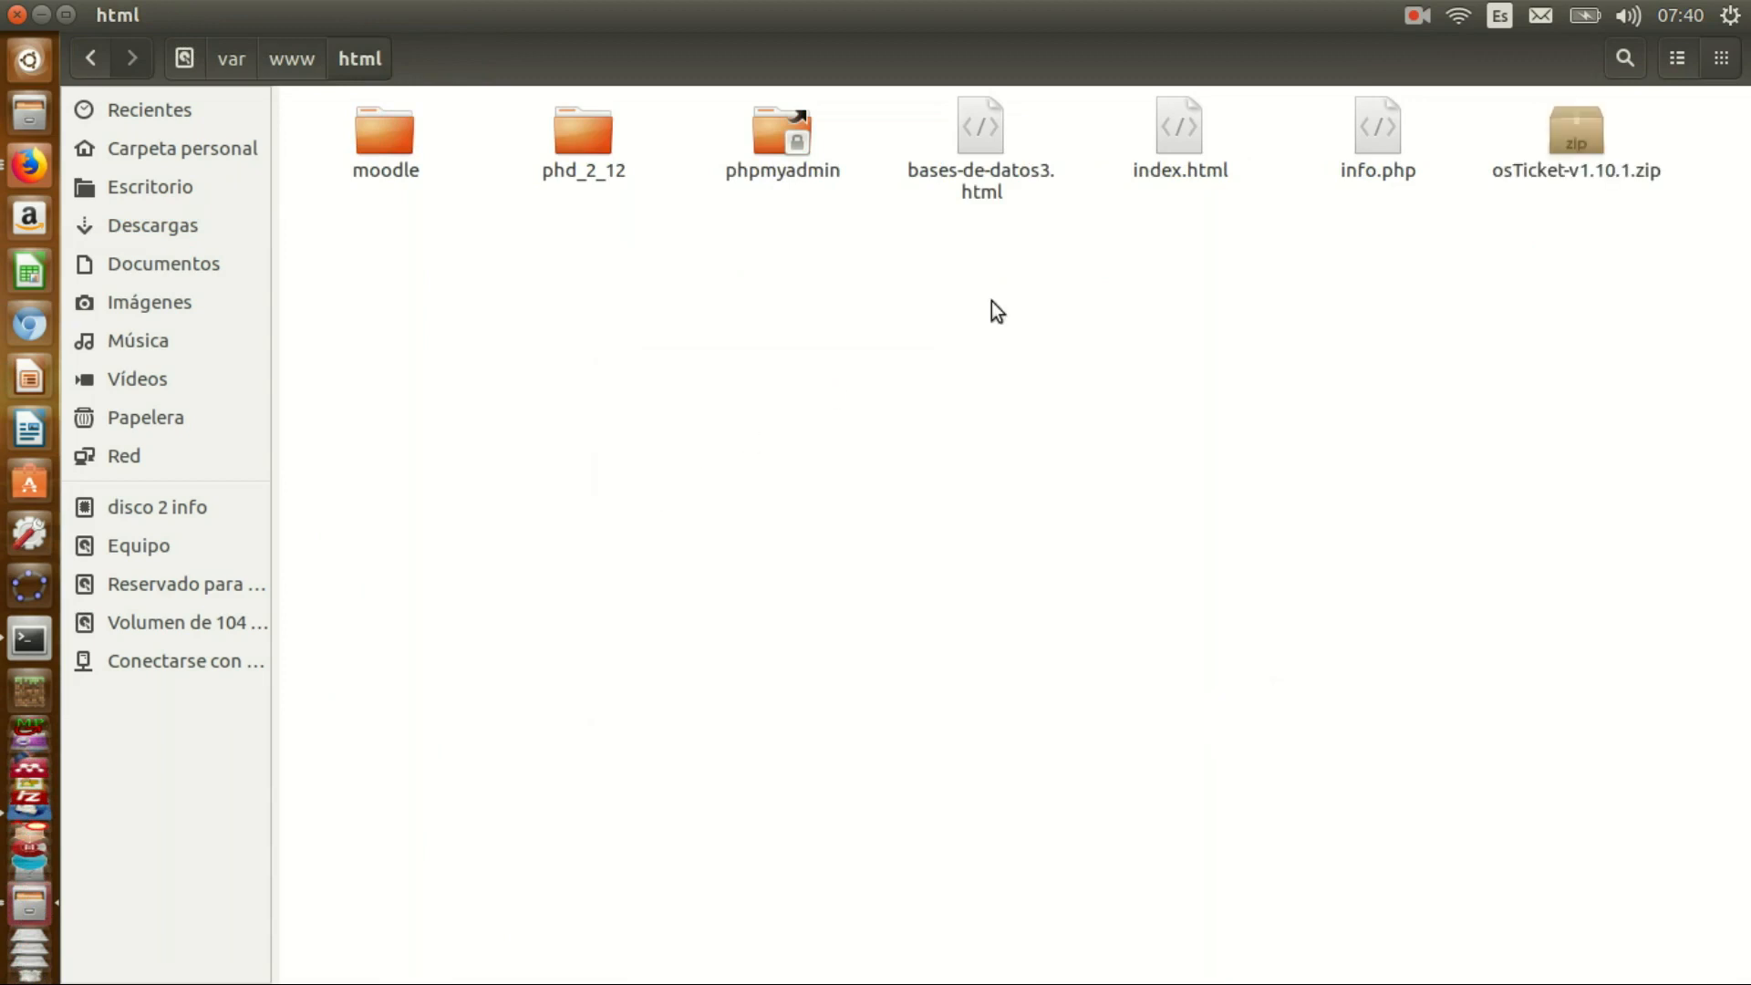
- Extract the zip there and open the new osTicket-v1.10.1 folder
right_click(1588, 128)
left_click(1339, 485)
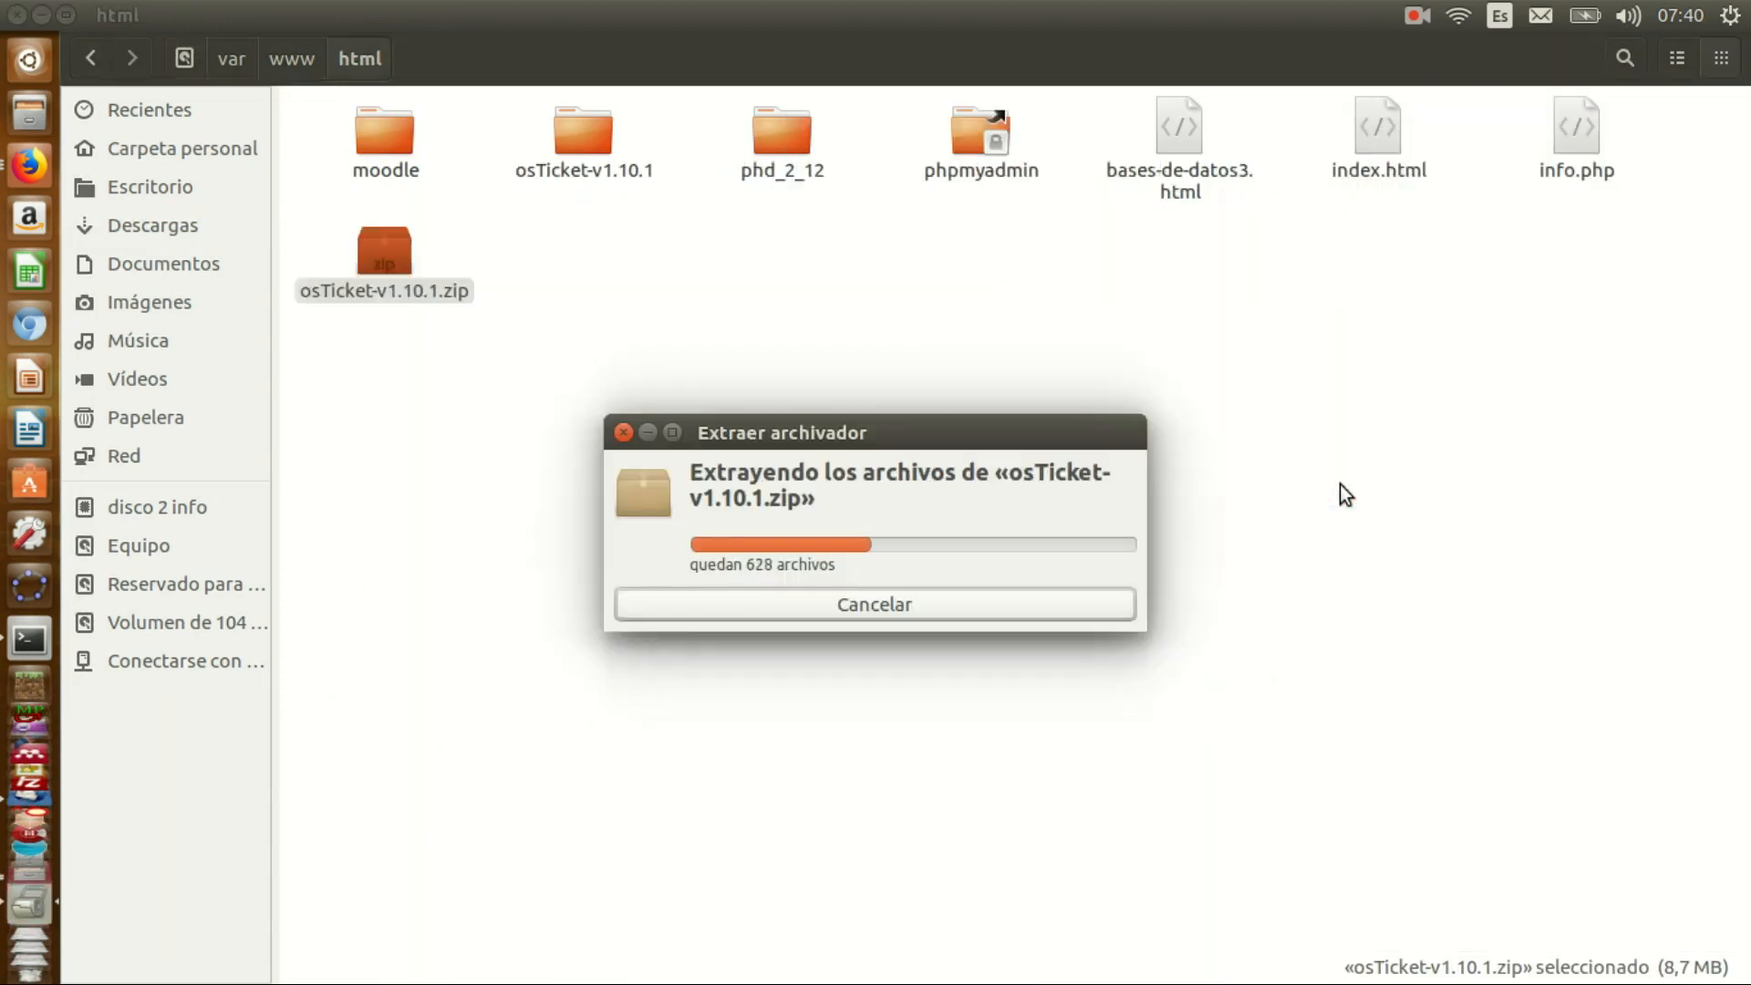
double_click(561, 133)
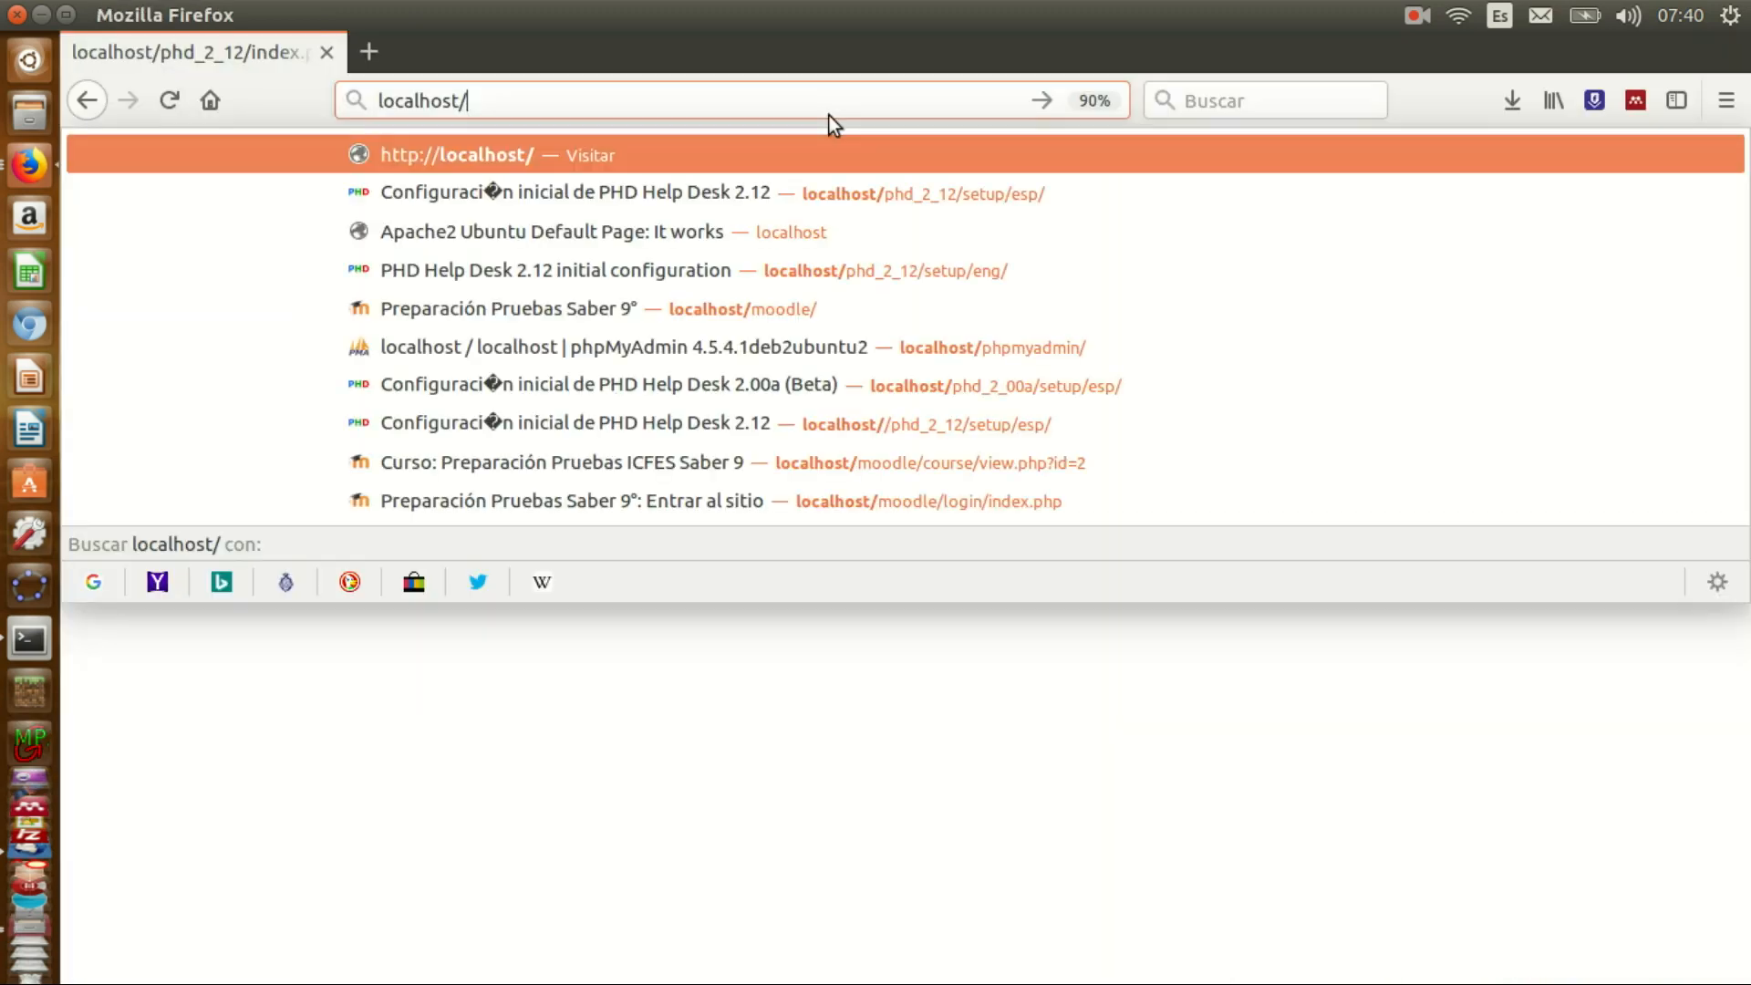
- Launch the installer at localhost/osTicket-v1.10.1/upload and note the missing PHP IMAP Extension
key("Return")
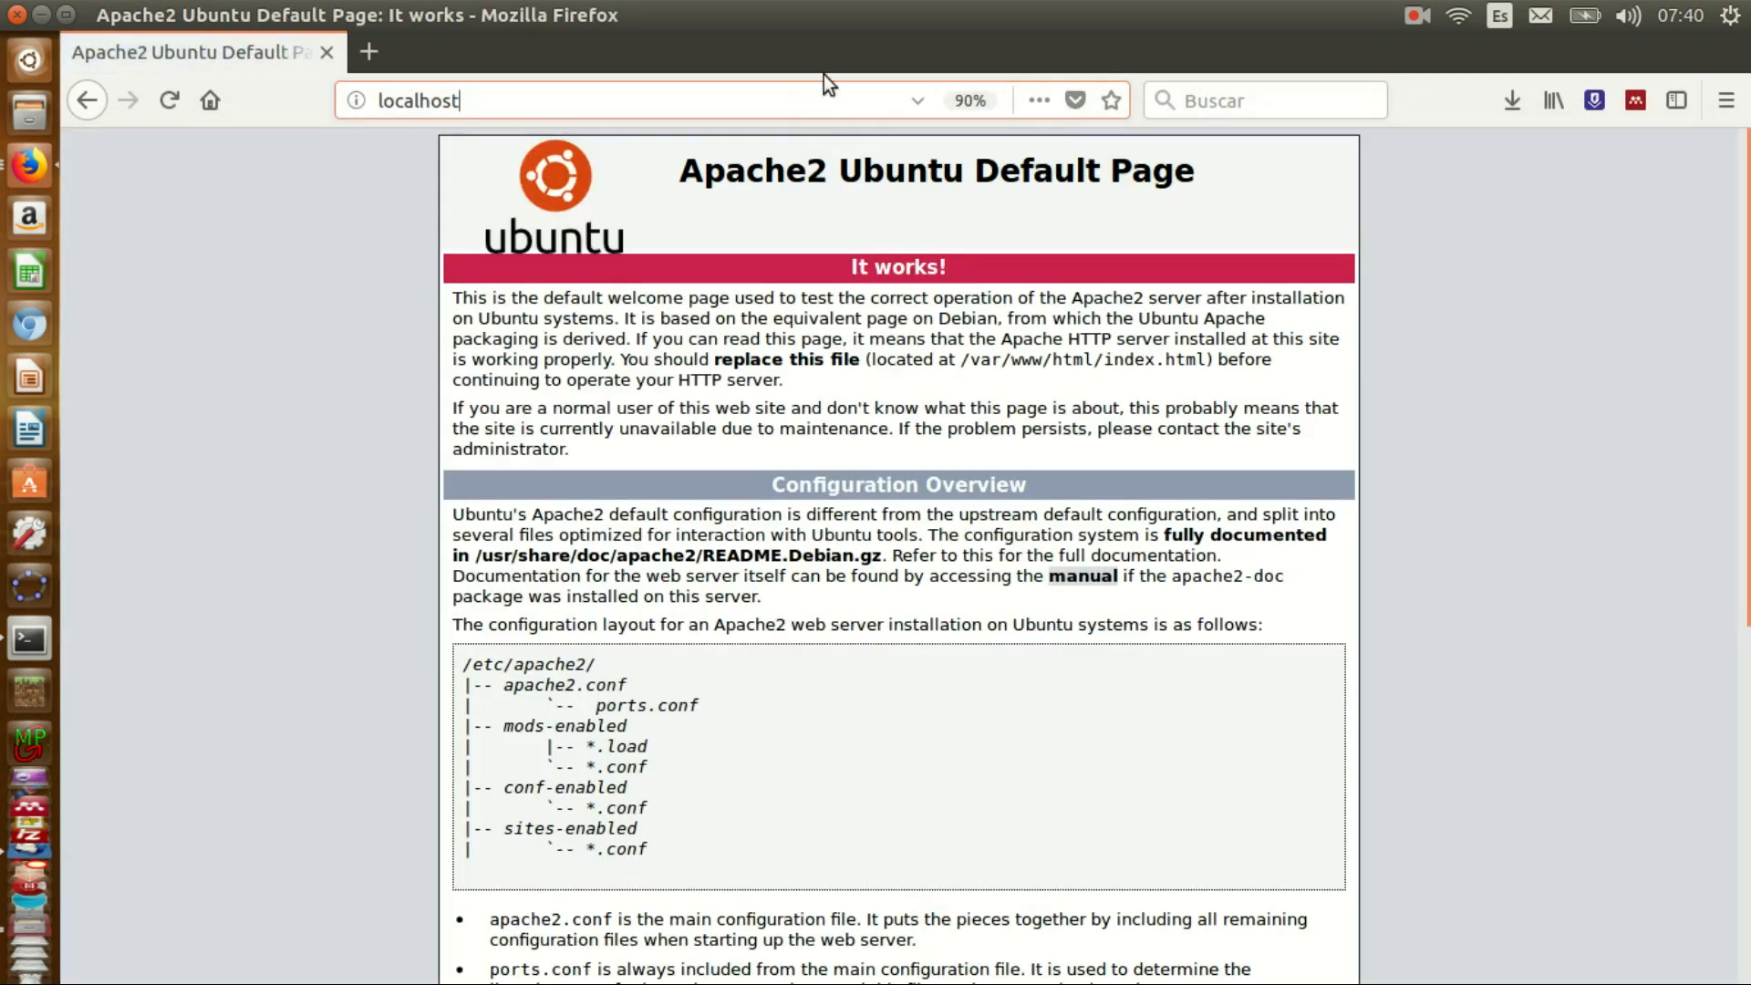
type("/osTicket-v1.10.1")
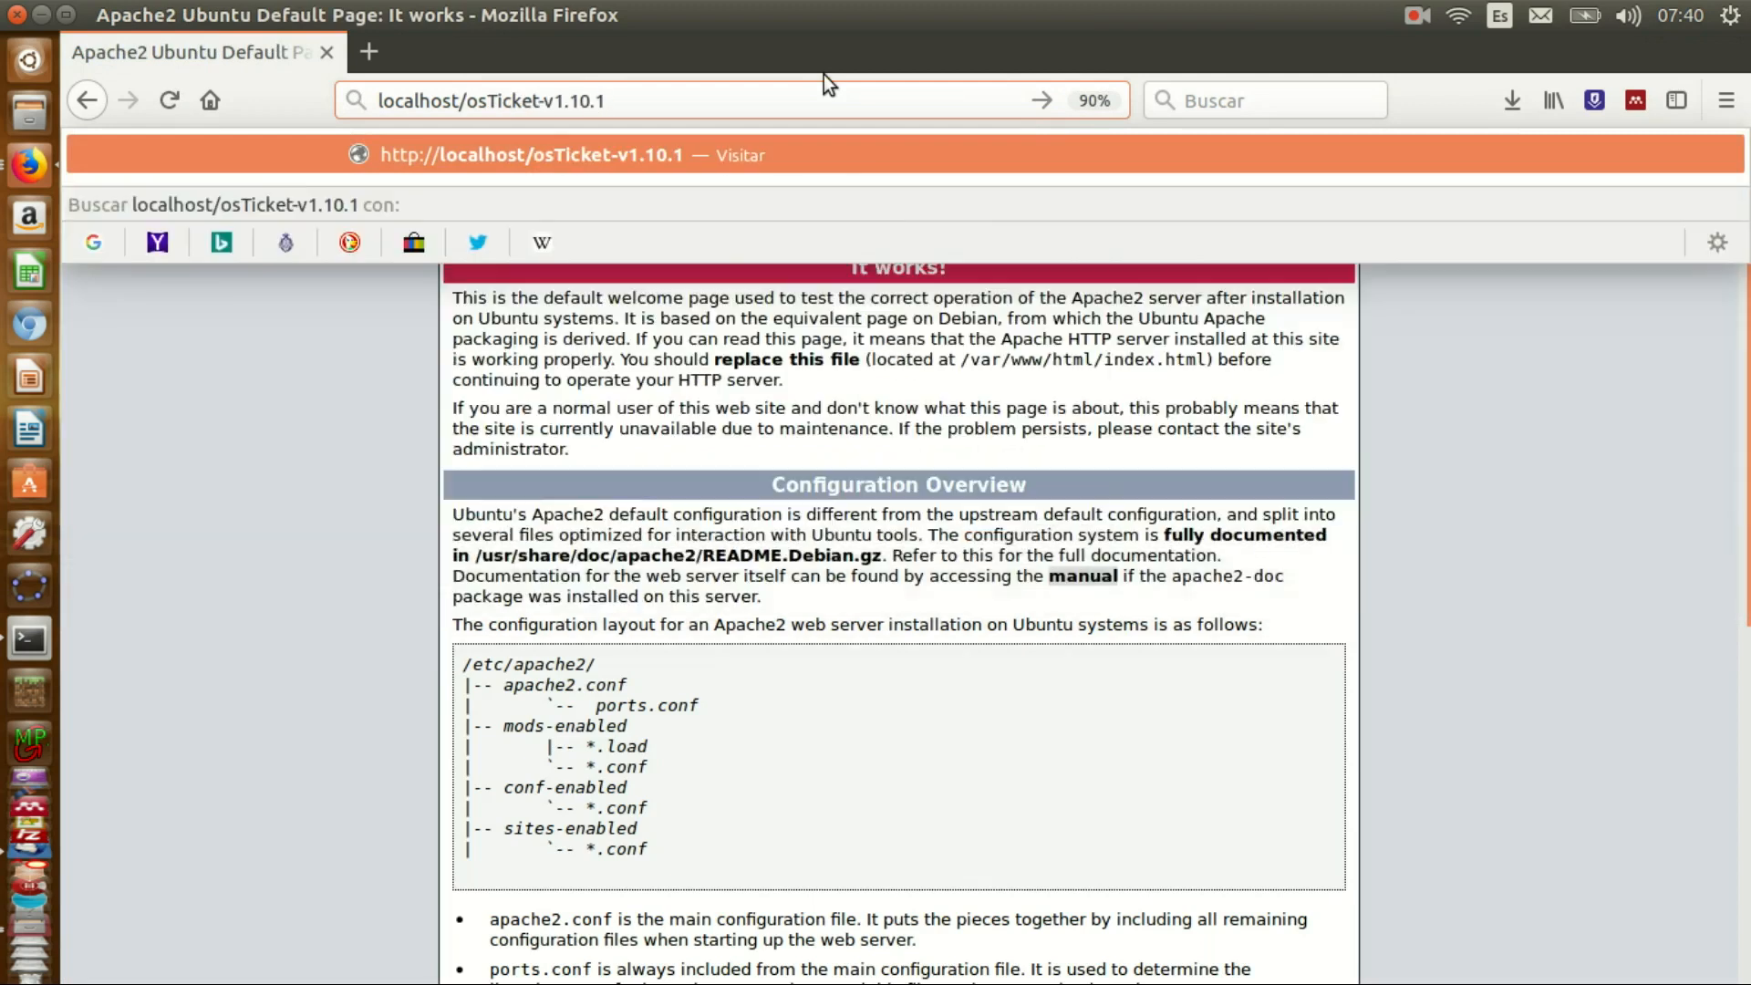
key("Return")
left_click(127, 337)
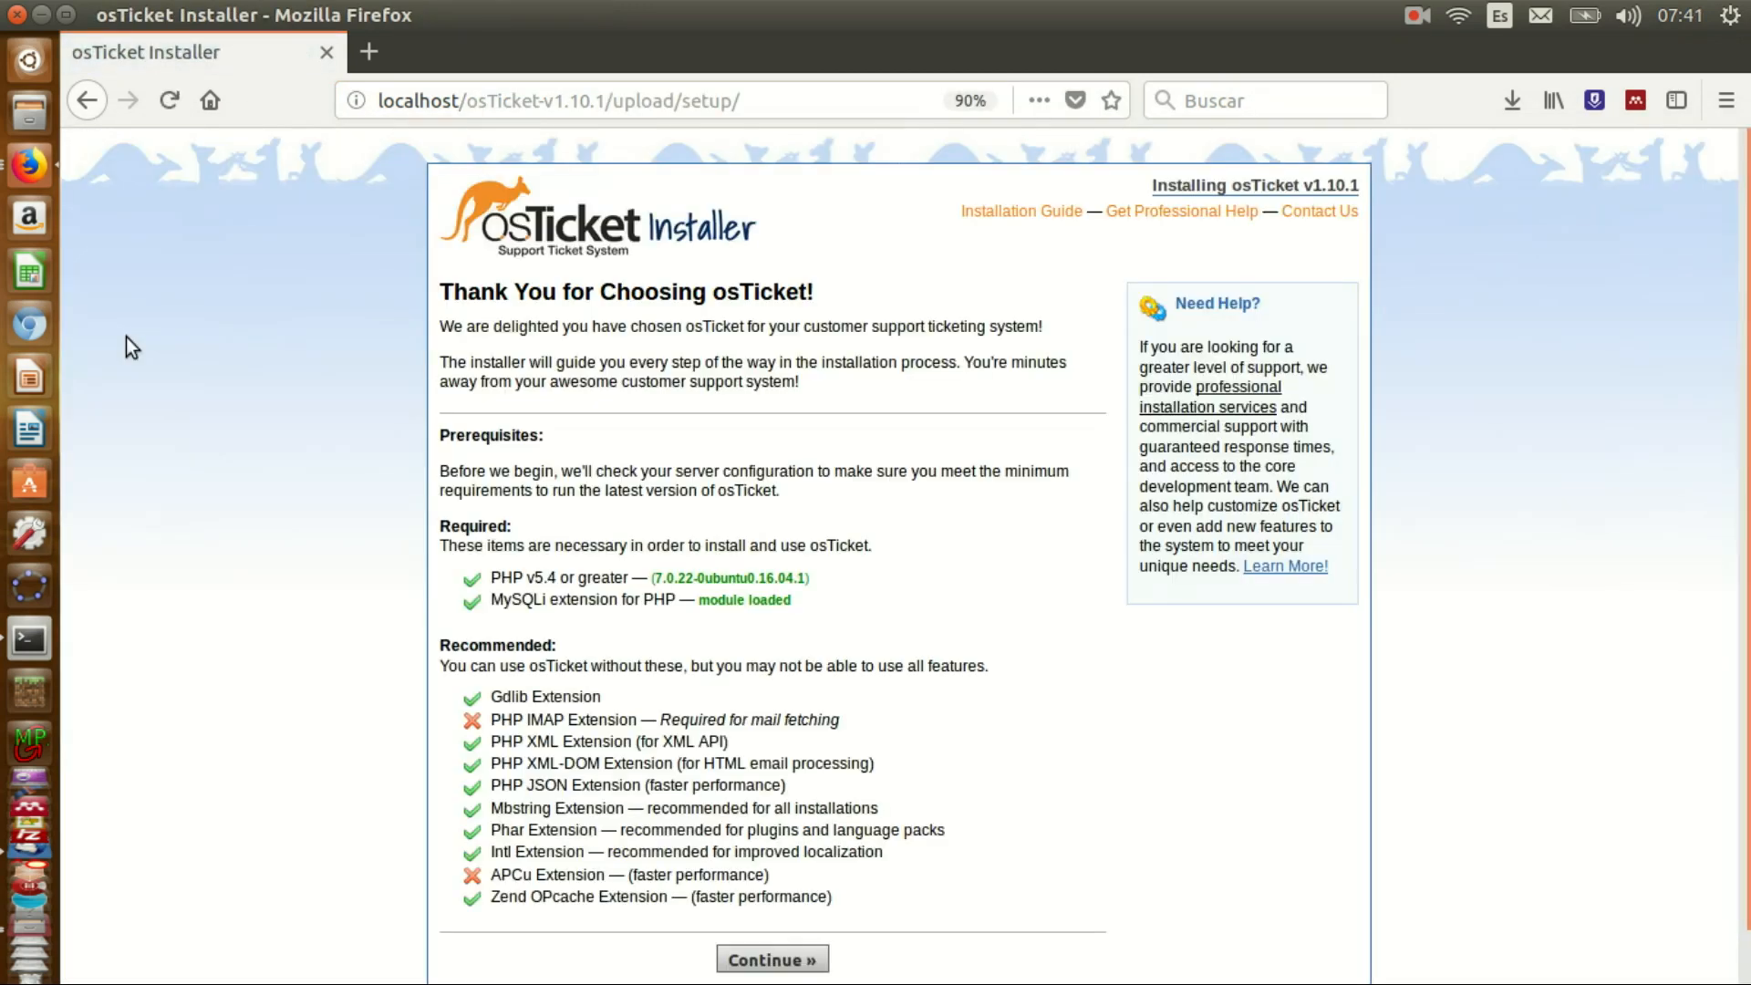
scroll(917, 661, "down", 1)
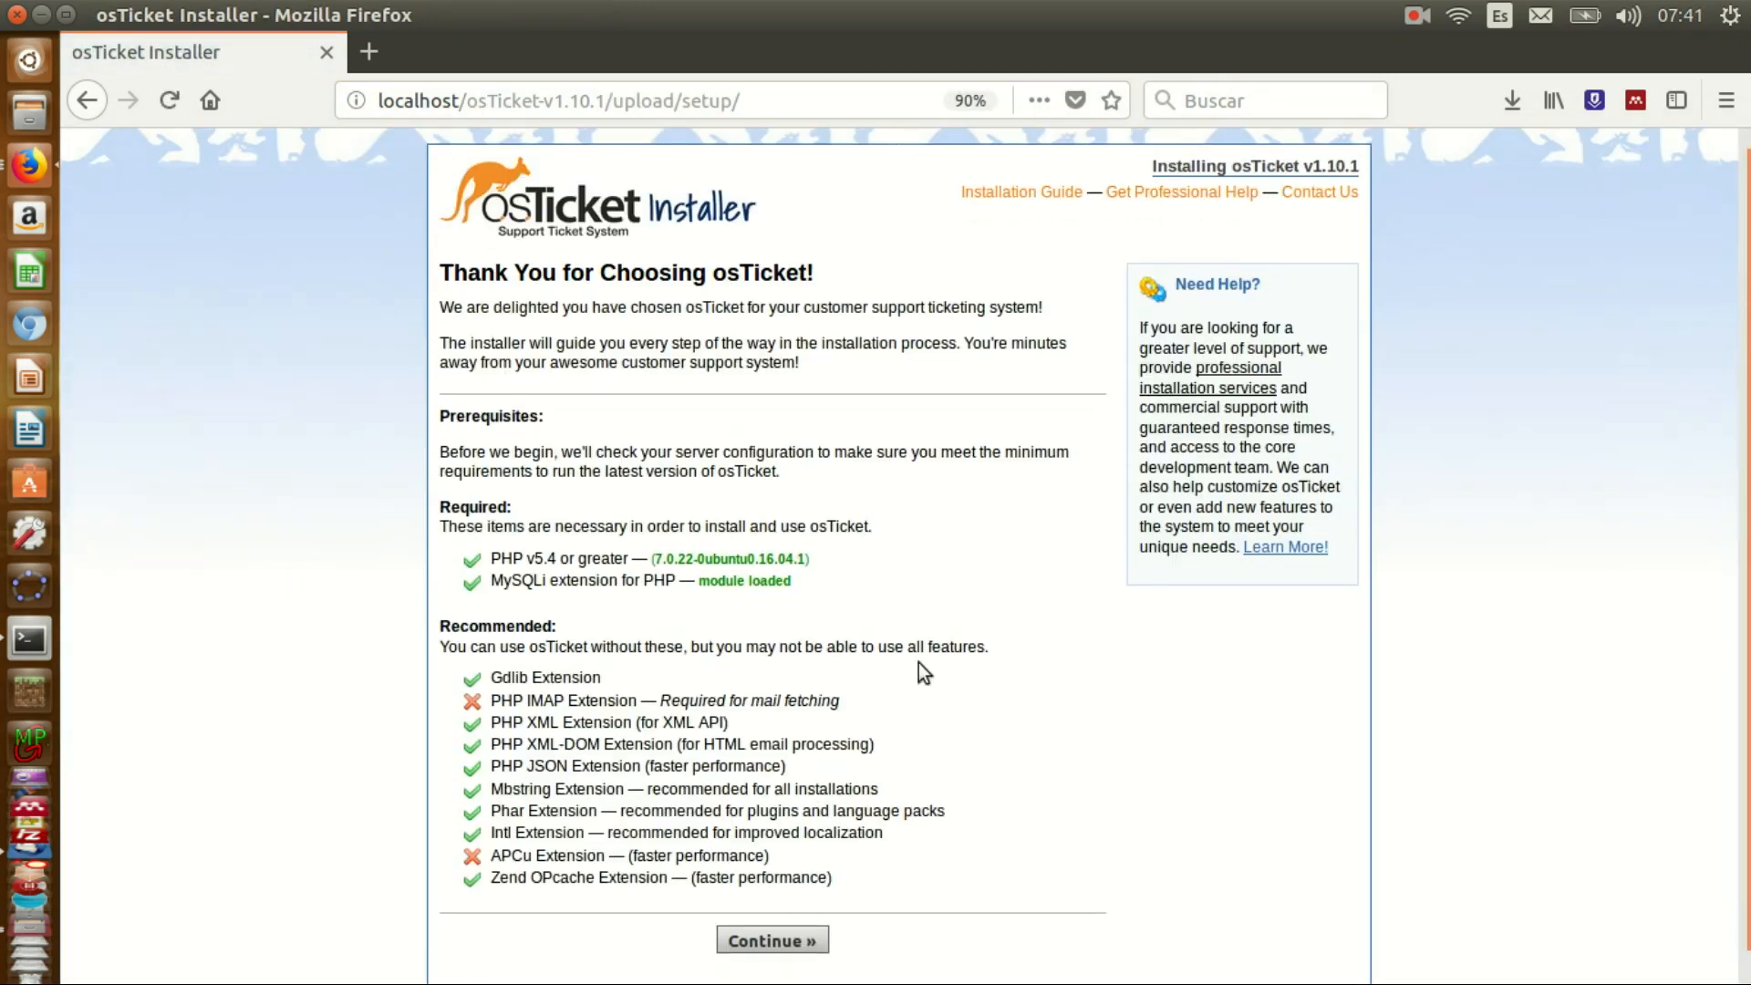
left_click_drag(496, 704, 605, 704)
left_click(623, 699)
key("alt+Tab")
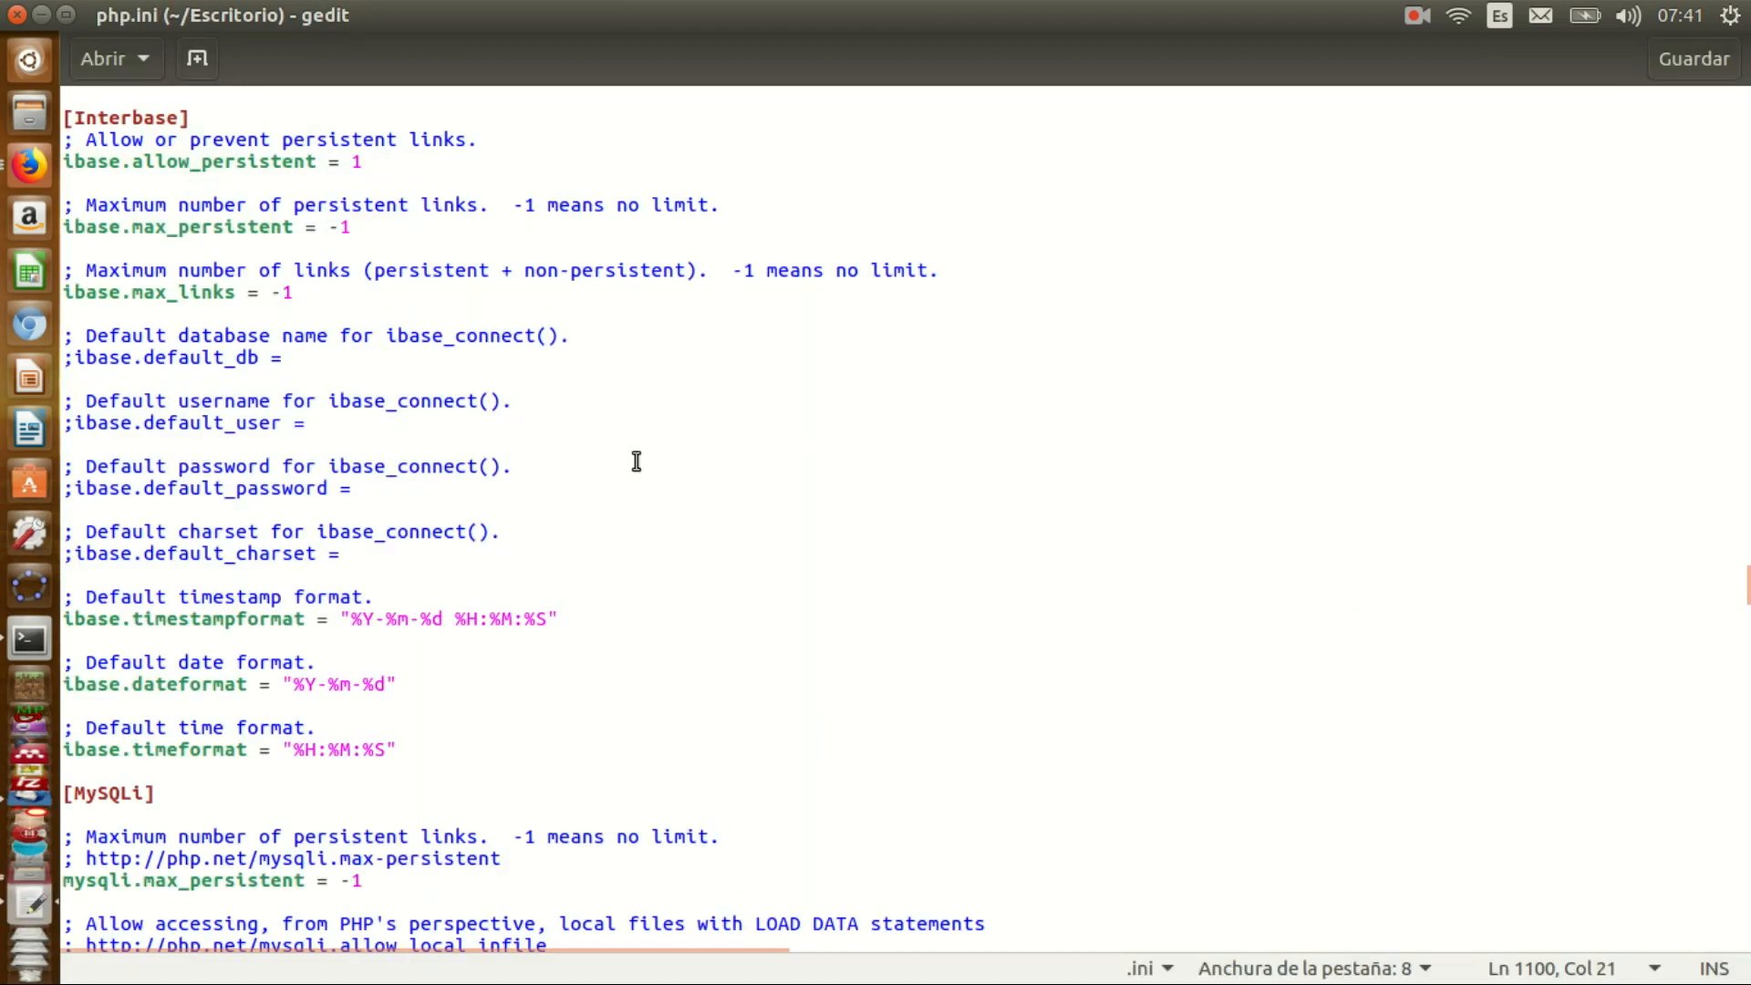
- Uncomment extension=php_imap.dll in php.ini and save the file
key("ctrl+f")
type("IMAP")
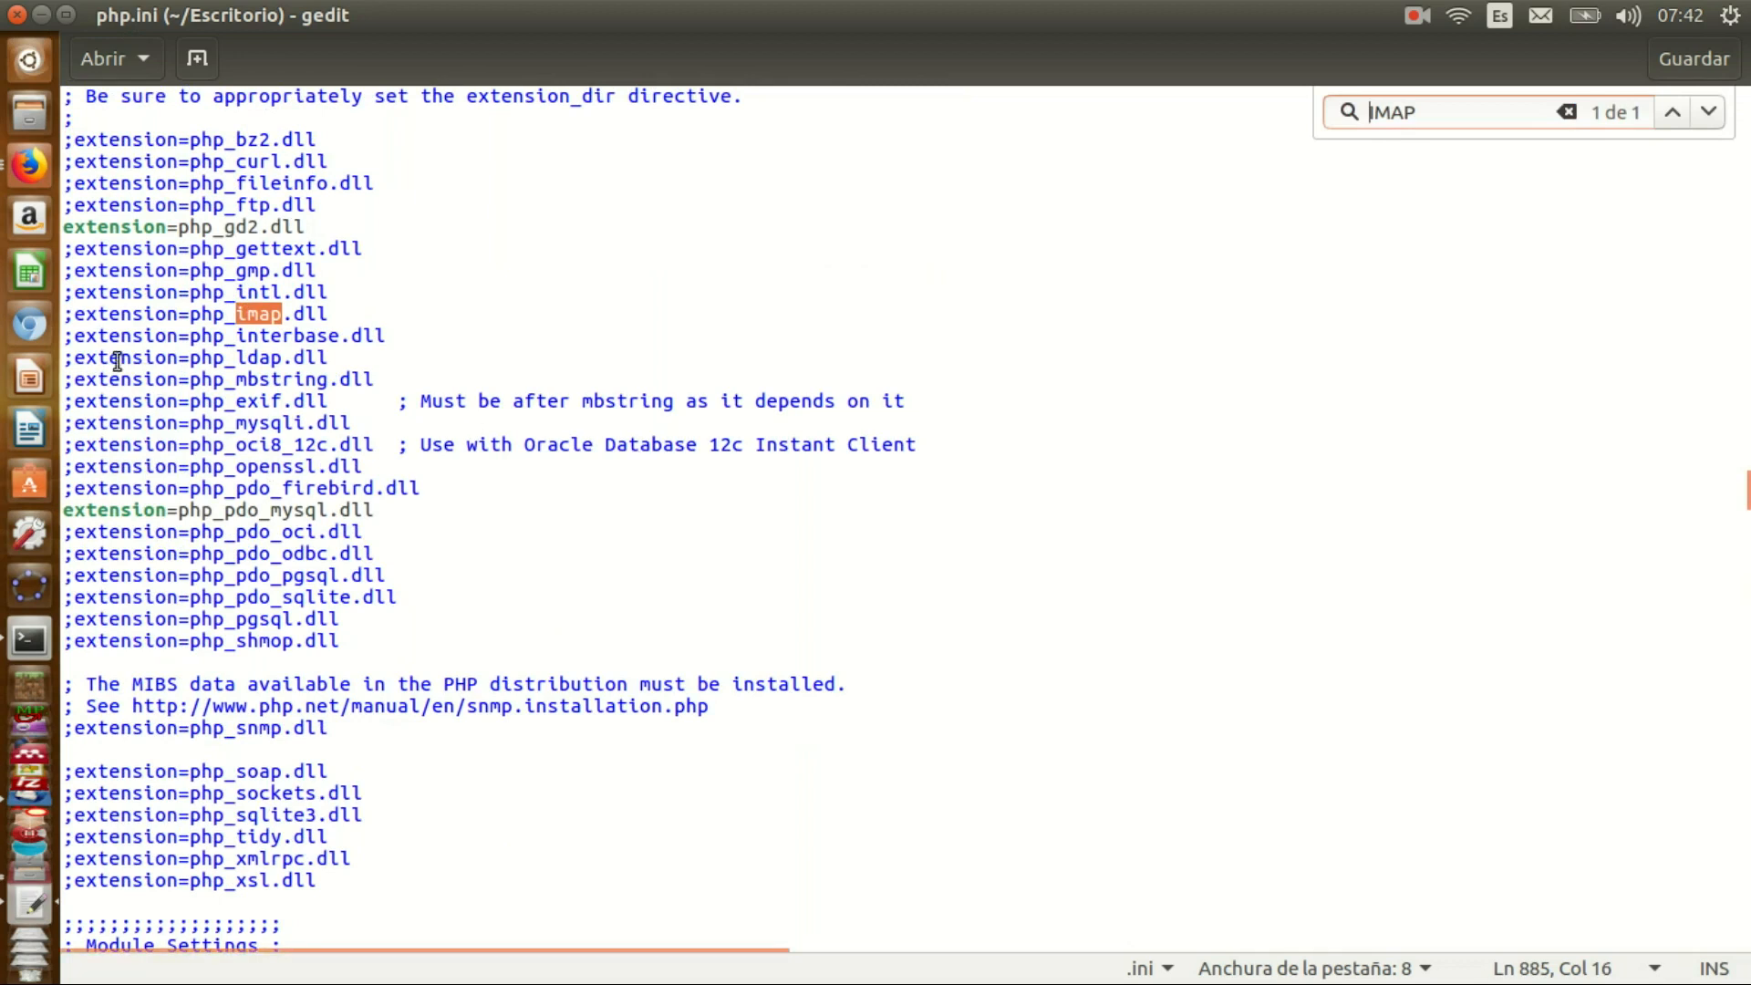
left_click(79, 320)
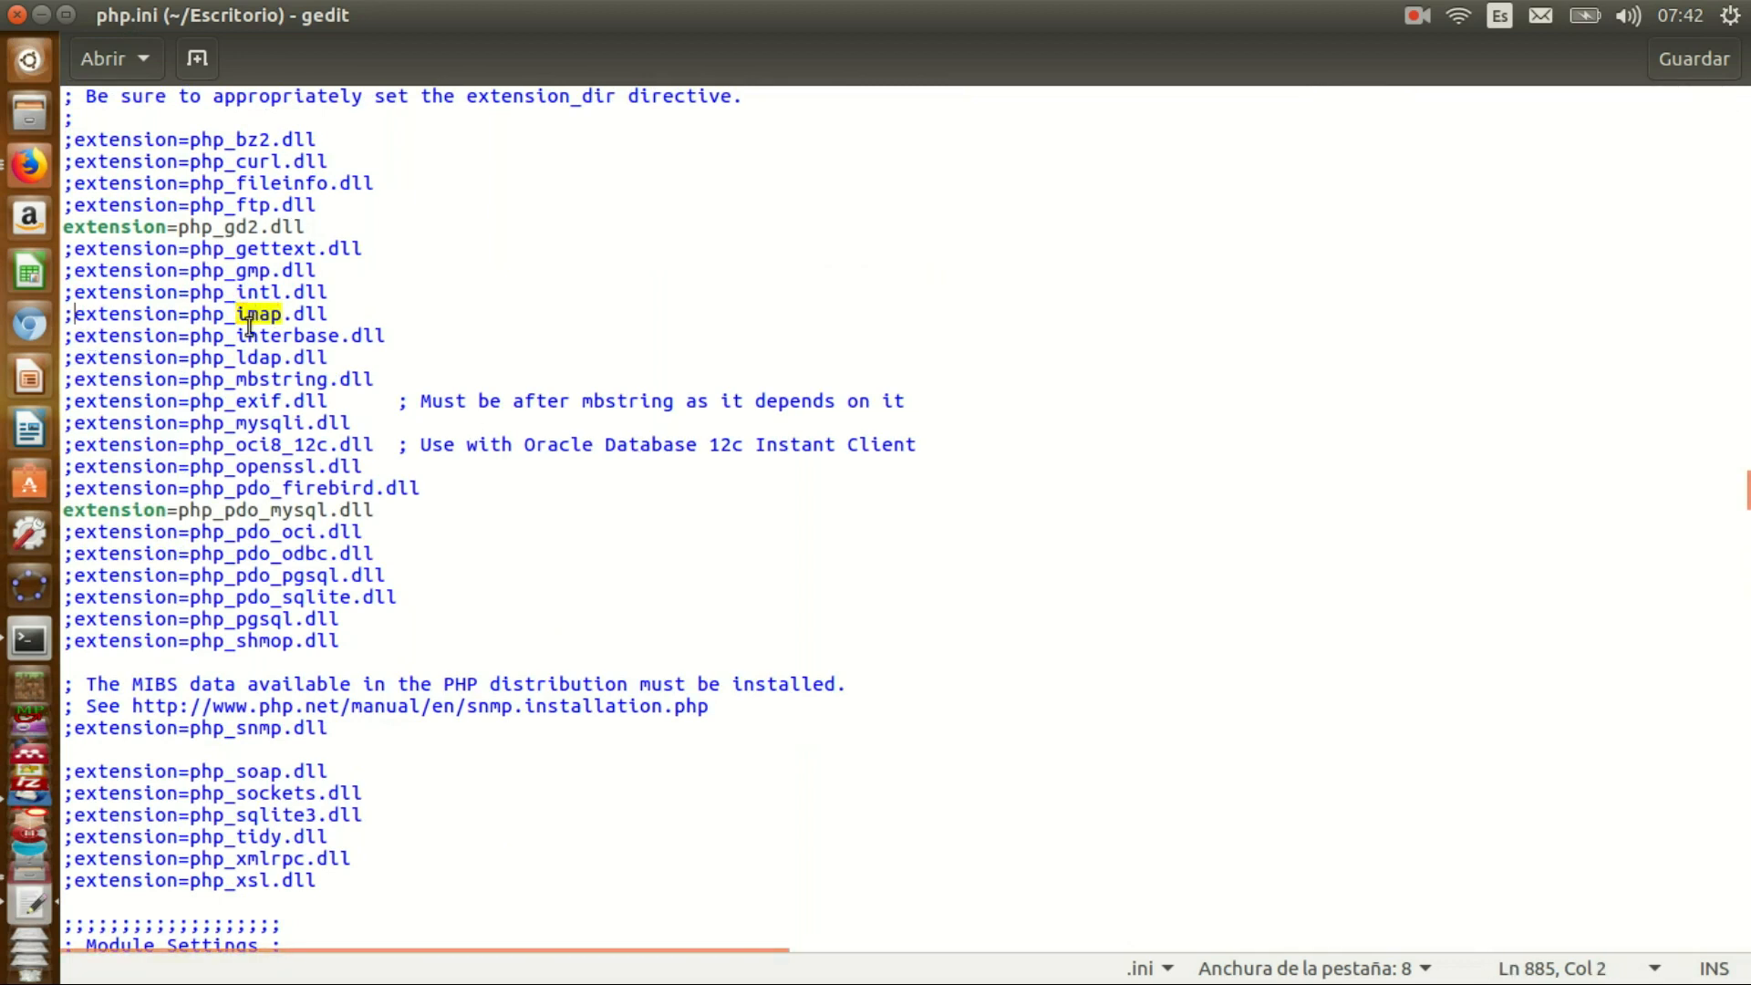
key("BackSpace")
key("BackSpace")
key("Return")
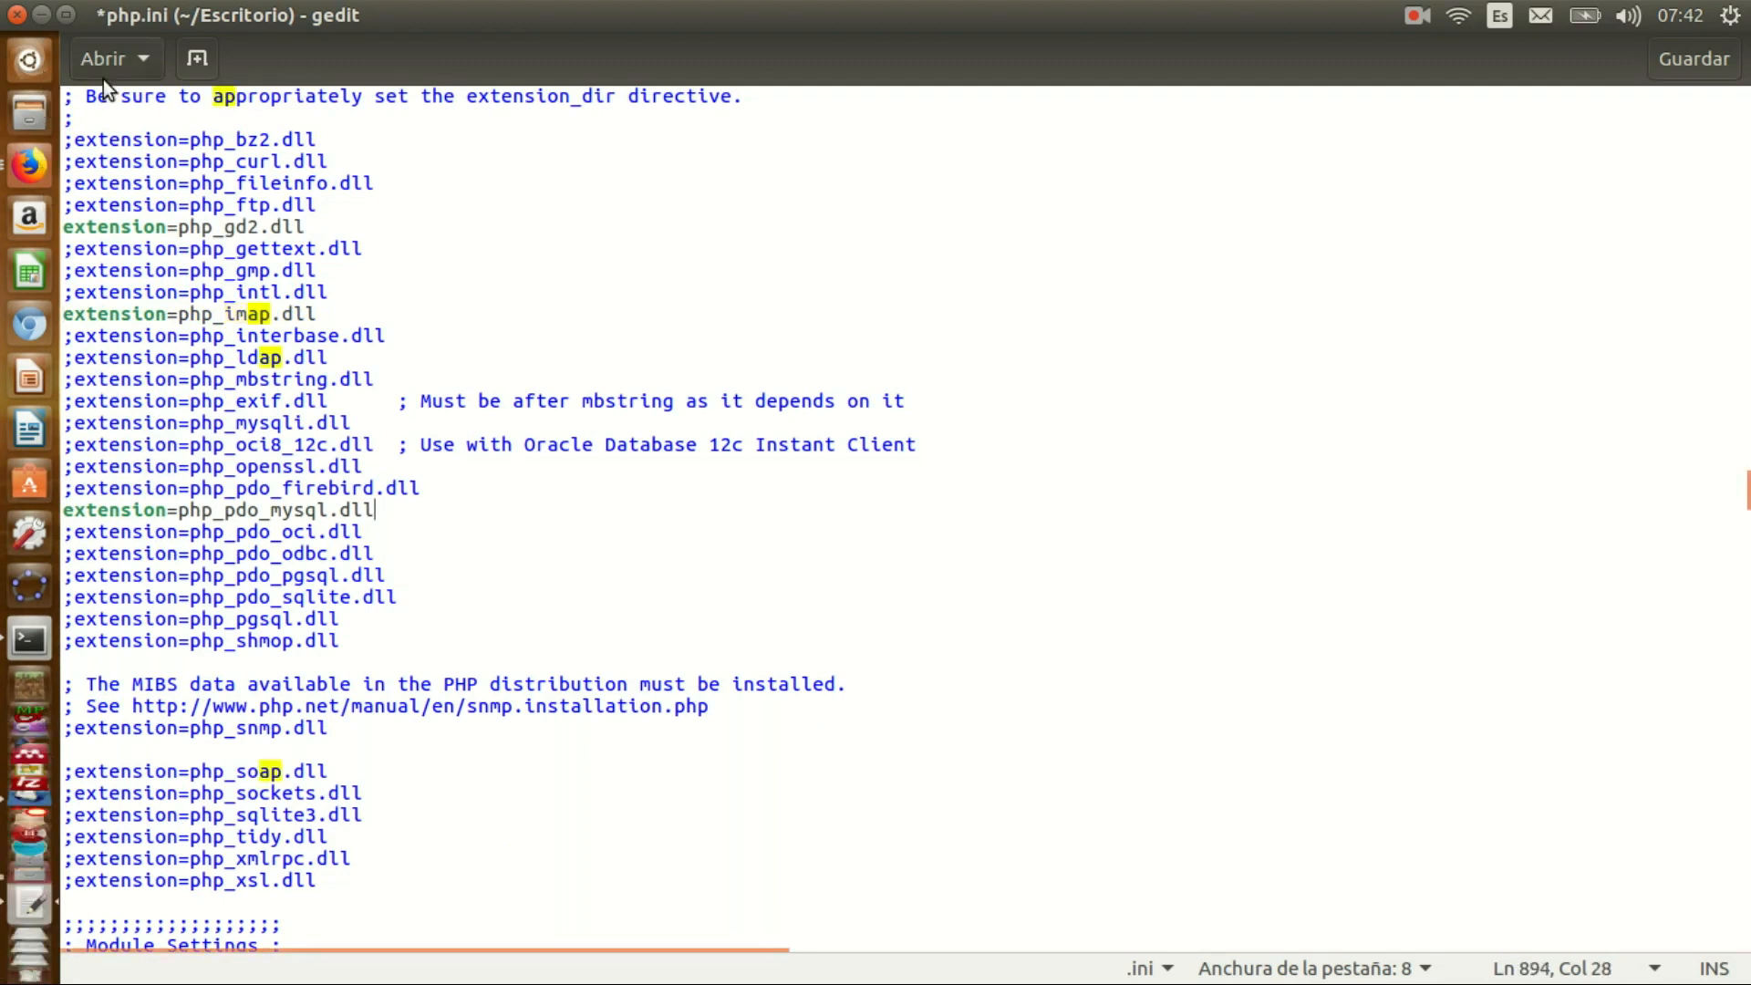
left_click(100, 13)
left_click(199, 152)
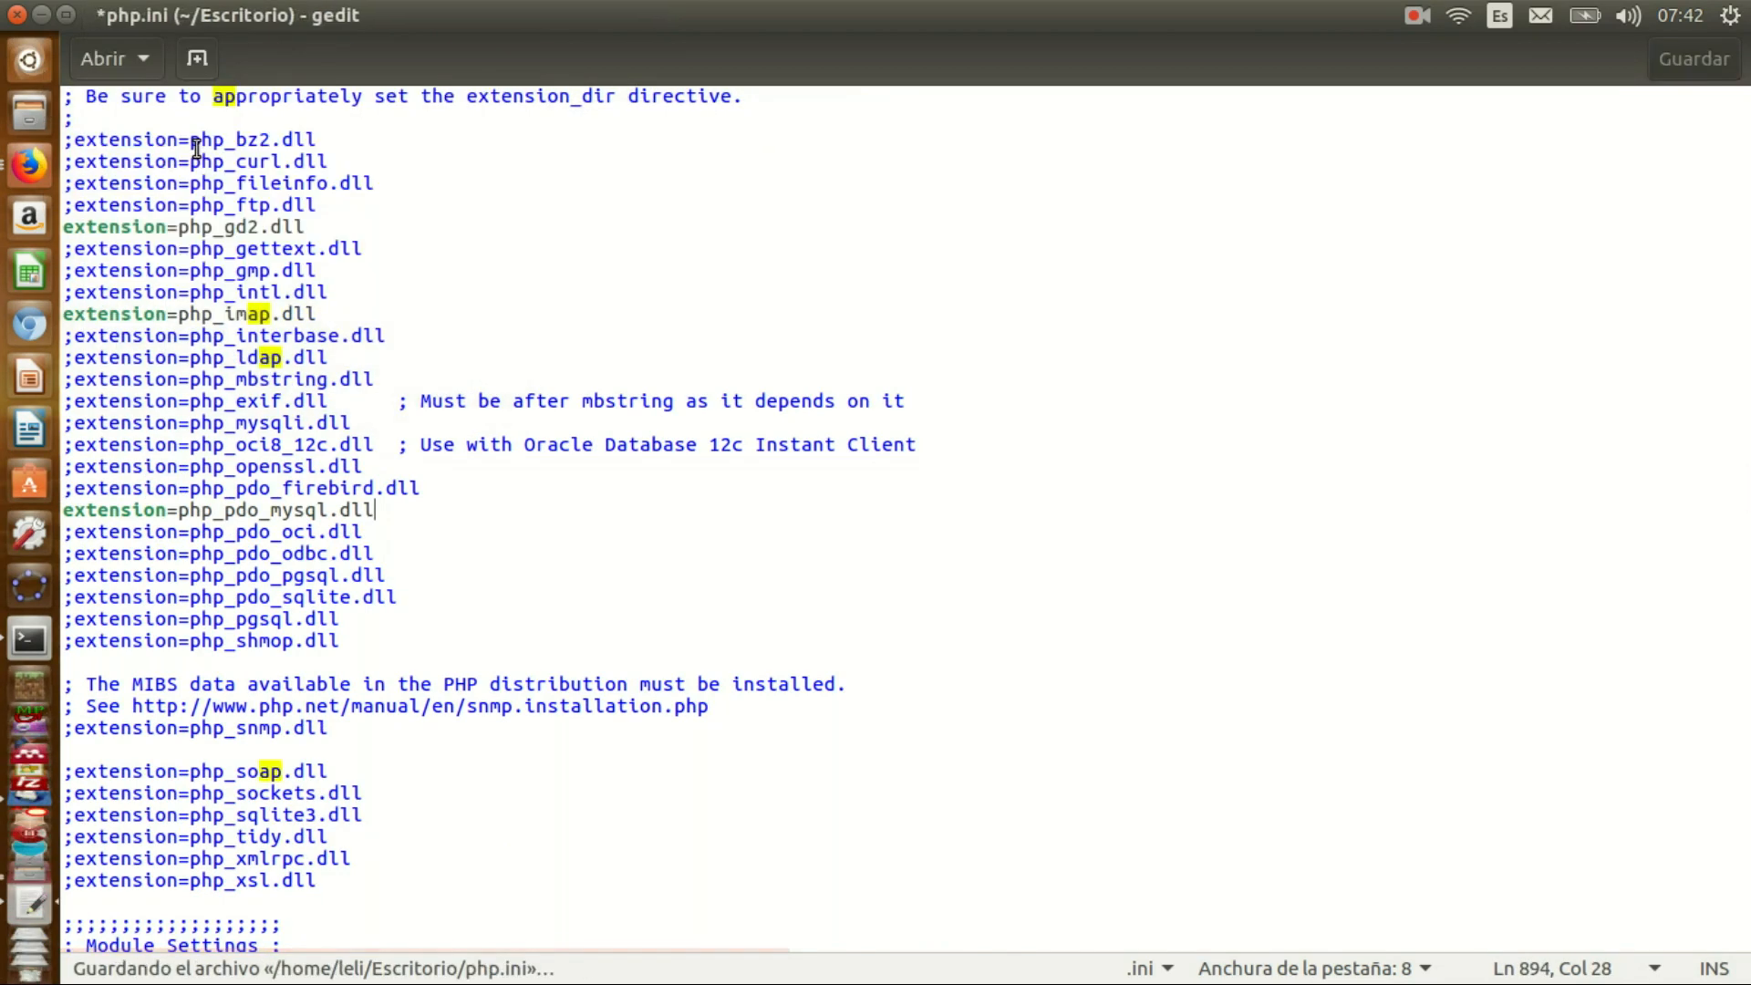
- Copy the edited php.ini file in Files
key("alt+Tab")
right_click(391, 499)
left_click(464, 616)
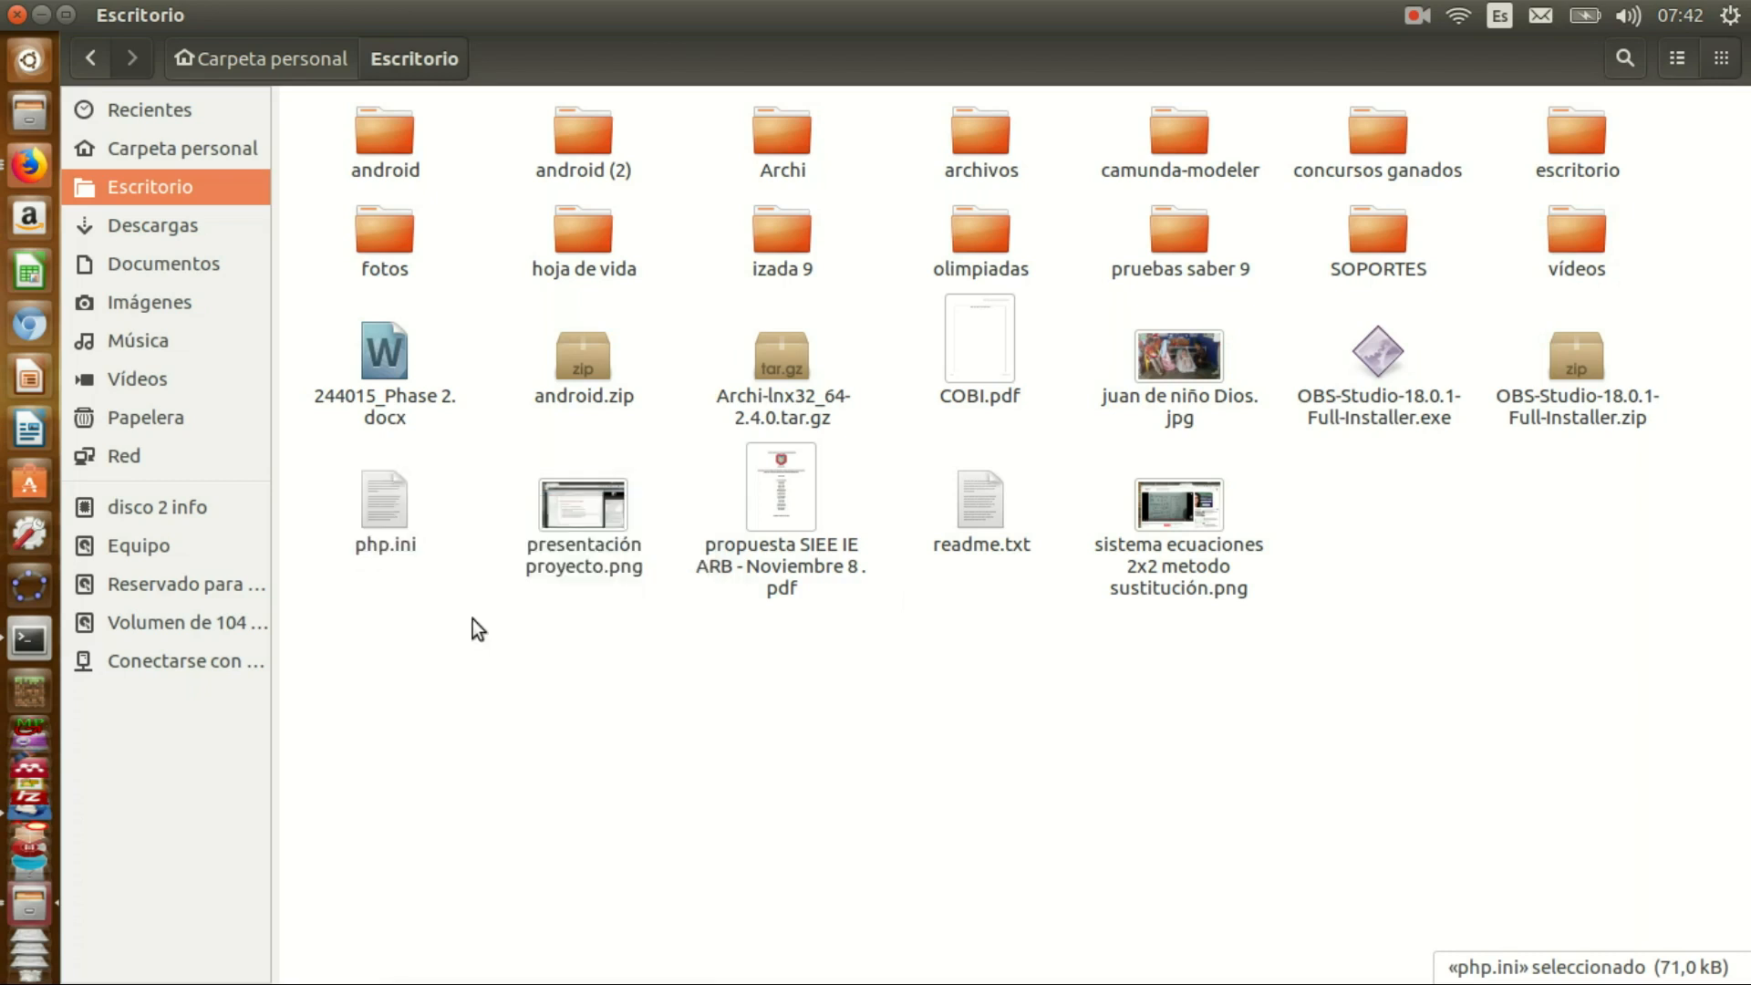
- Relaunch the file manager as administrator with sudo nautilus
left_click(30, 641)
key("Up")
key("Up")
key("Return")
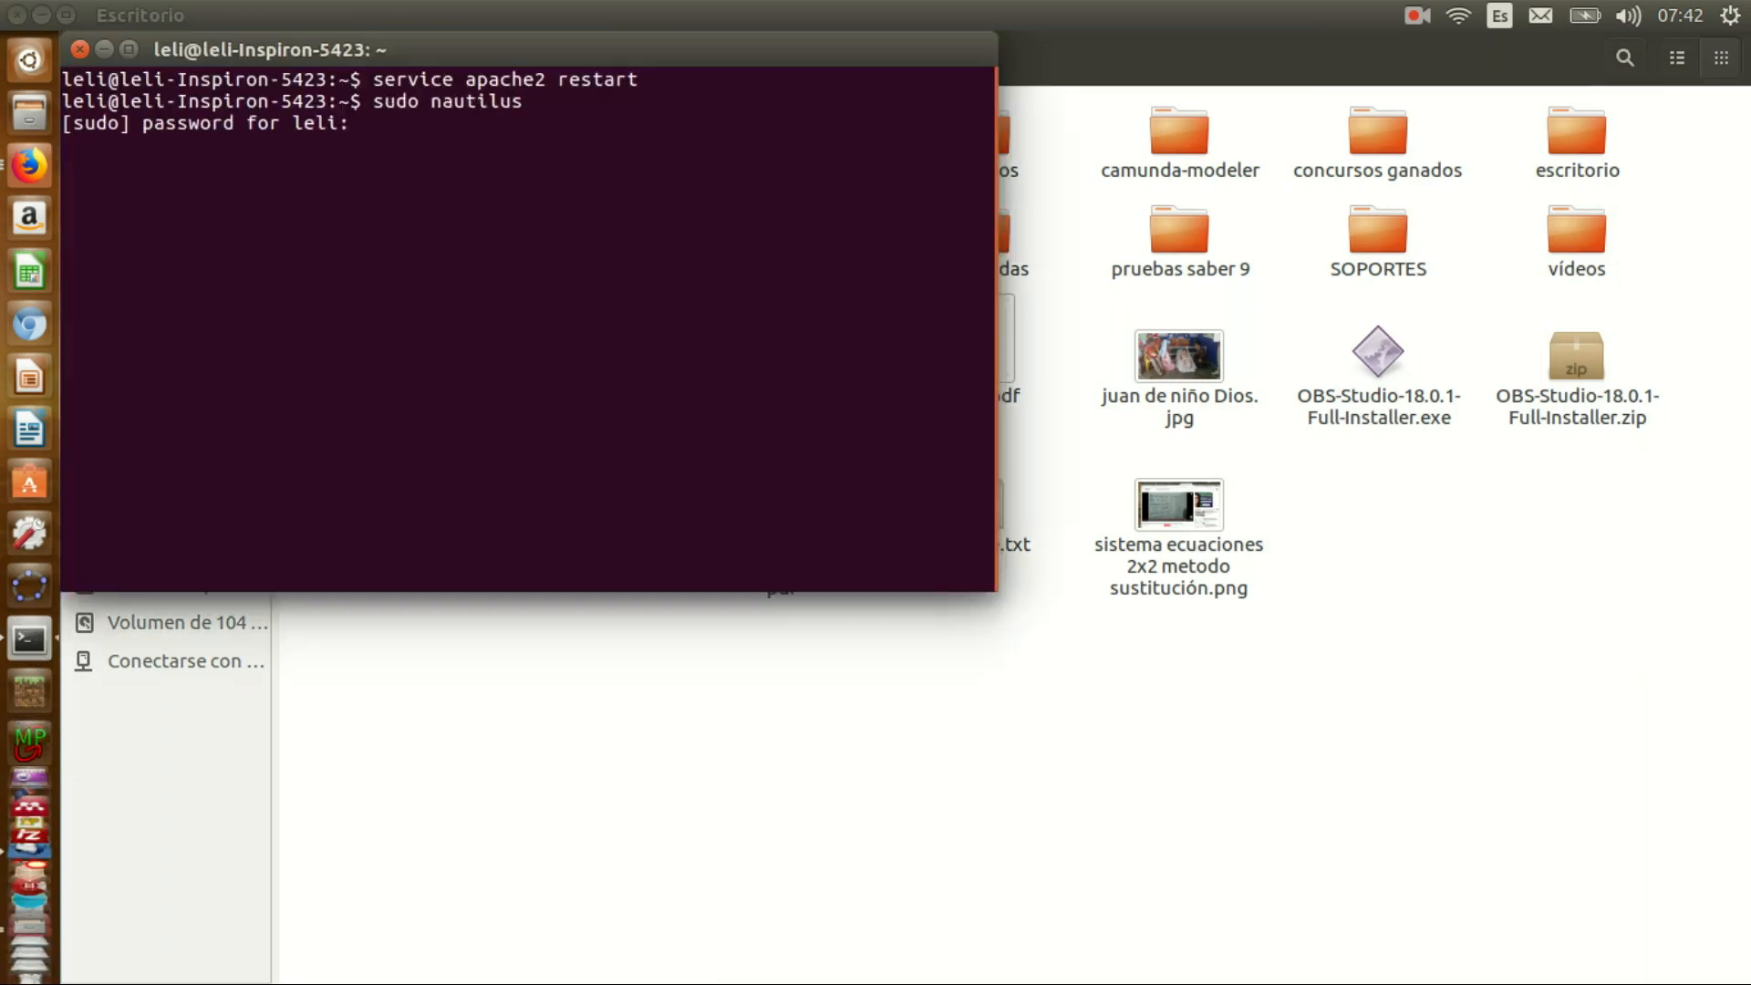
key("Return")
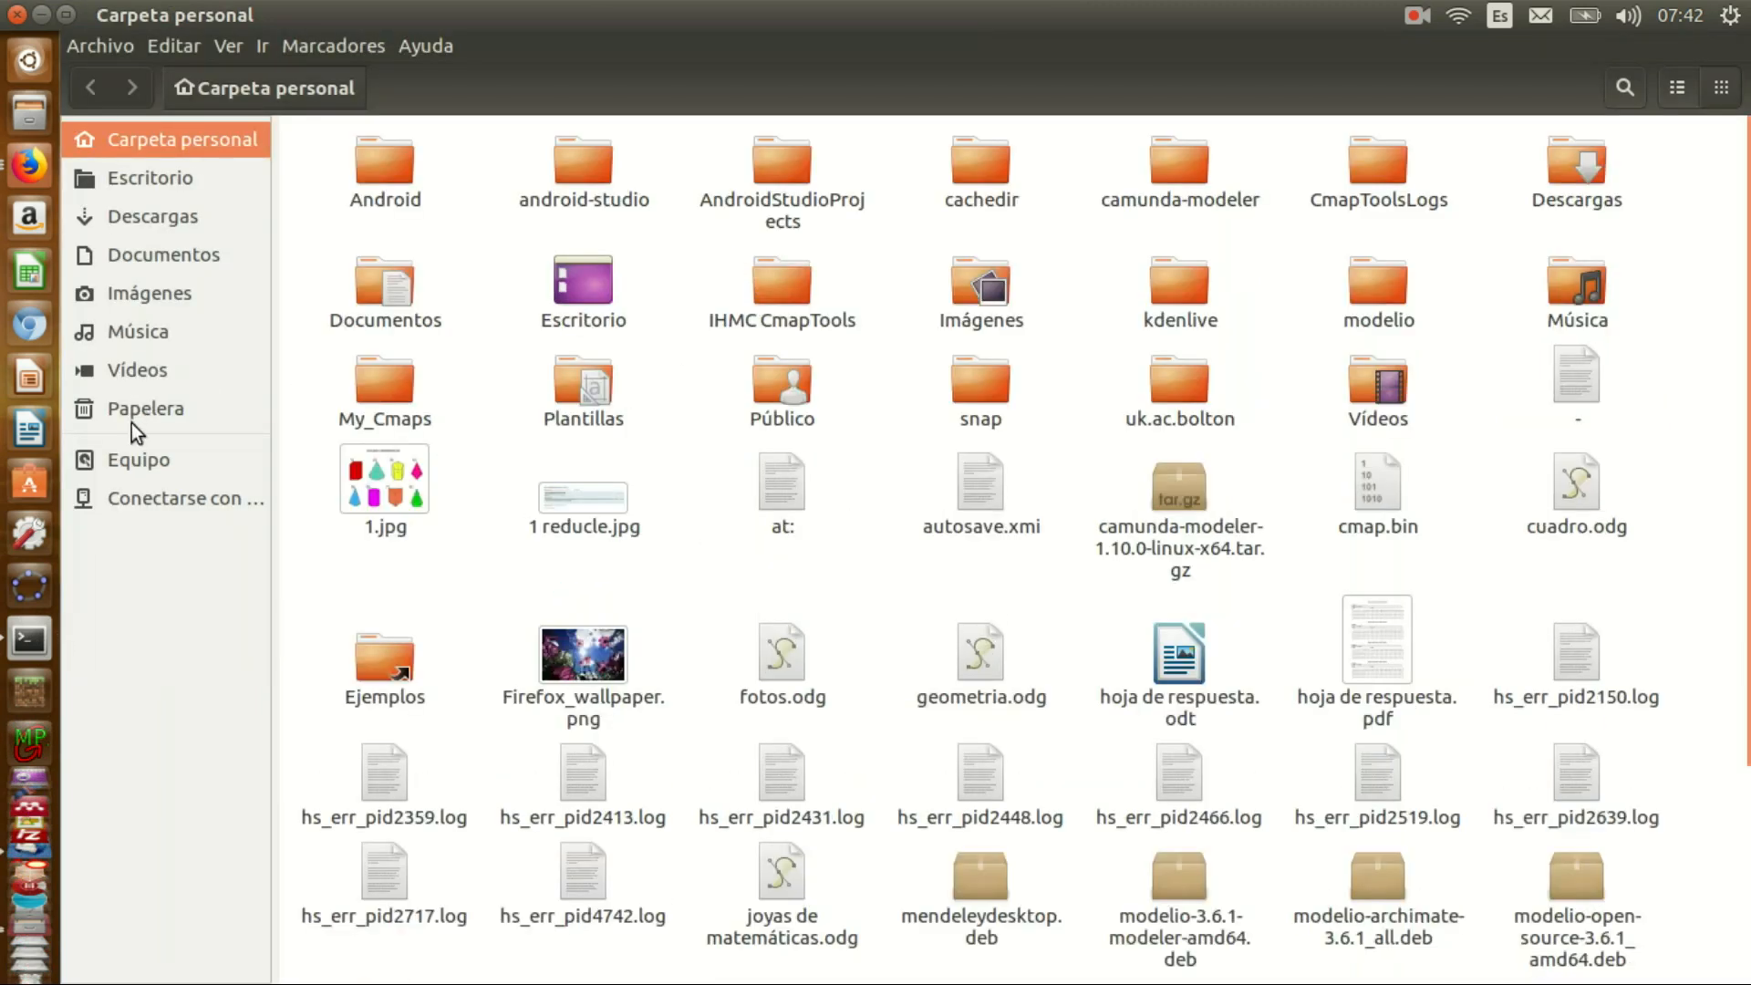
- Navigate to the /etc/php/7.0/apache2 folder
left_click(136, 465)
left_click(386, 484)
double_click(1175, 172)
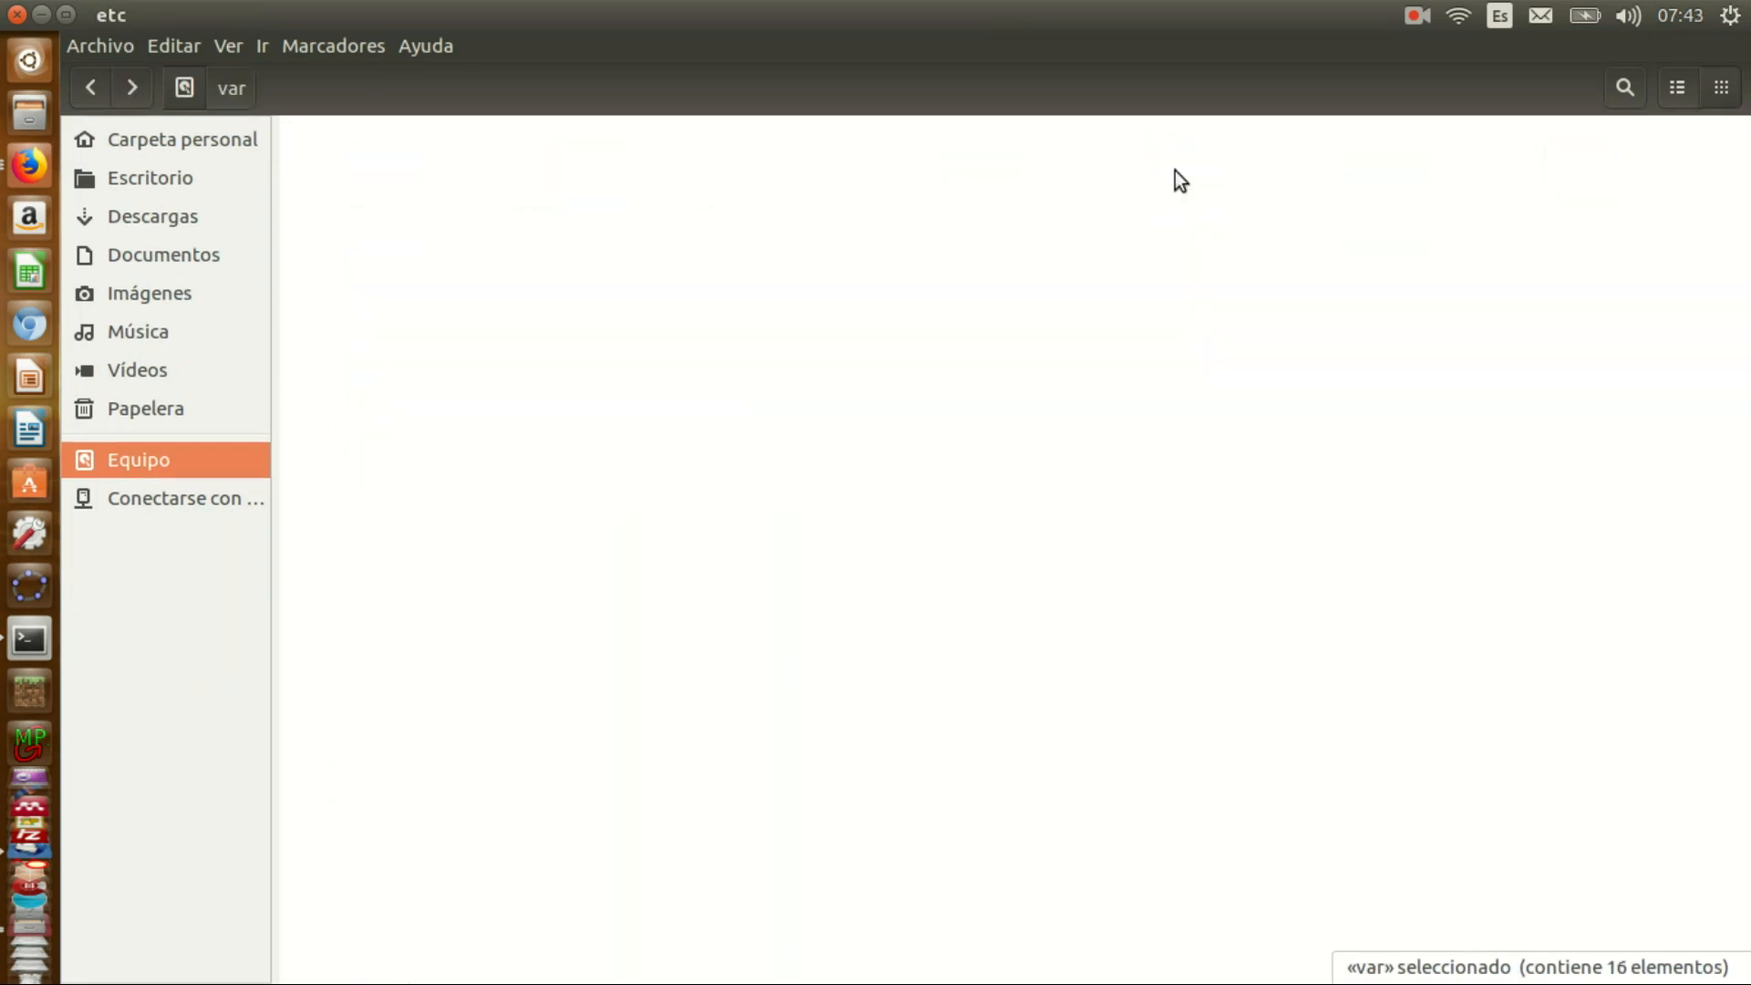
left_click(394, 361)
type("php")
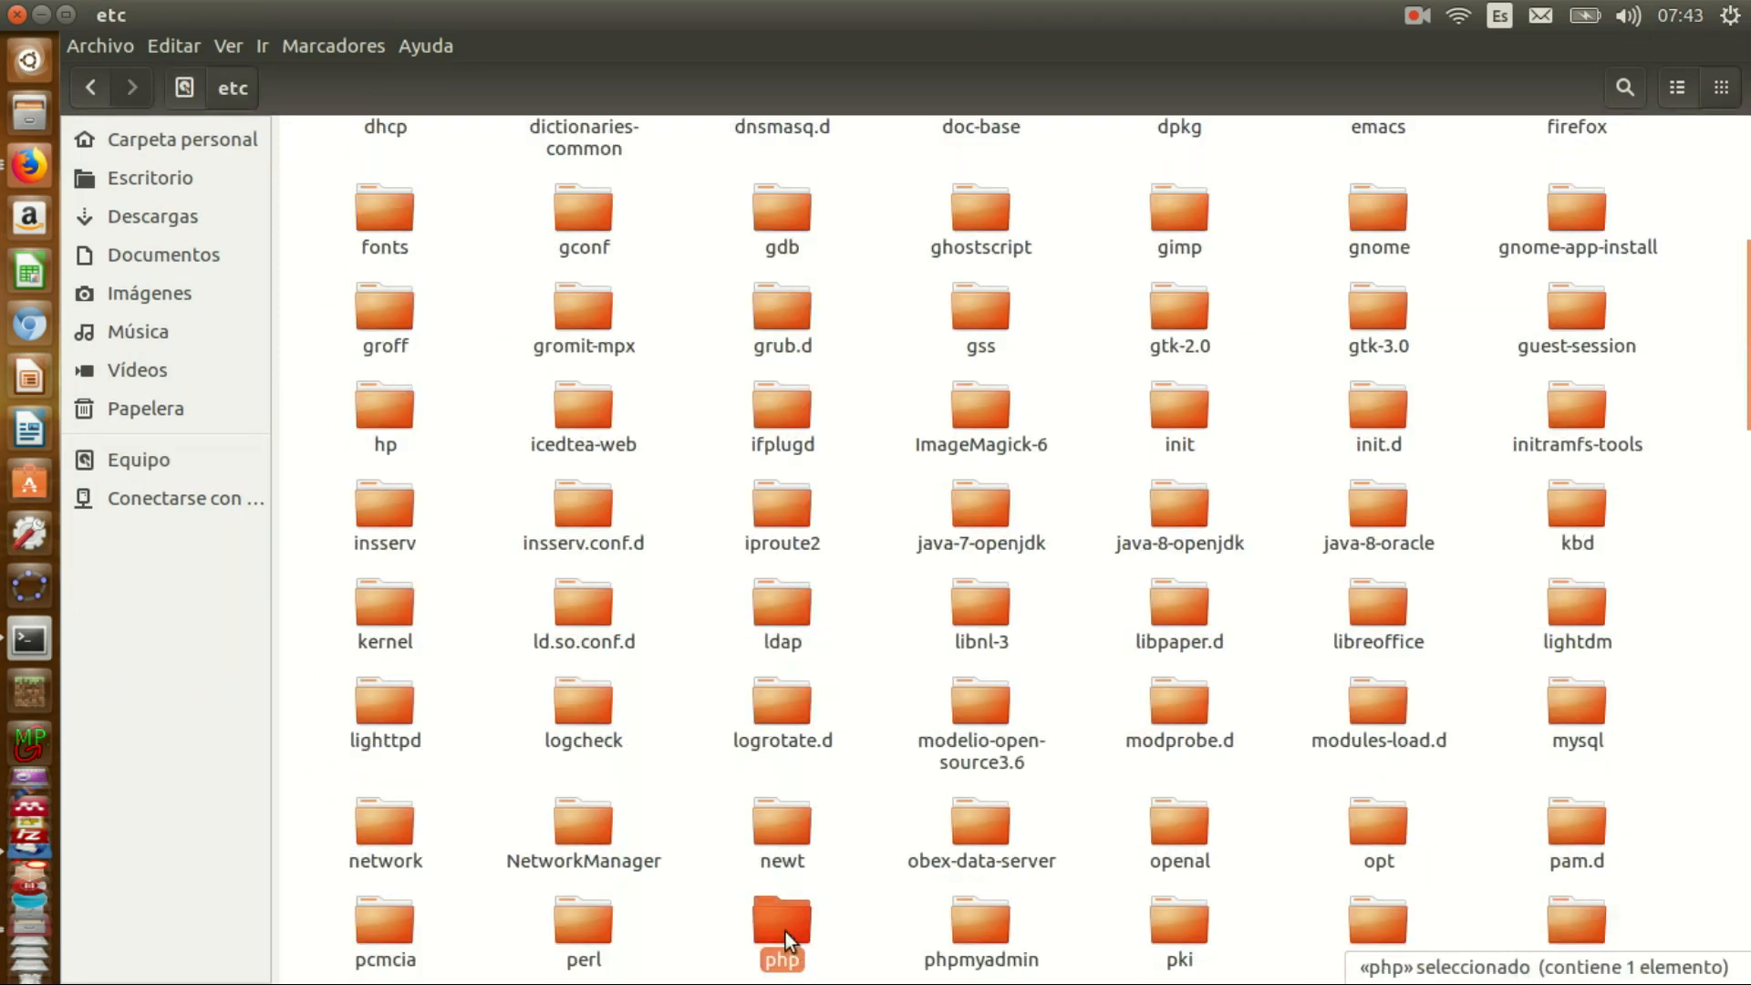
double_click(785, 932)
double_click(376, 147)
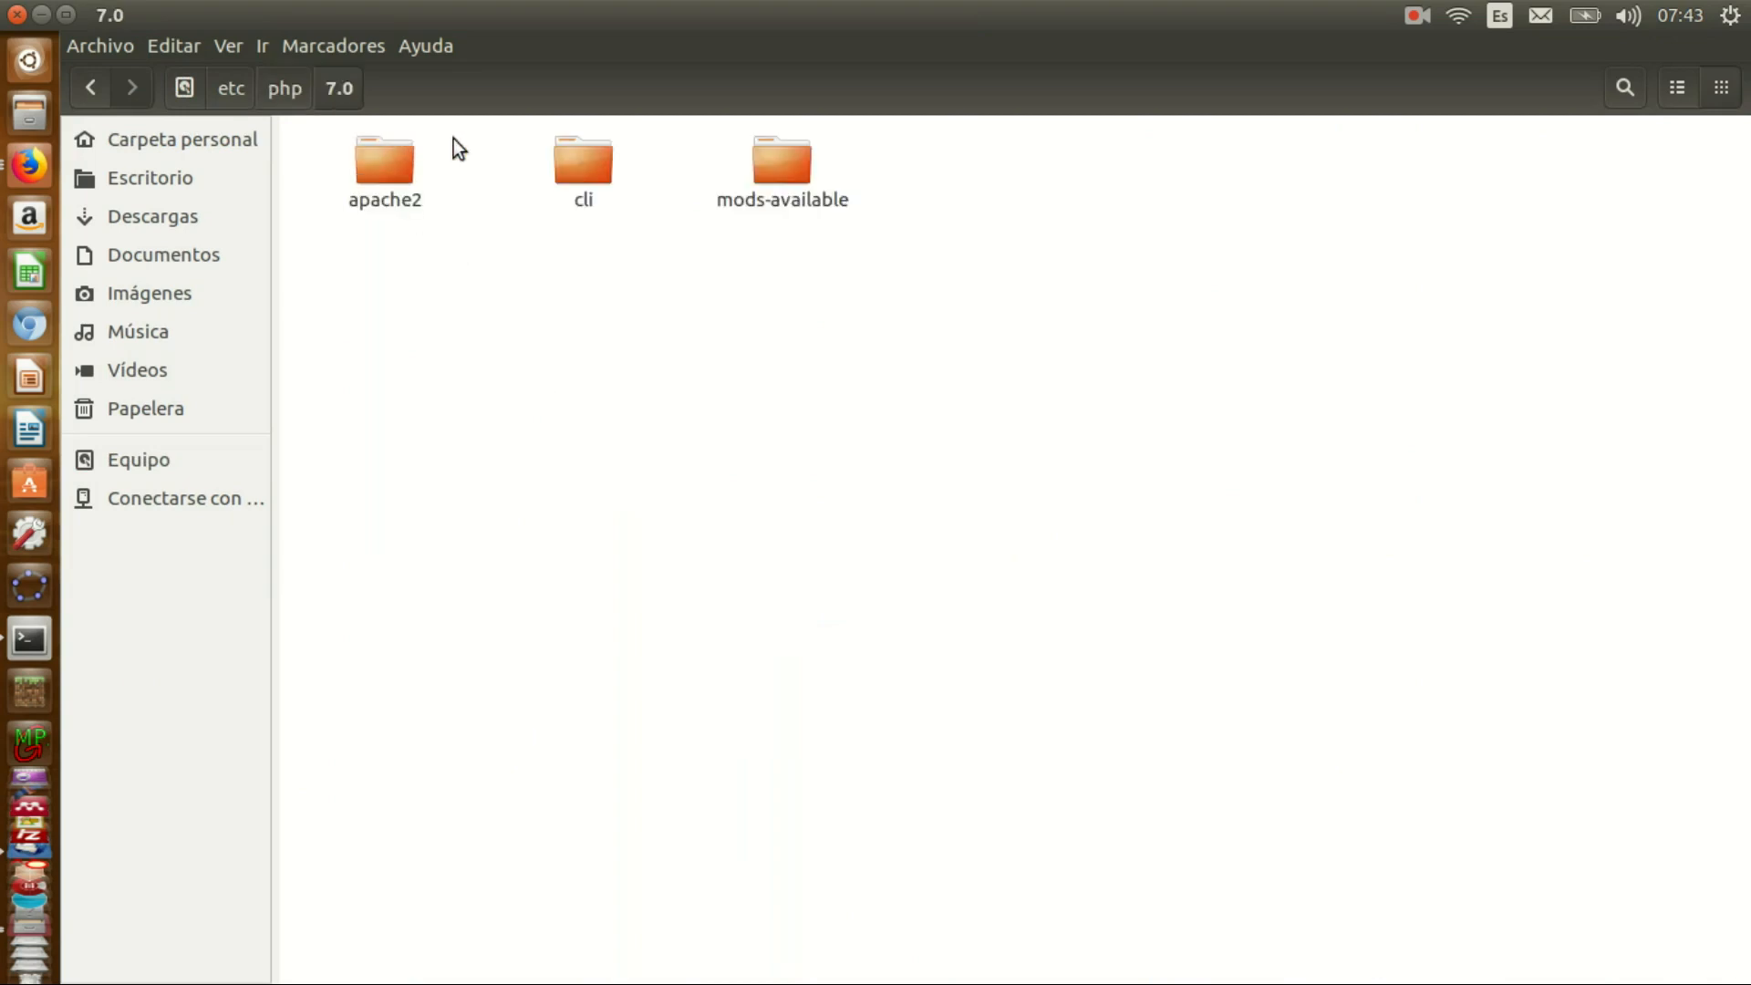
double_click(377, 156)
- Paste the edited php.ini into apache2, replacing the existing file
right_click(691, 272)
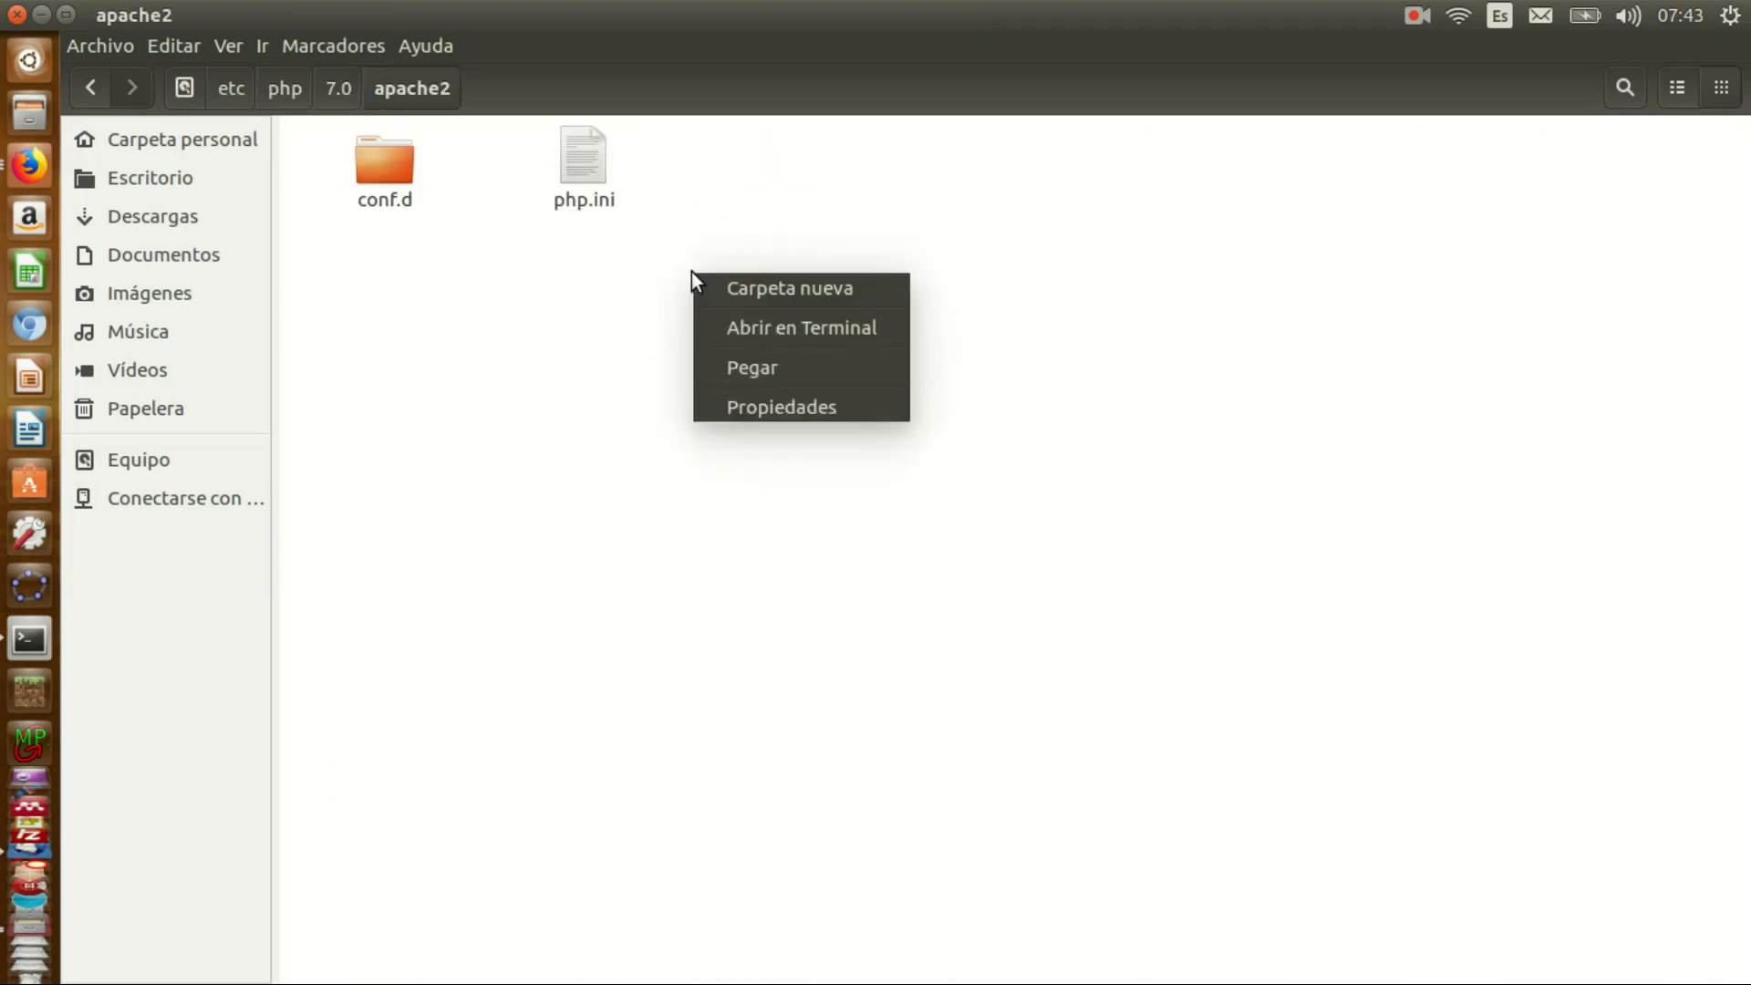
left_click(729, 367)
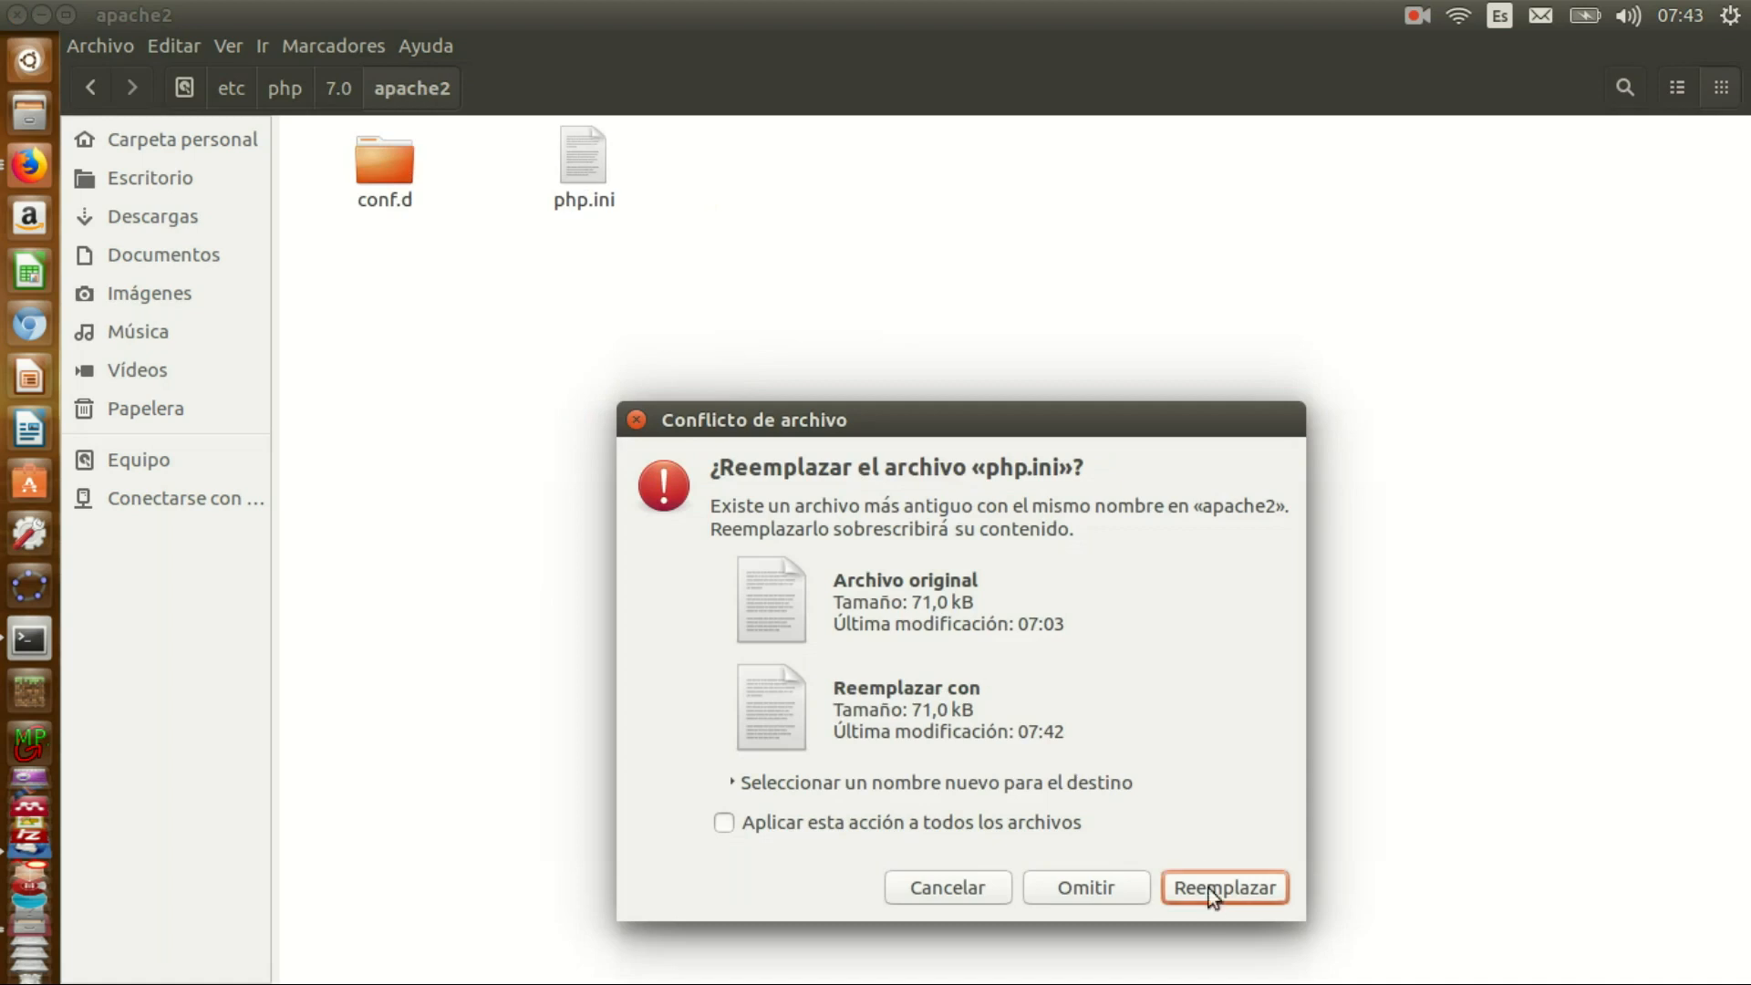
left_click(1213, 889)
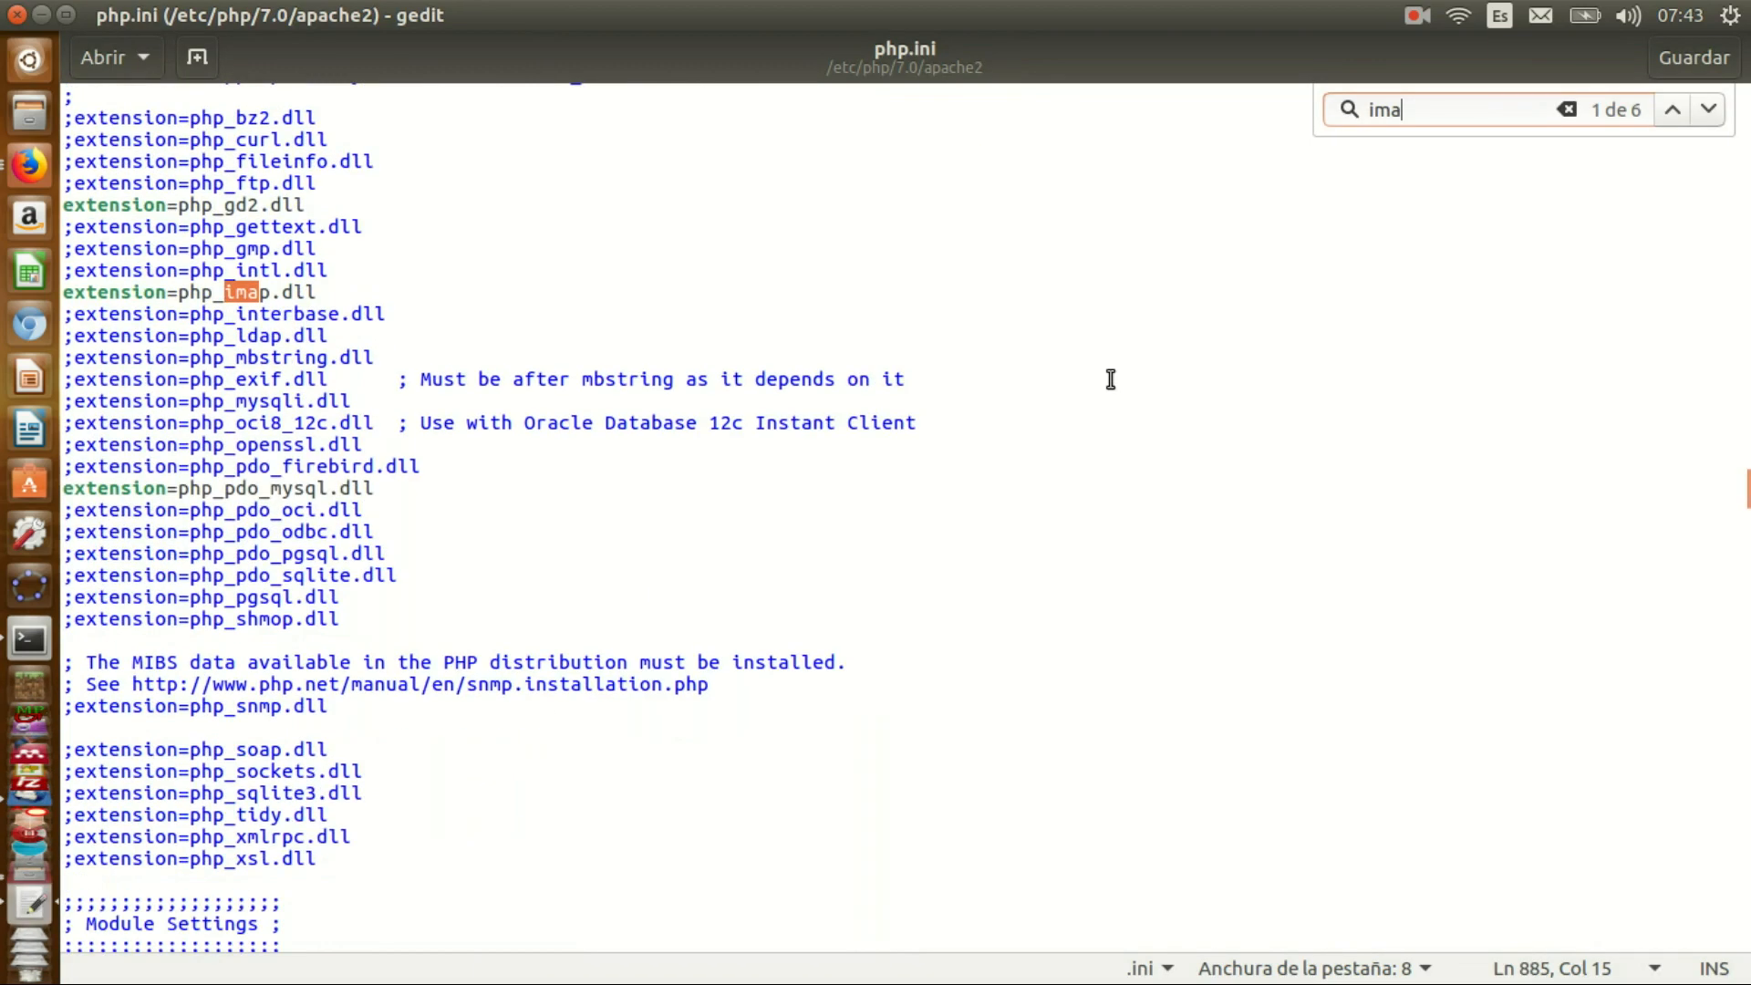
key("Escape")
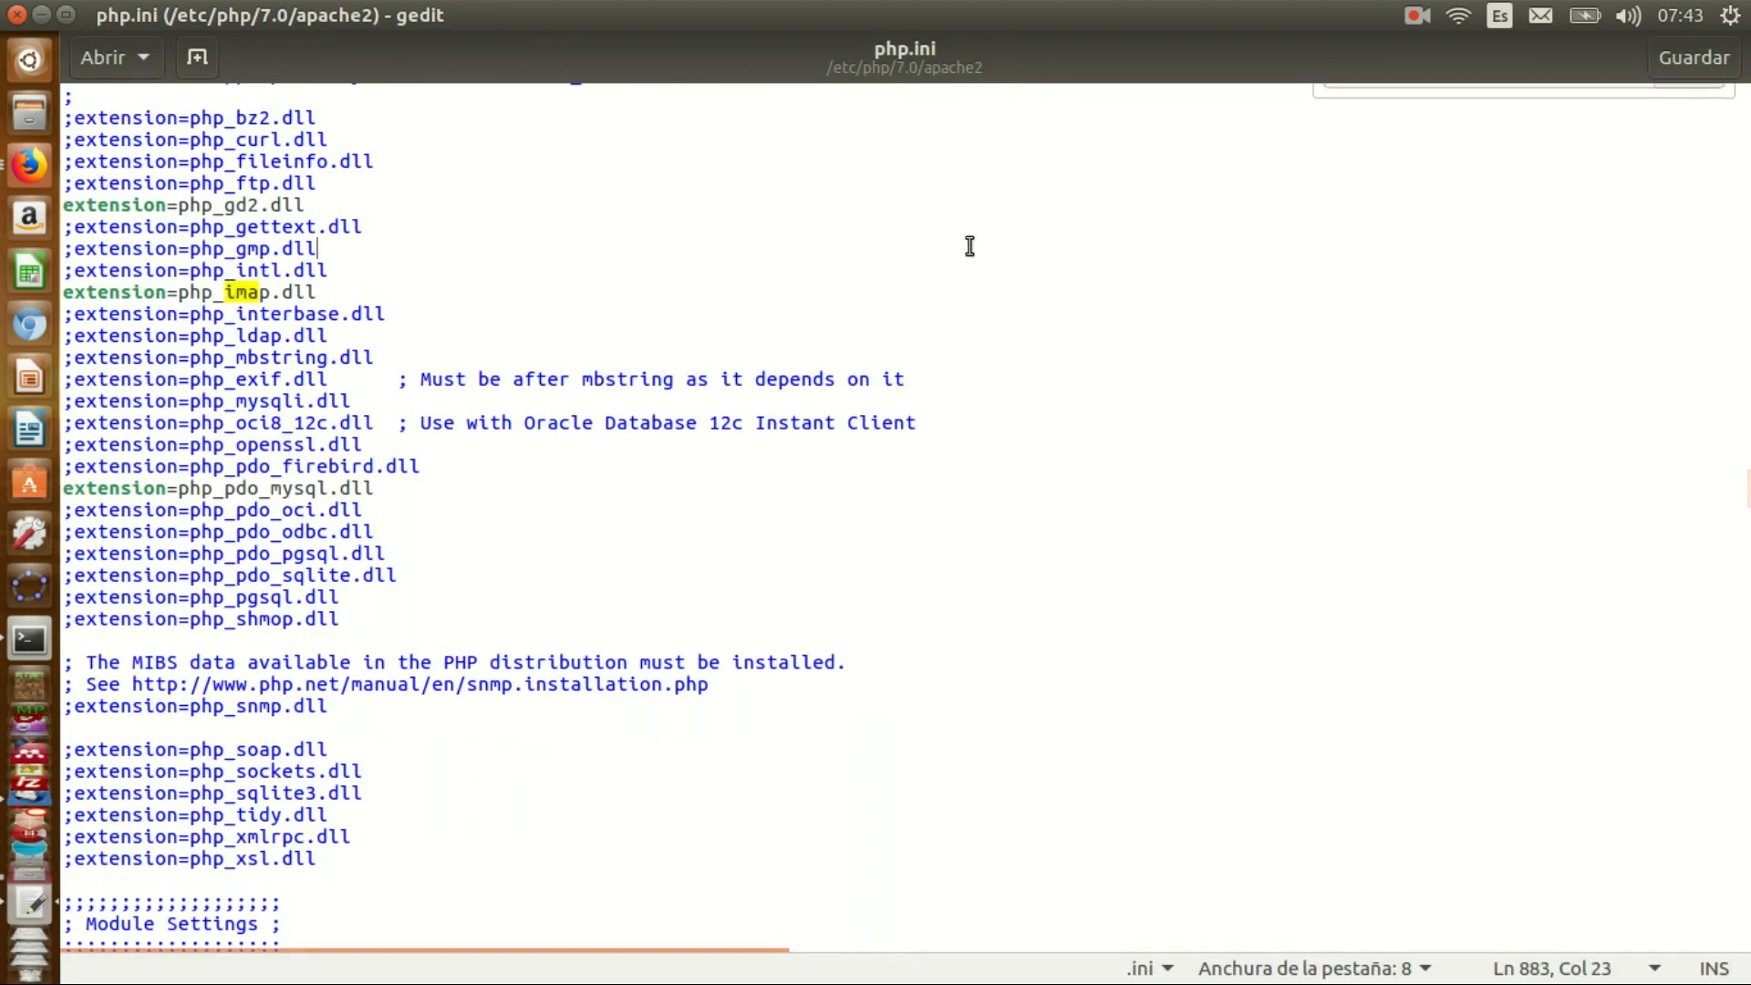
left_click(29, 165)
left_click(27, 641)
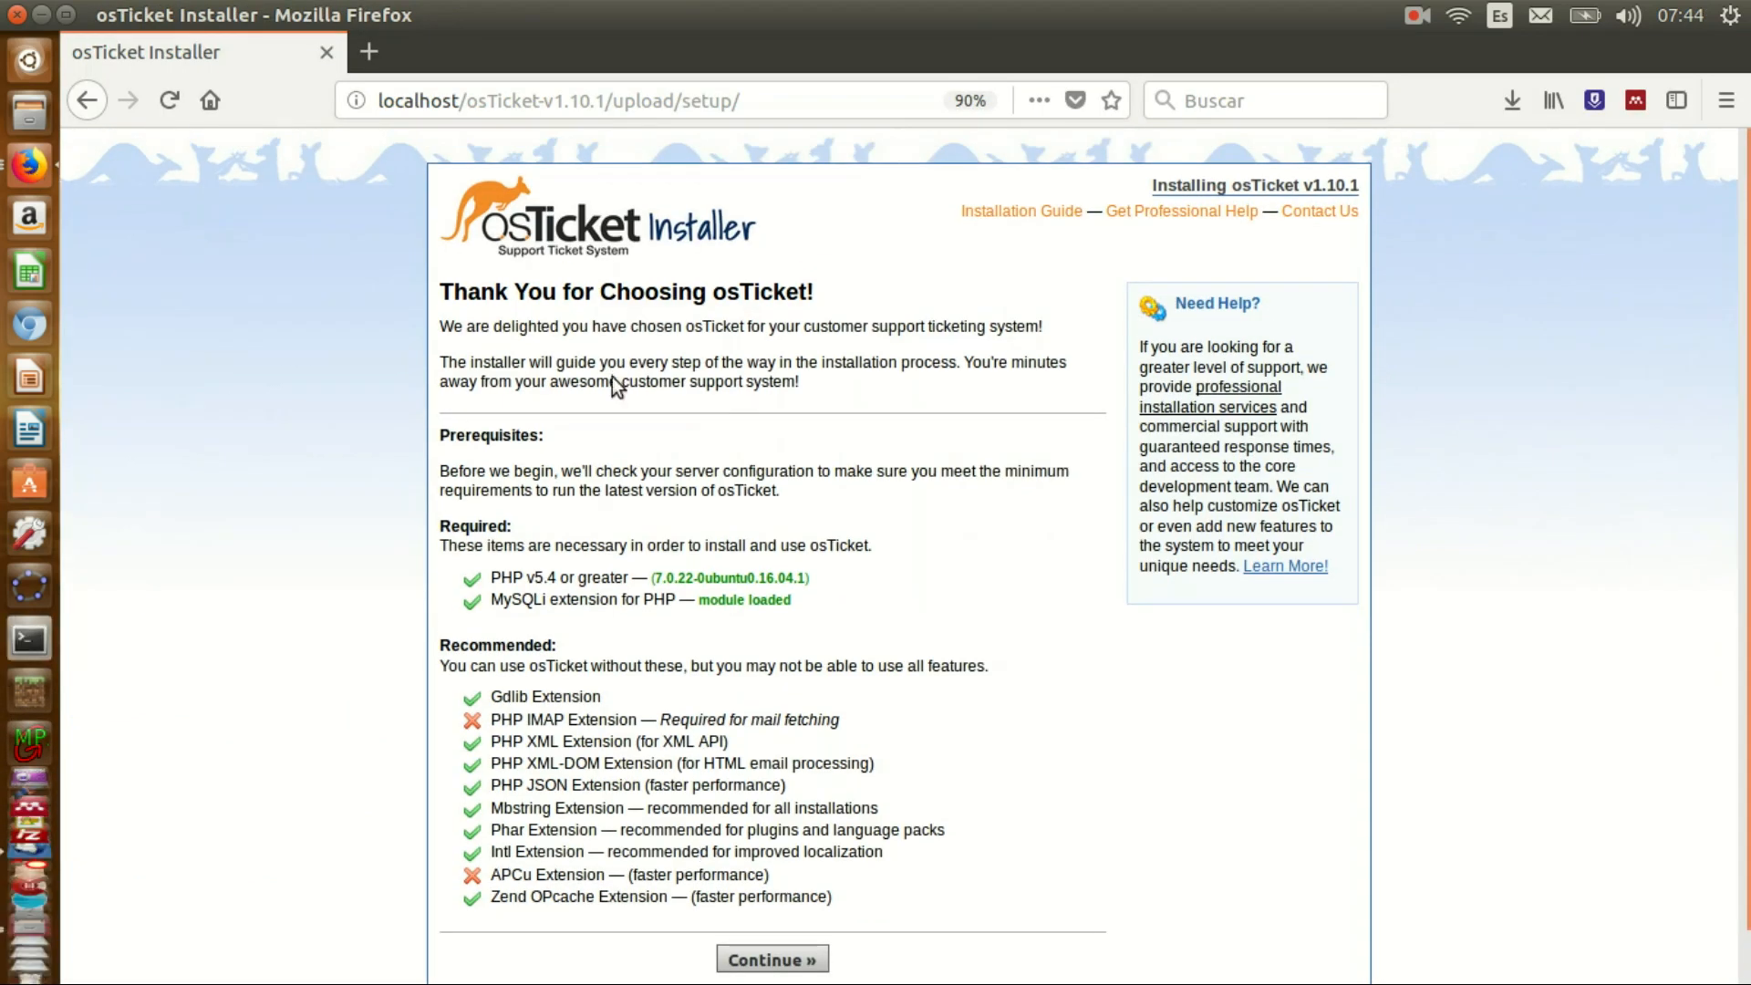
- Restart Apache with the service apache2 restart command, entering the admin password
type("sudo nautilus")
key("Up")
key("Return")
type("••••••")
key("Return")
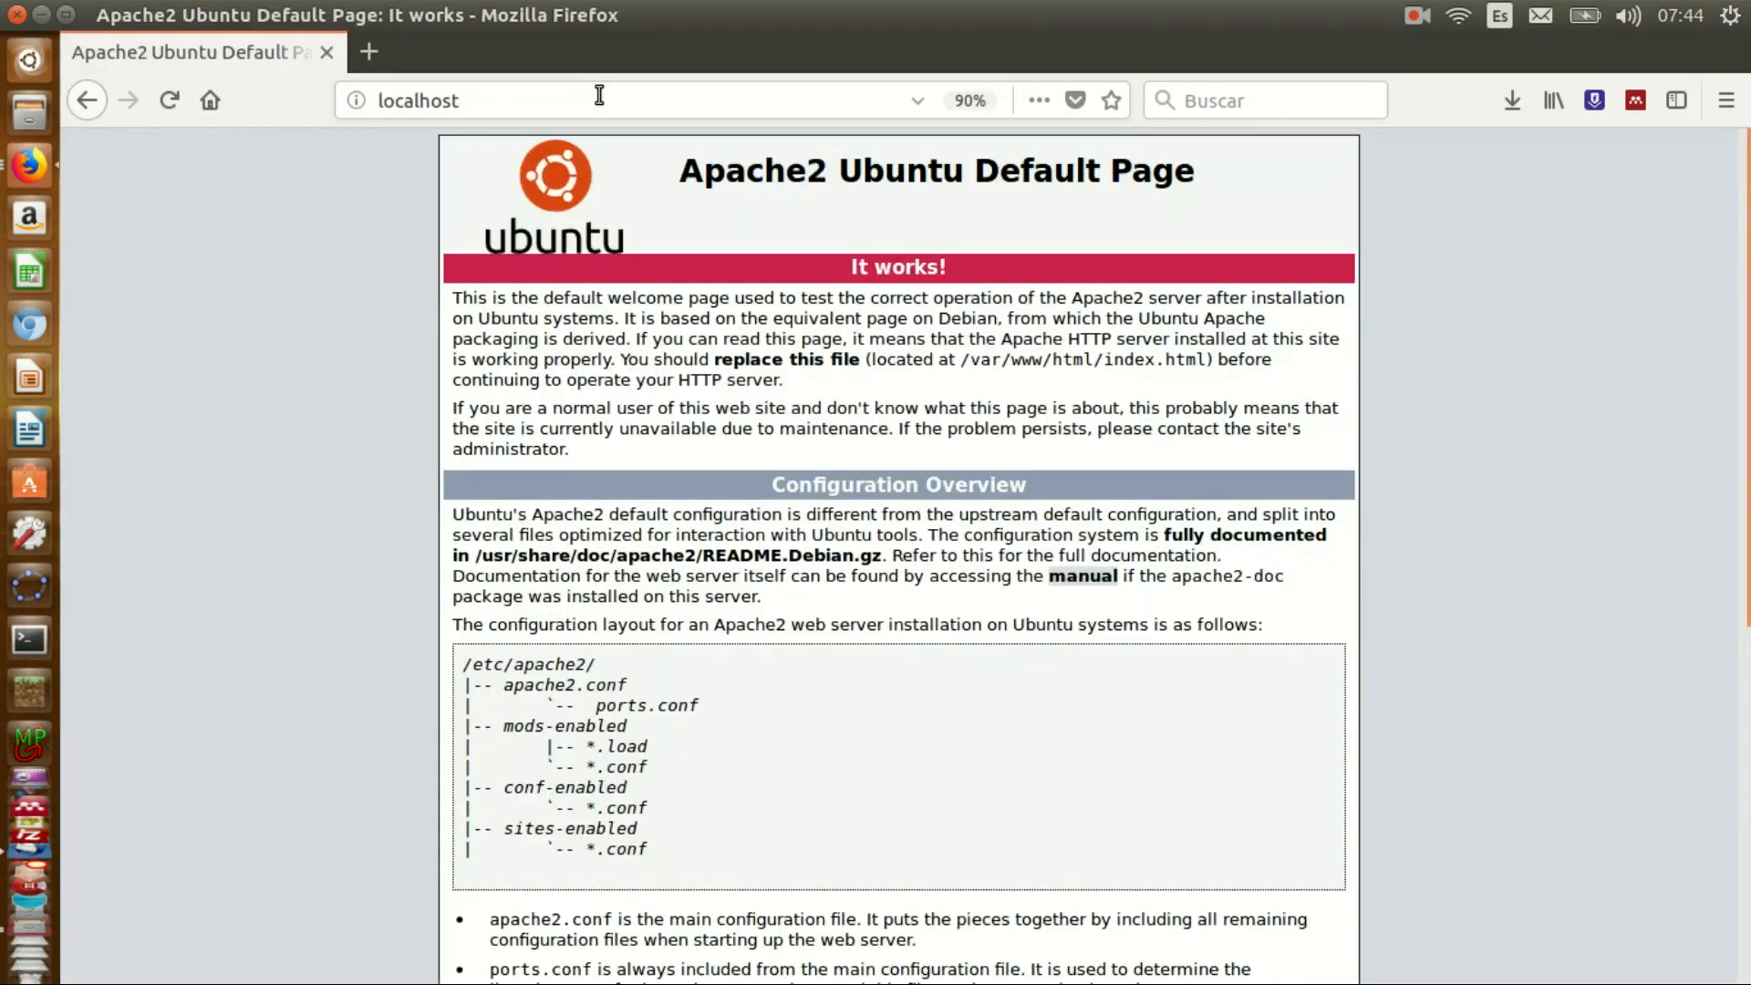
- Reload the osTicket setup page and continue past the prerequisites check
left_click(587, 107)
type("/osTicket-v1.10.1/upload/setup/")
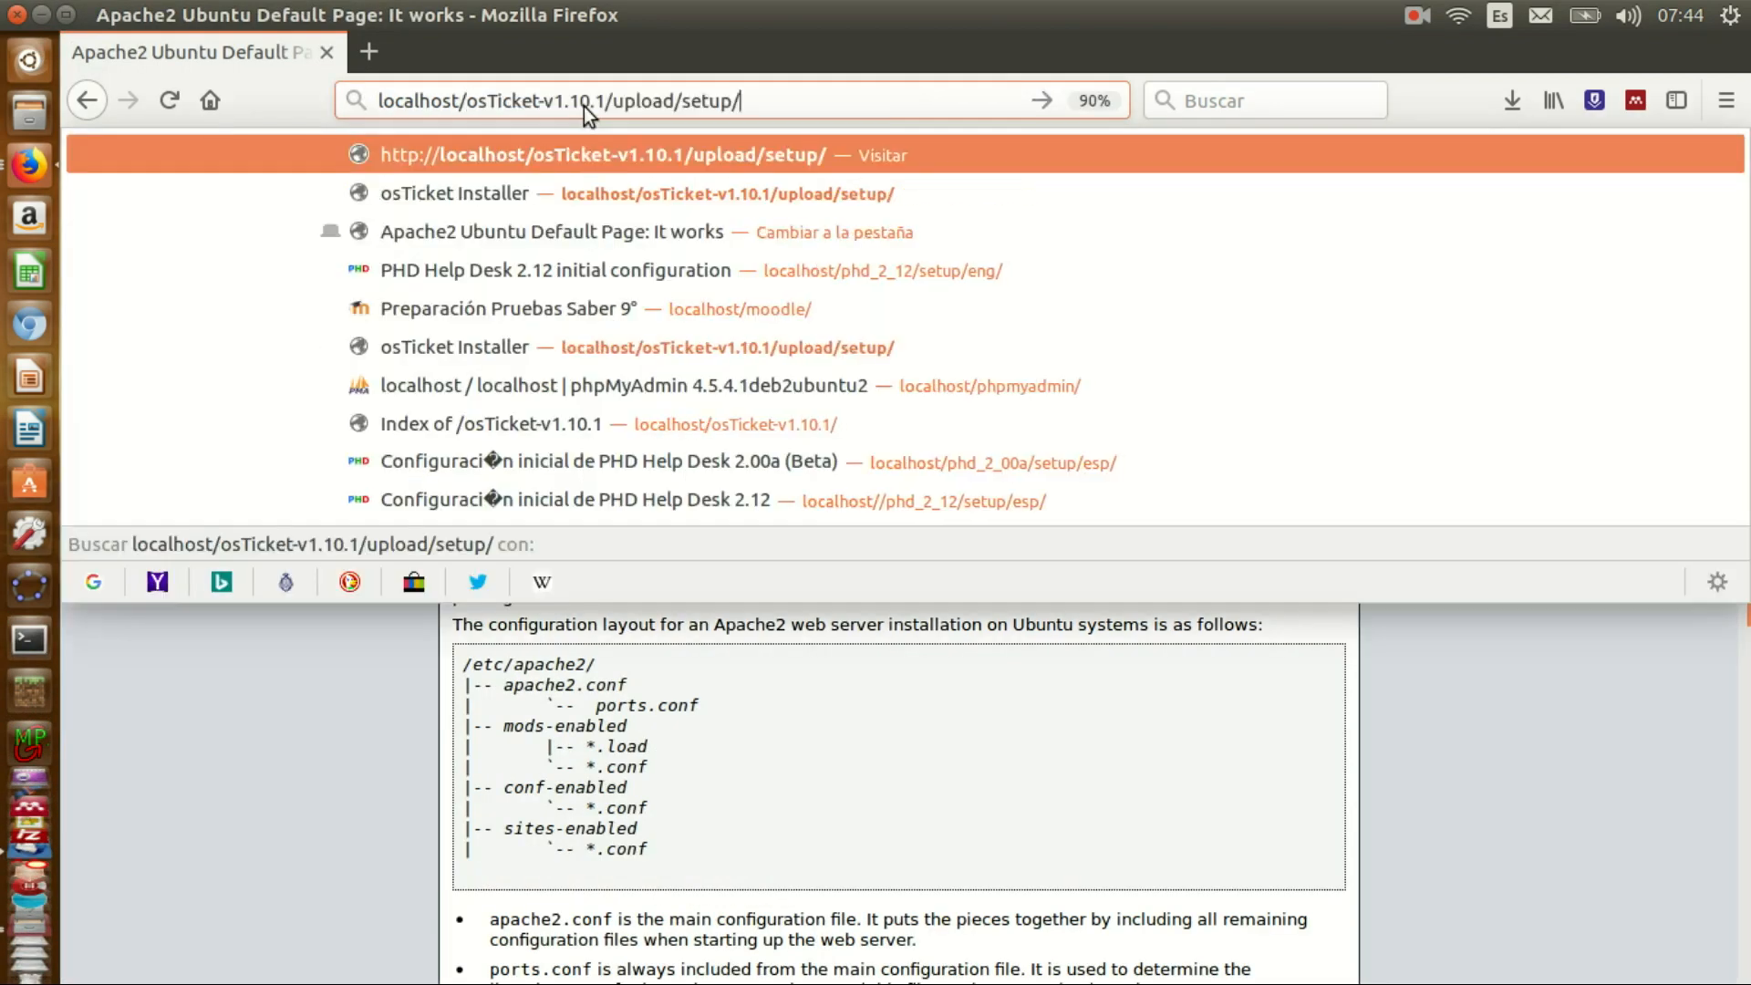
key("Return")
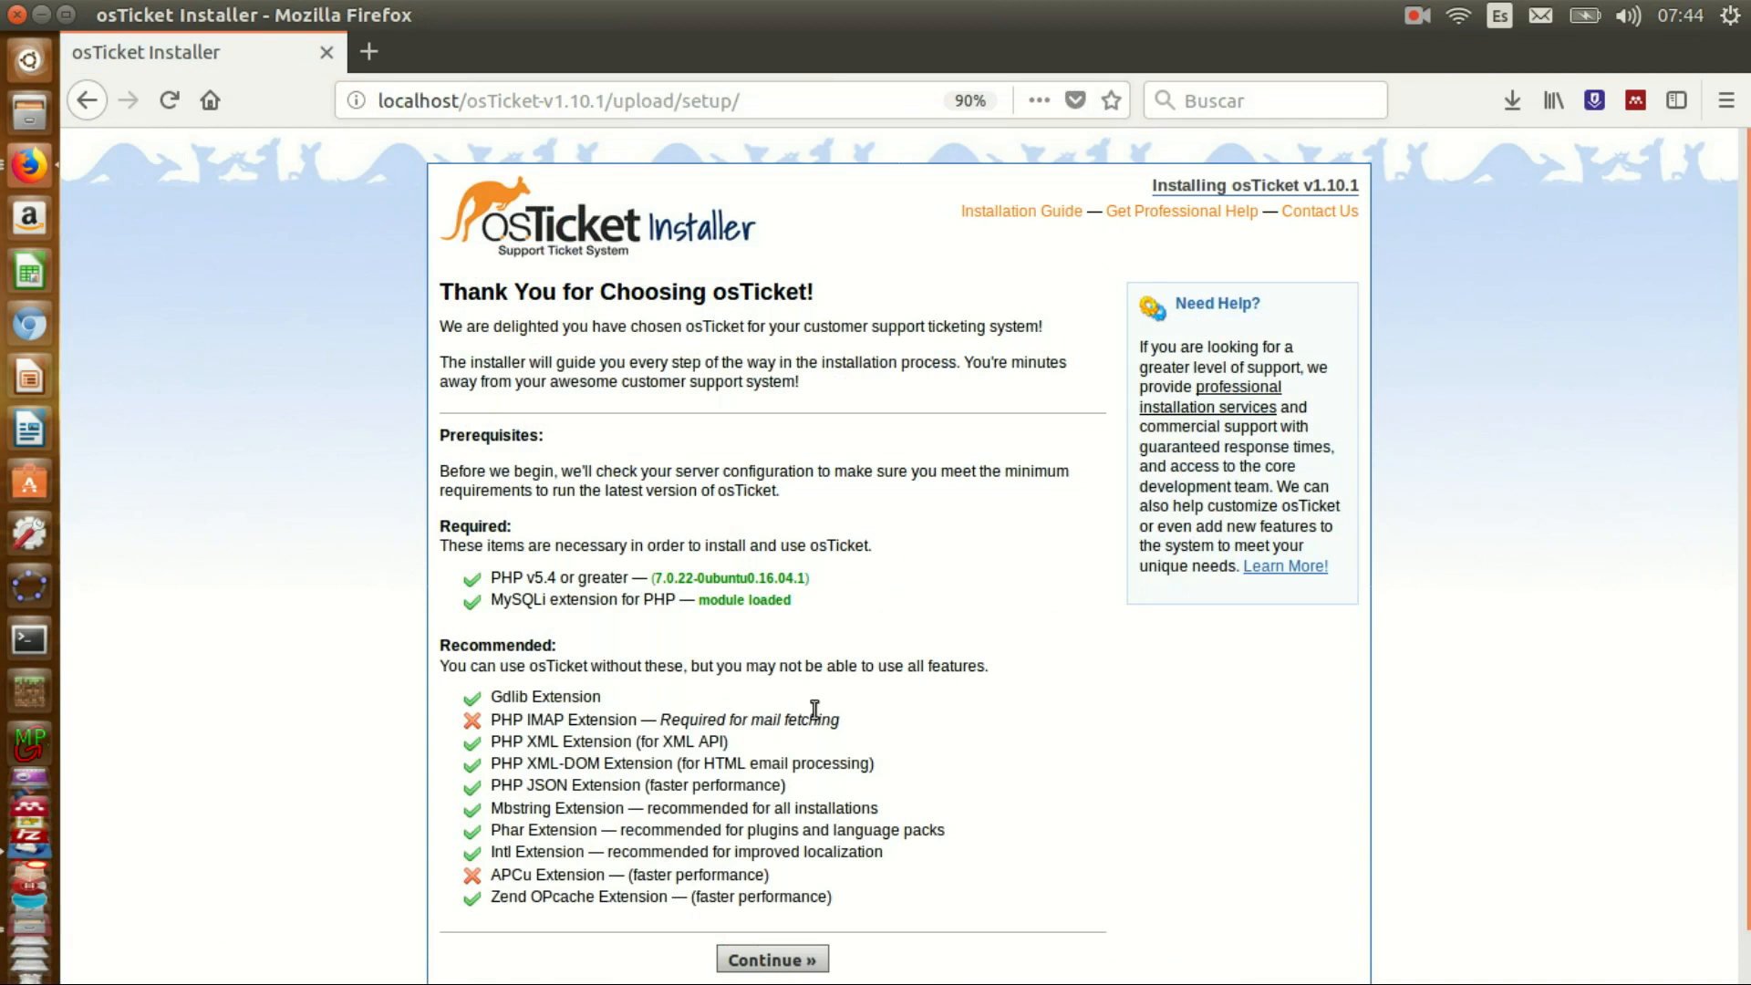
left_click(768, 961)
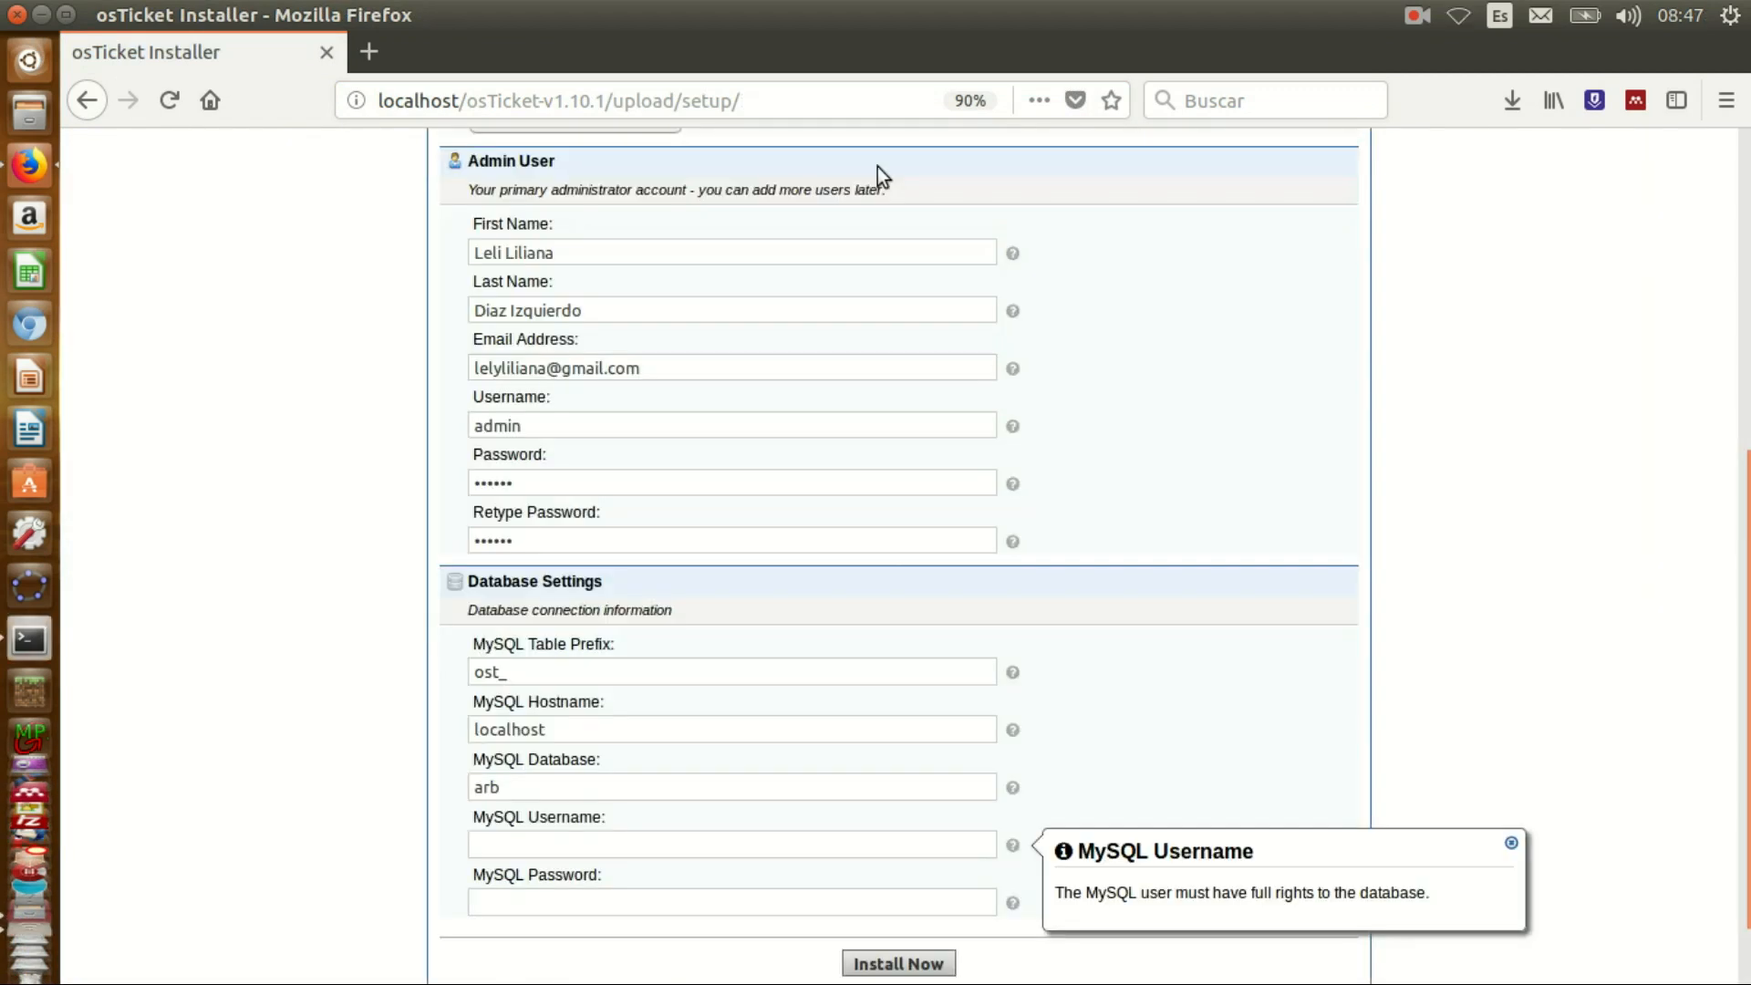
- Fill database settings (prefix ost_, host localhost, database arb, user root) and install
type("root")
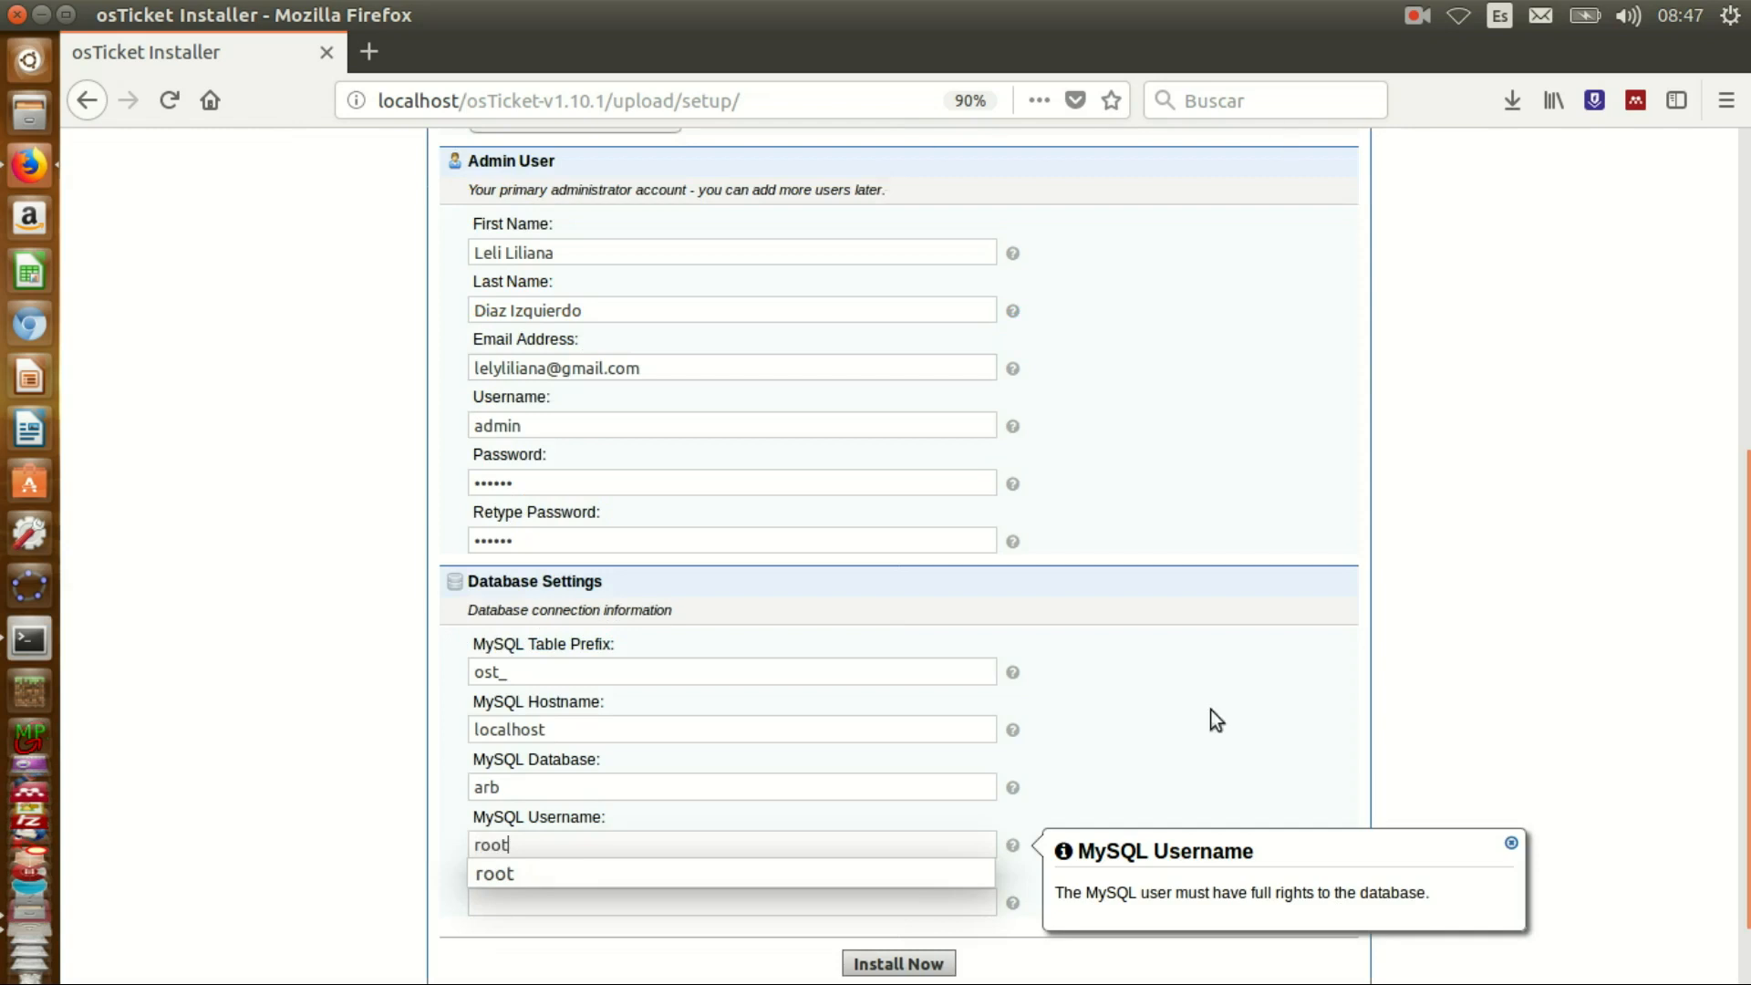
left_click(1187, 720)
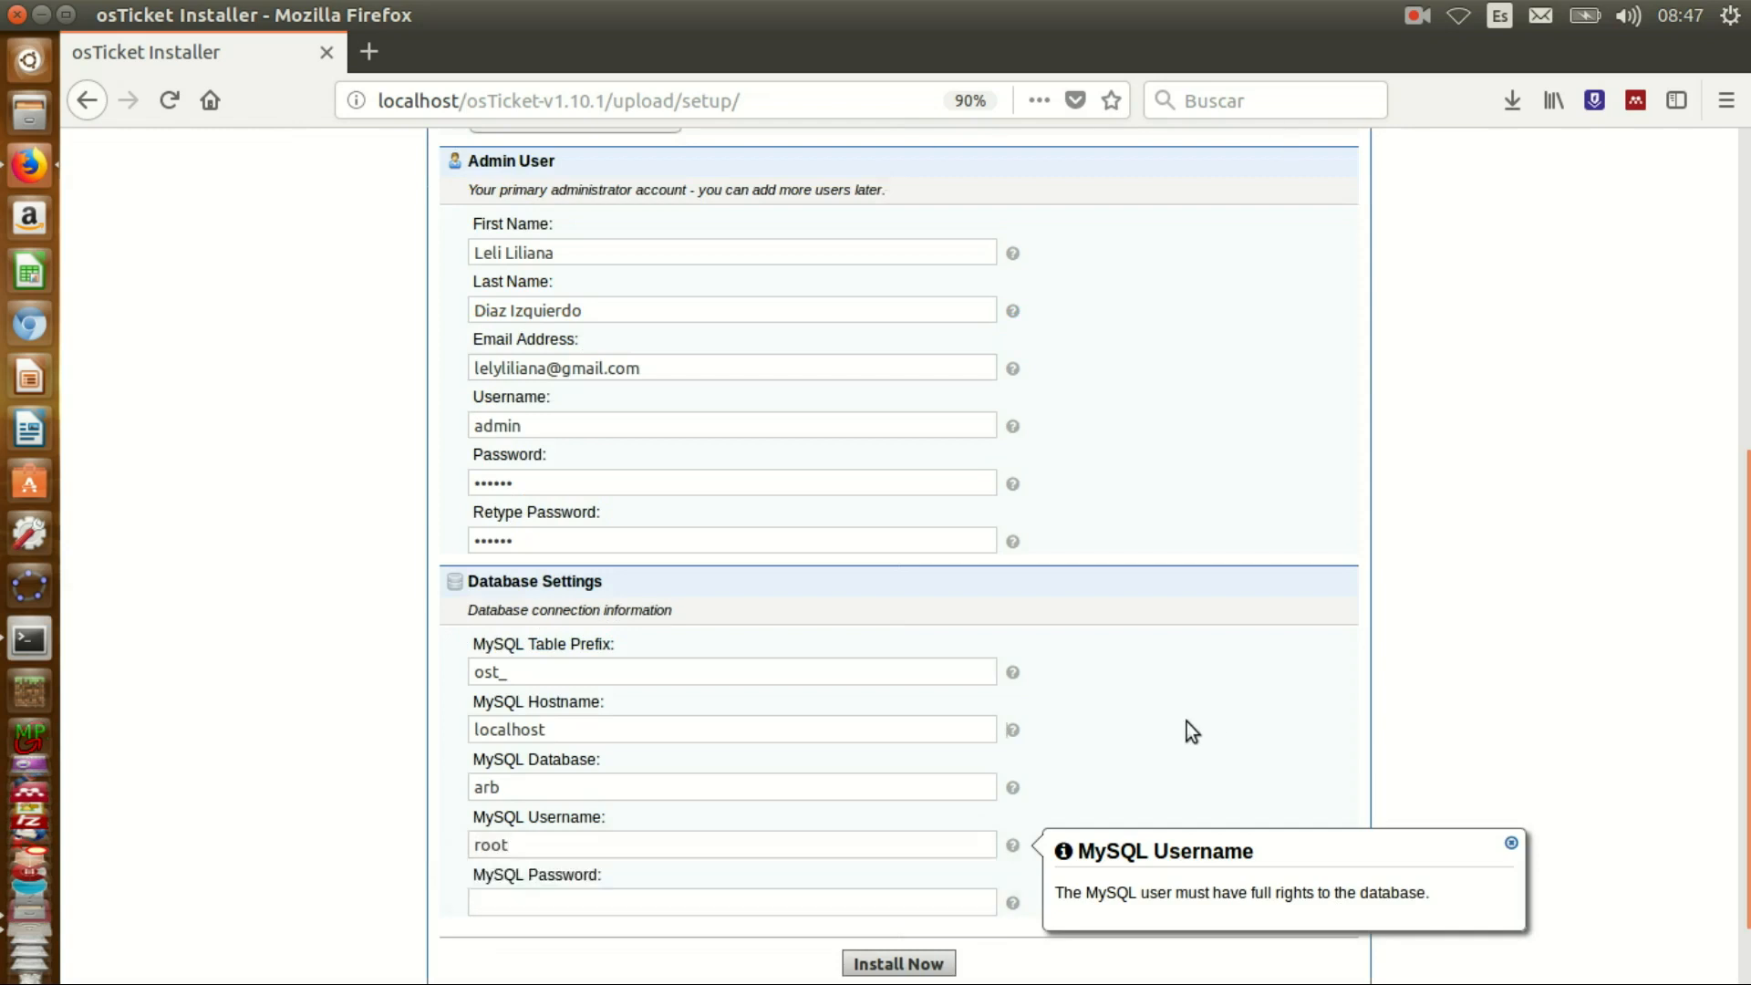
left_click(1512, 847)
left_click(664, 902)
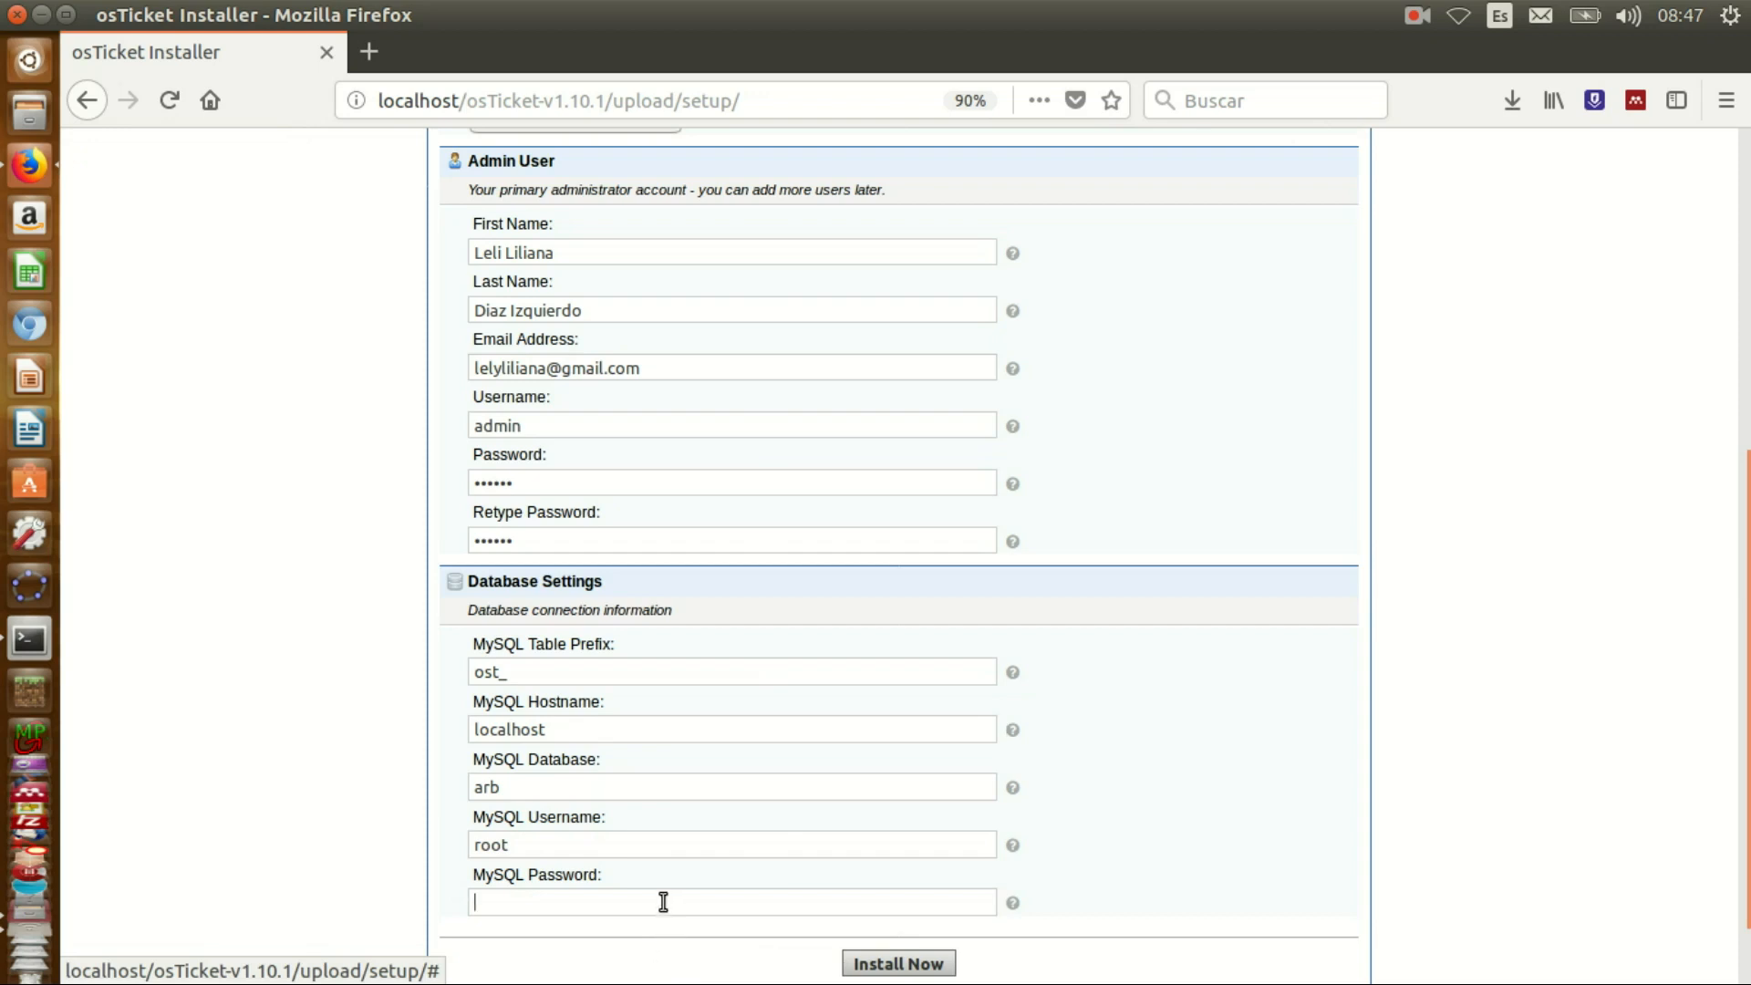
type("••••")
left_click(1204, 887)
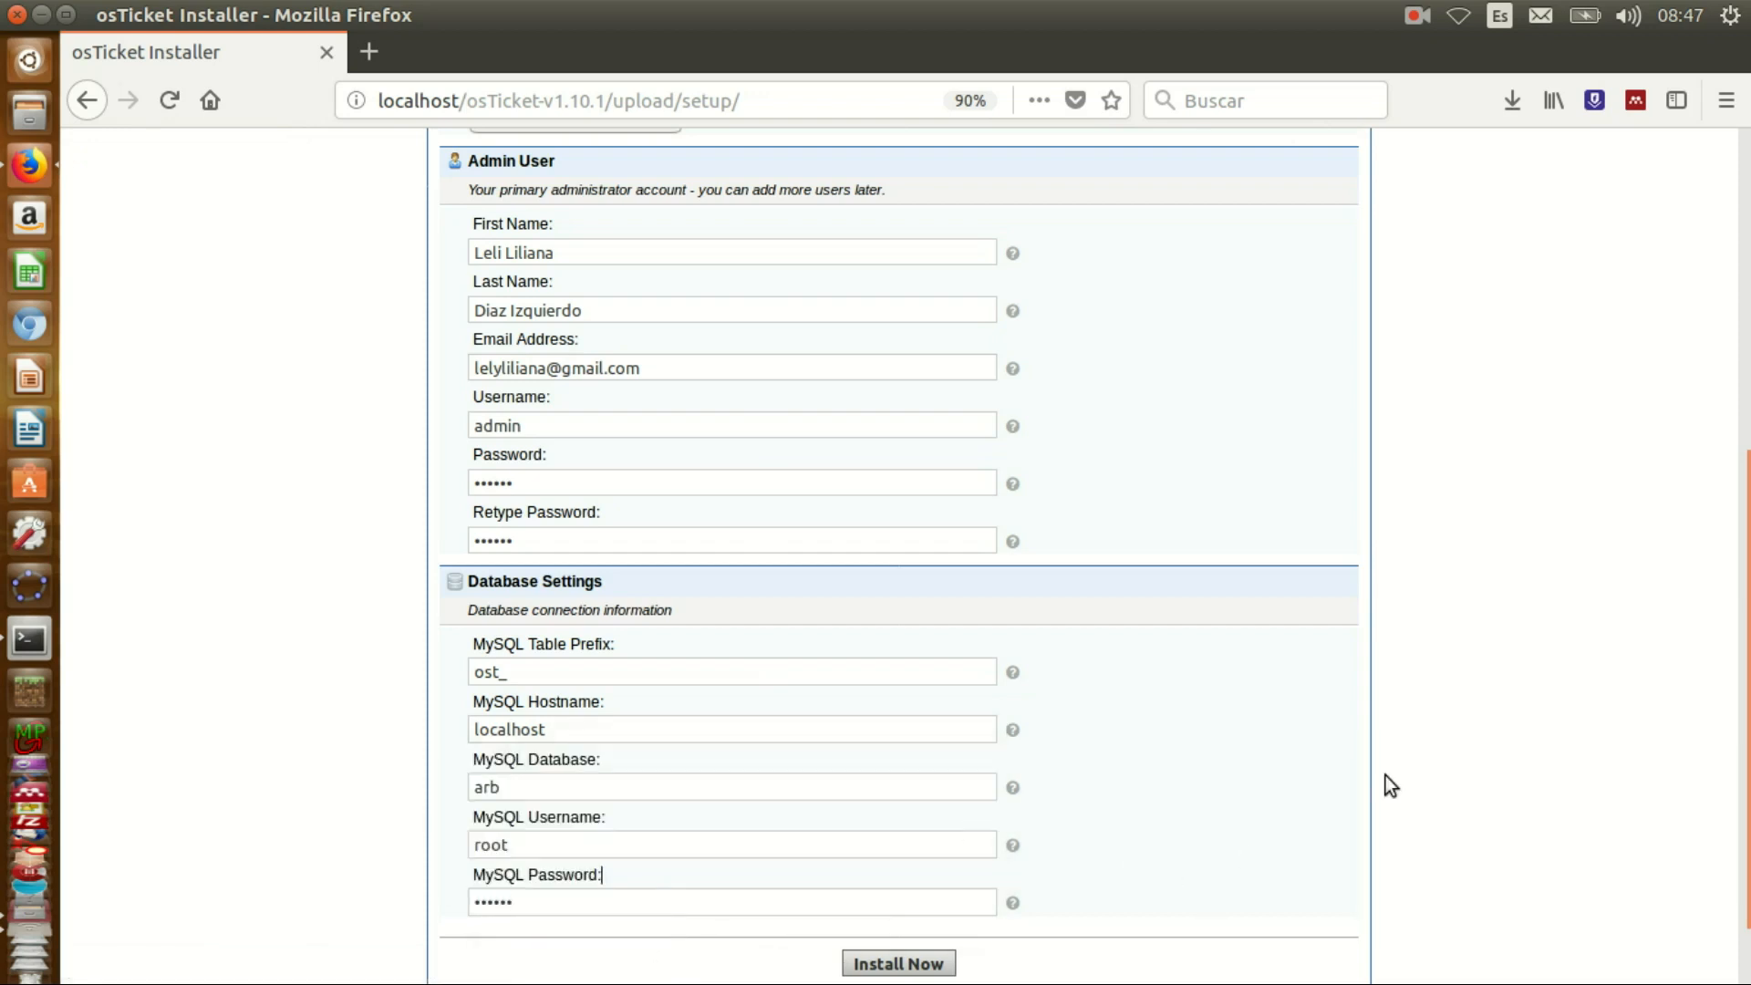
scroll(1388, 784, "down", 2)
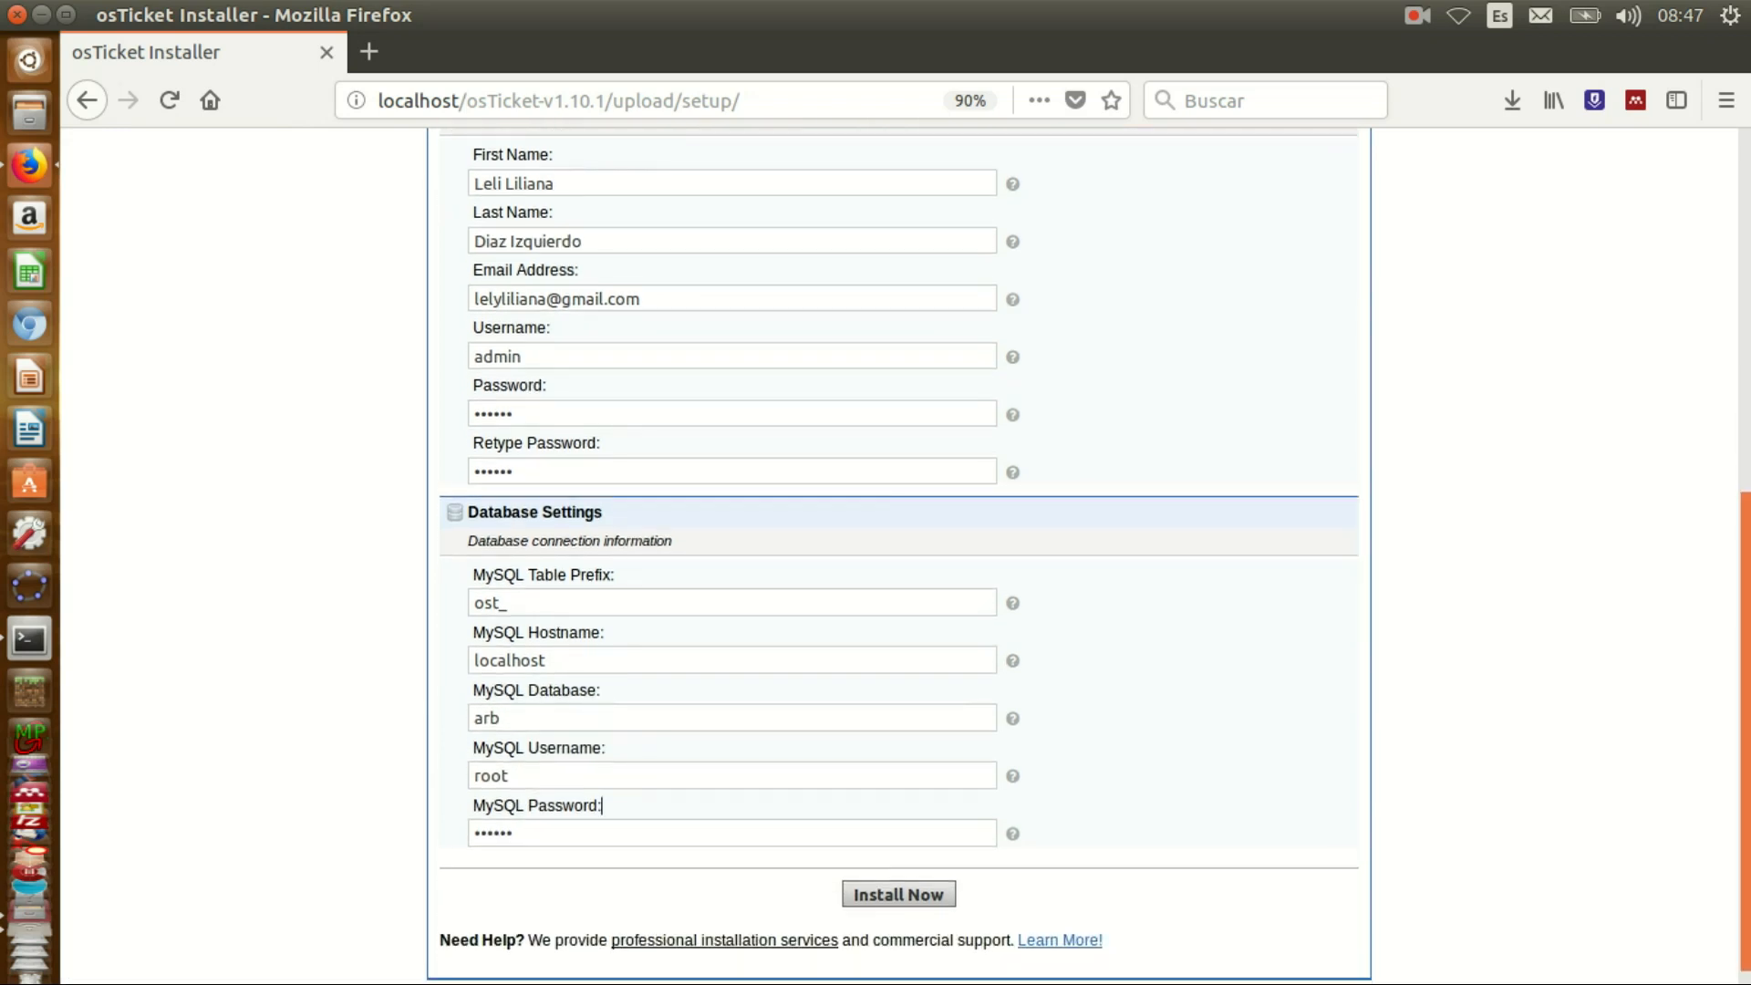
scroll(1340, 716, "down", 1)
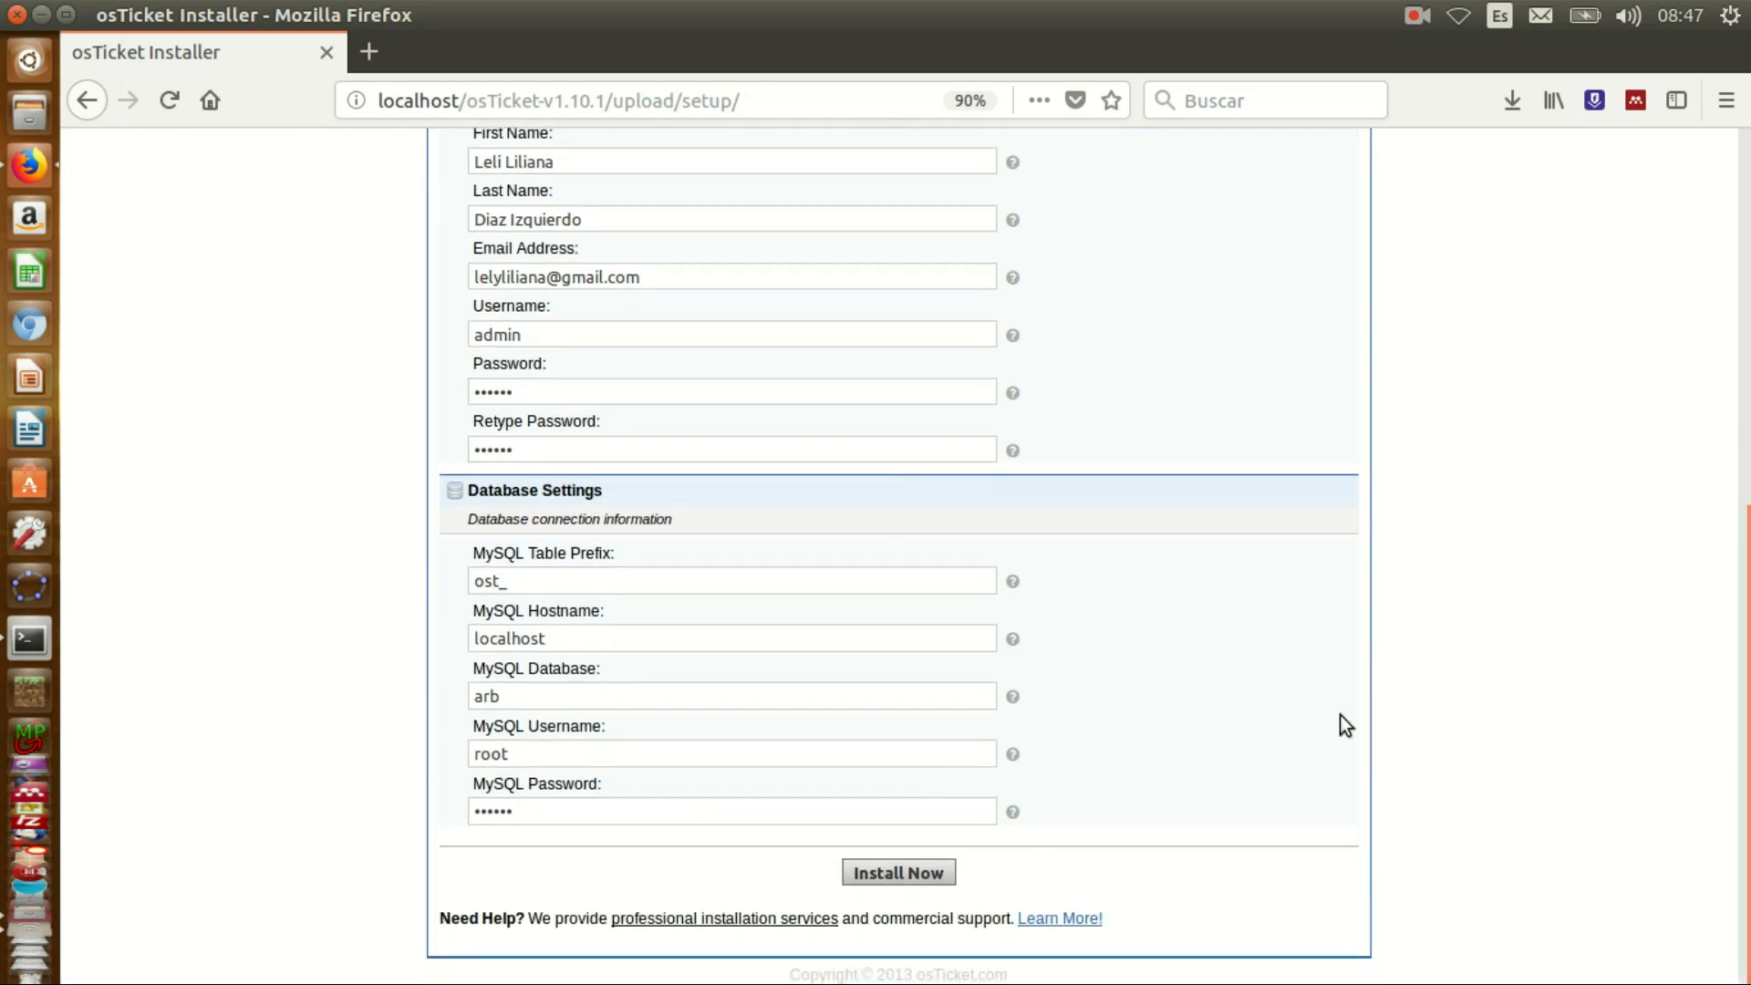
left_click(916, 870)
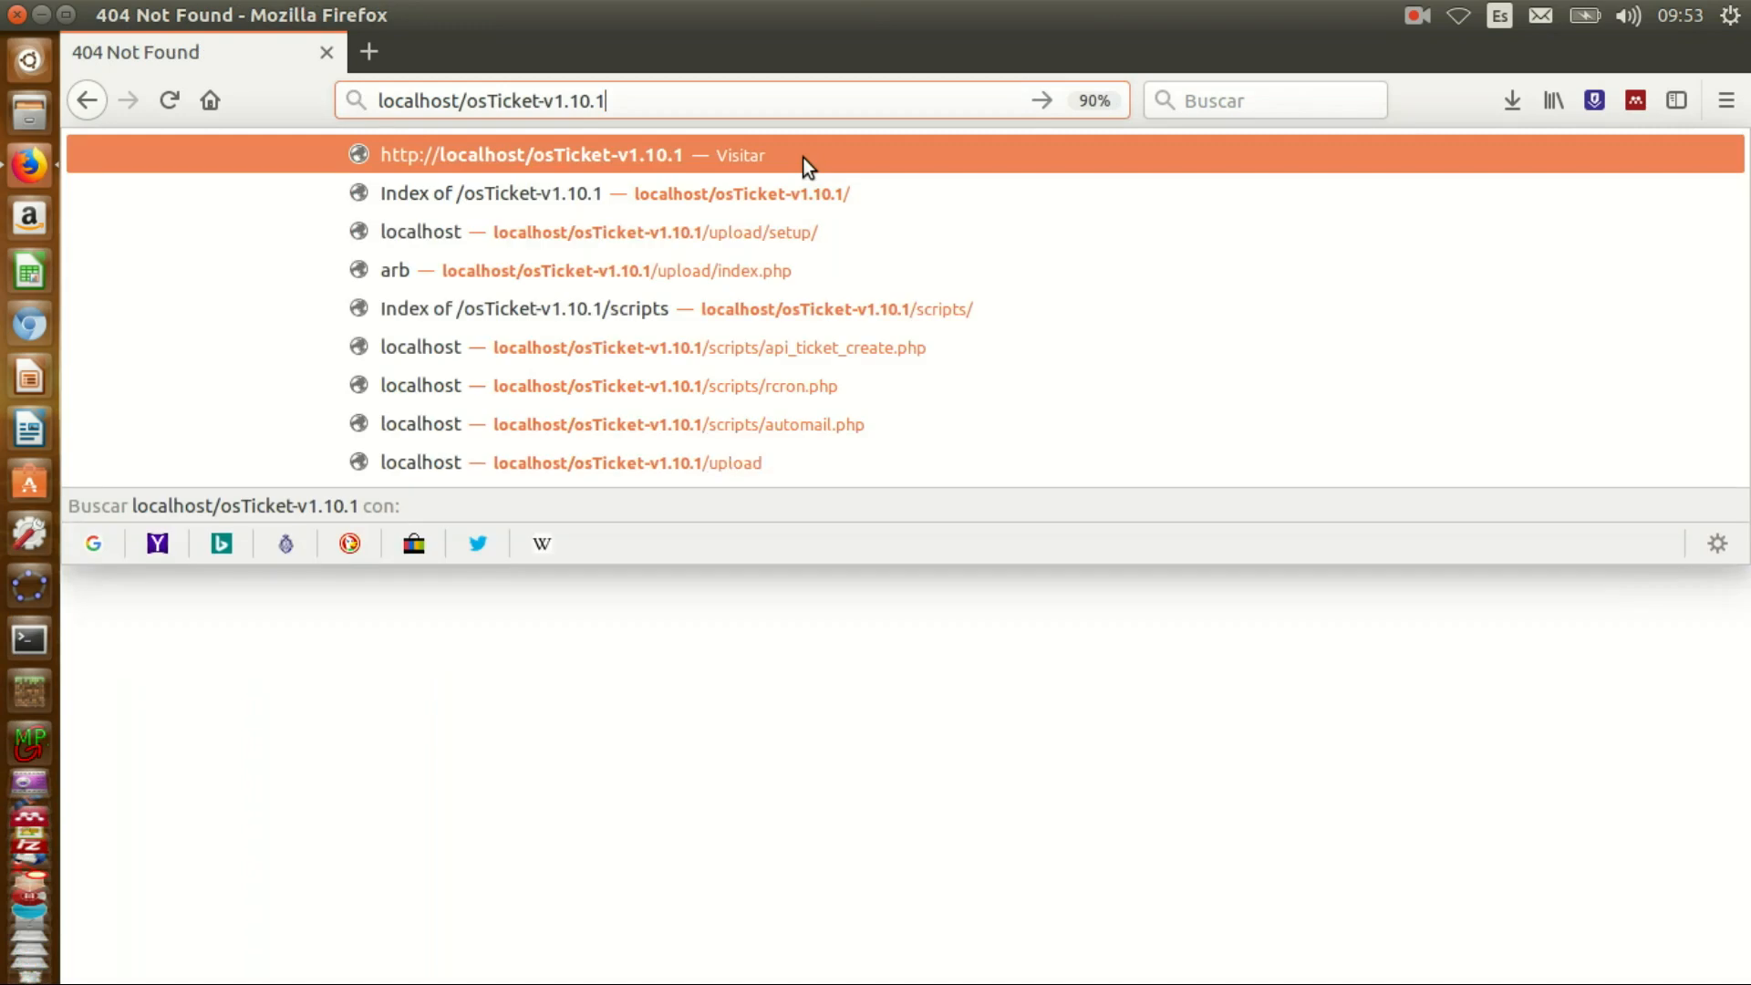
- Load localhost/osTicket-v1.10.1/upload/index.php and reload the Support Center home page
key("Down")
key("Down")
key("Down")
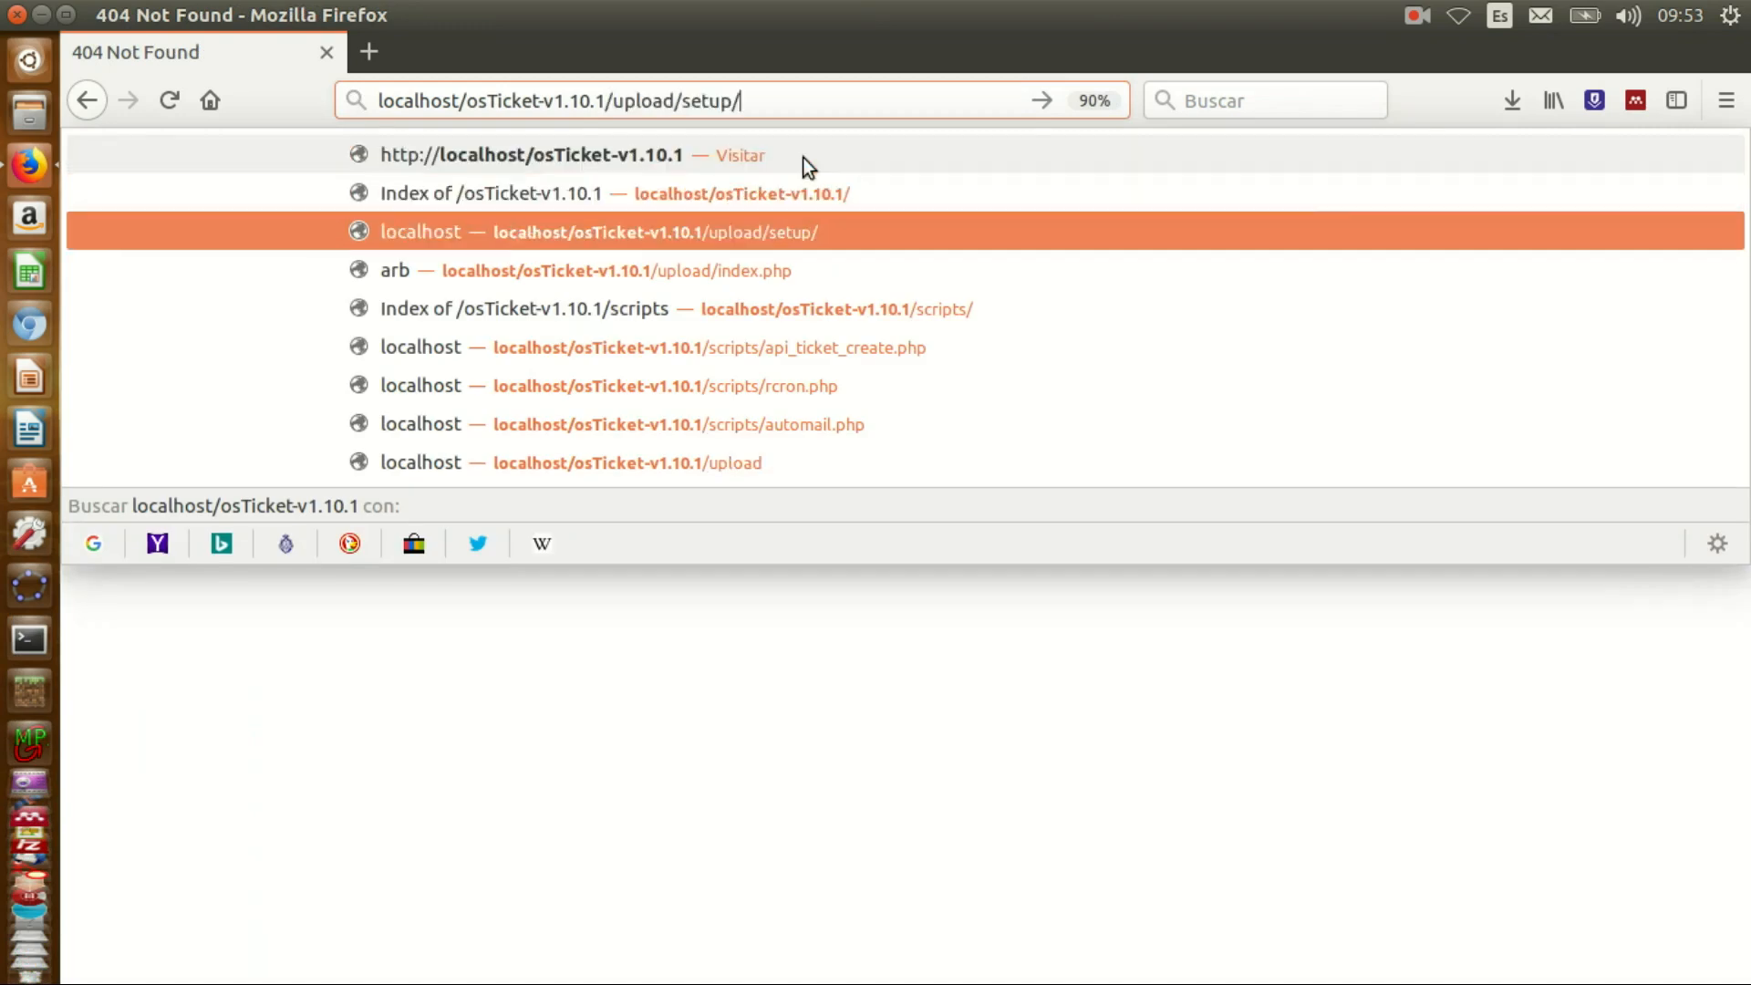
key("Return")
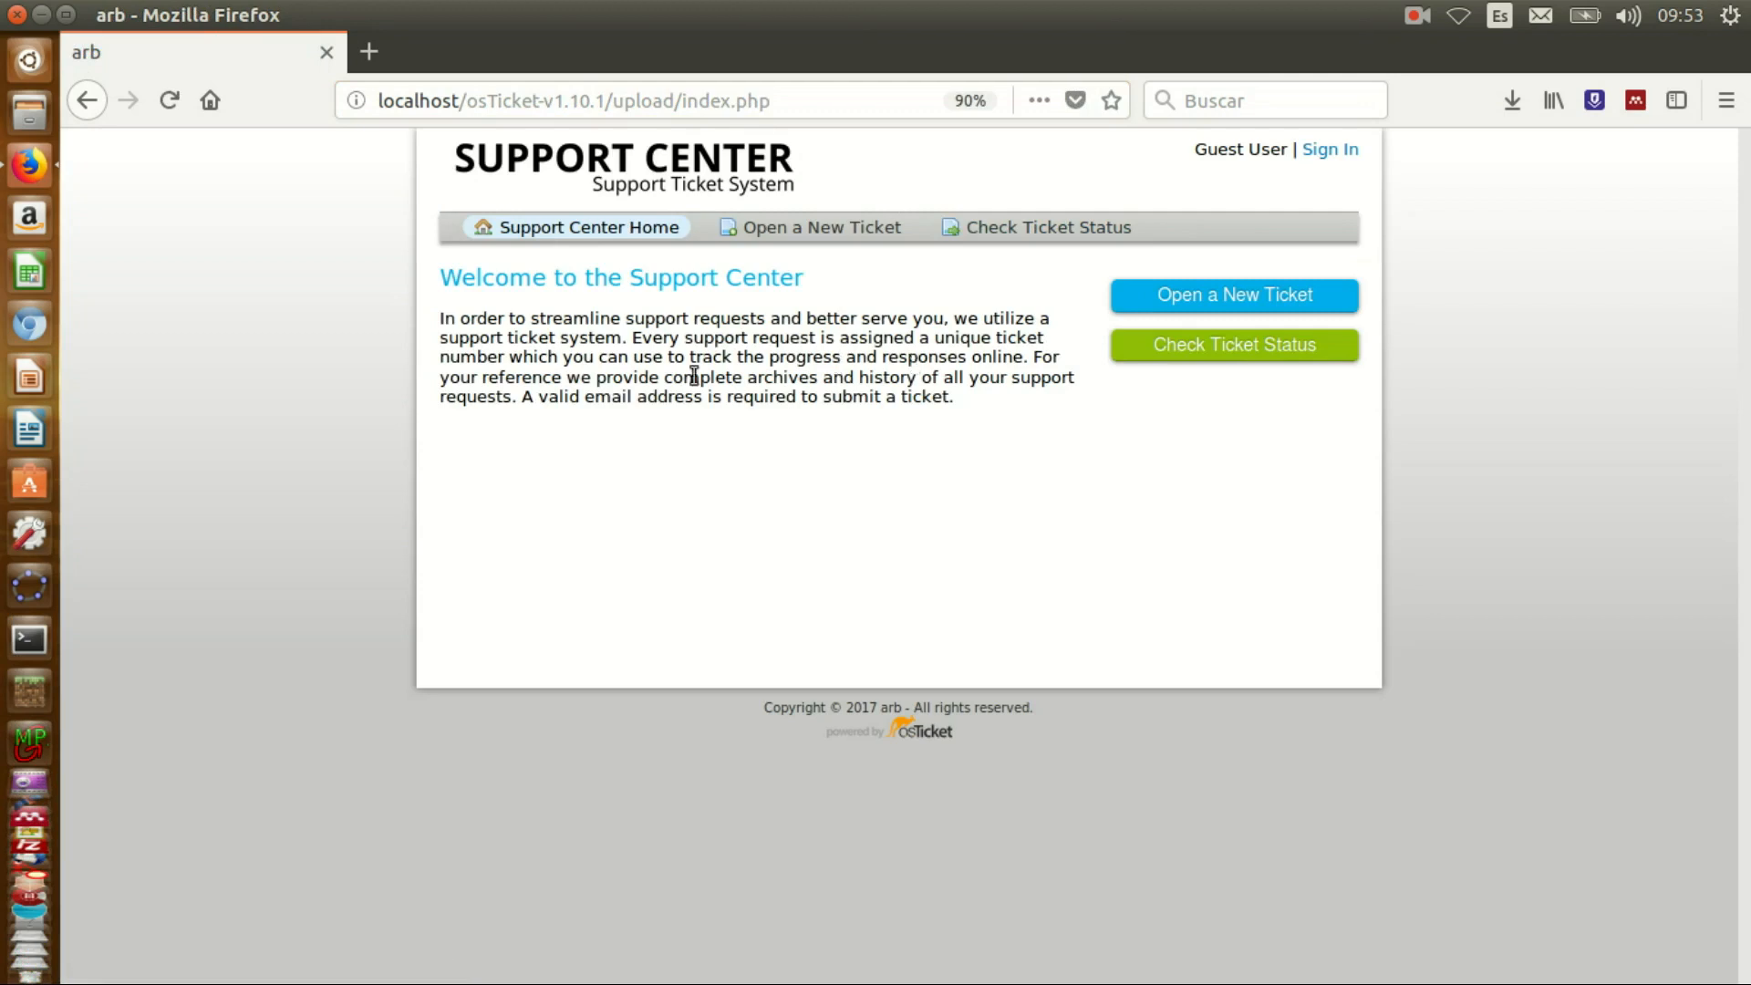
left_click(535, 226)
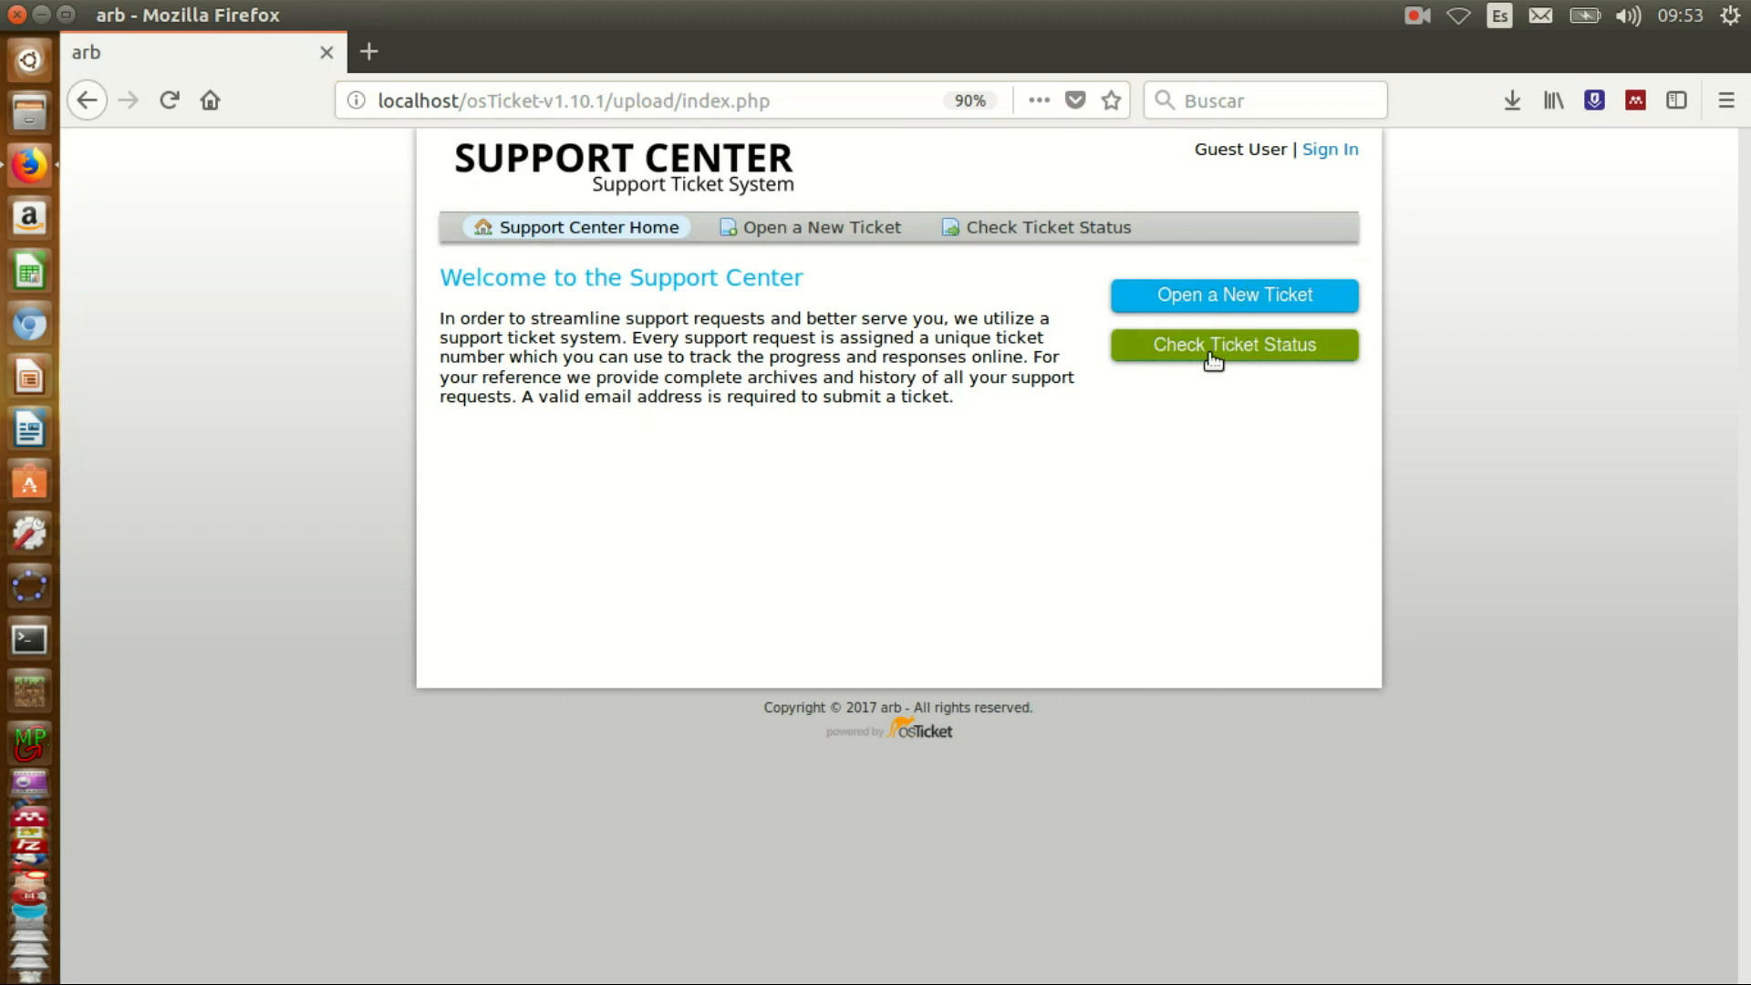
- Create a Report a Problem ticket 'stuck printer' with the customer's email, name and phone
left_click(815, 236)
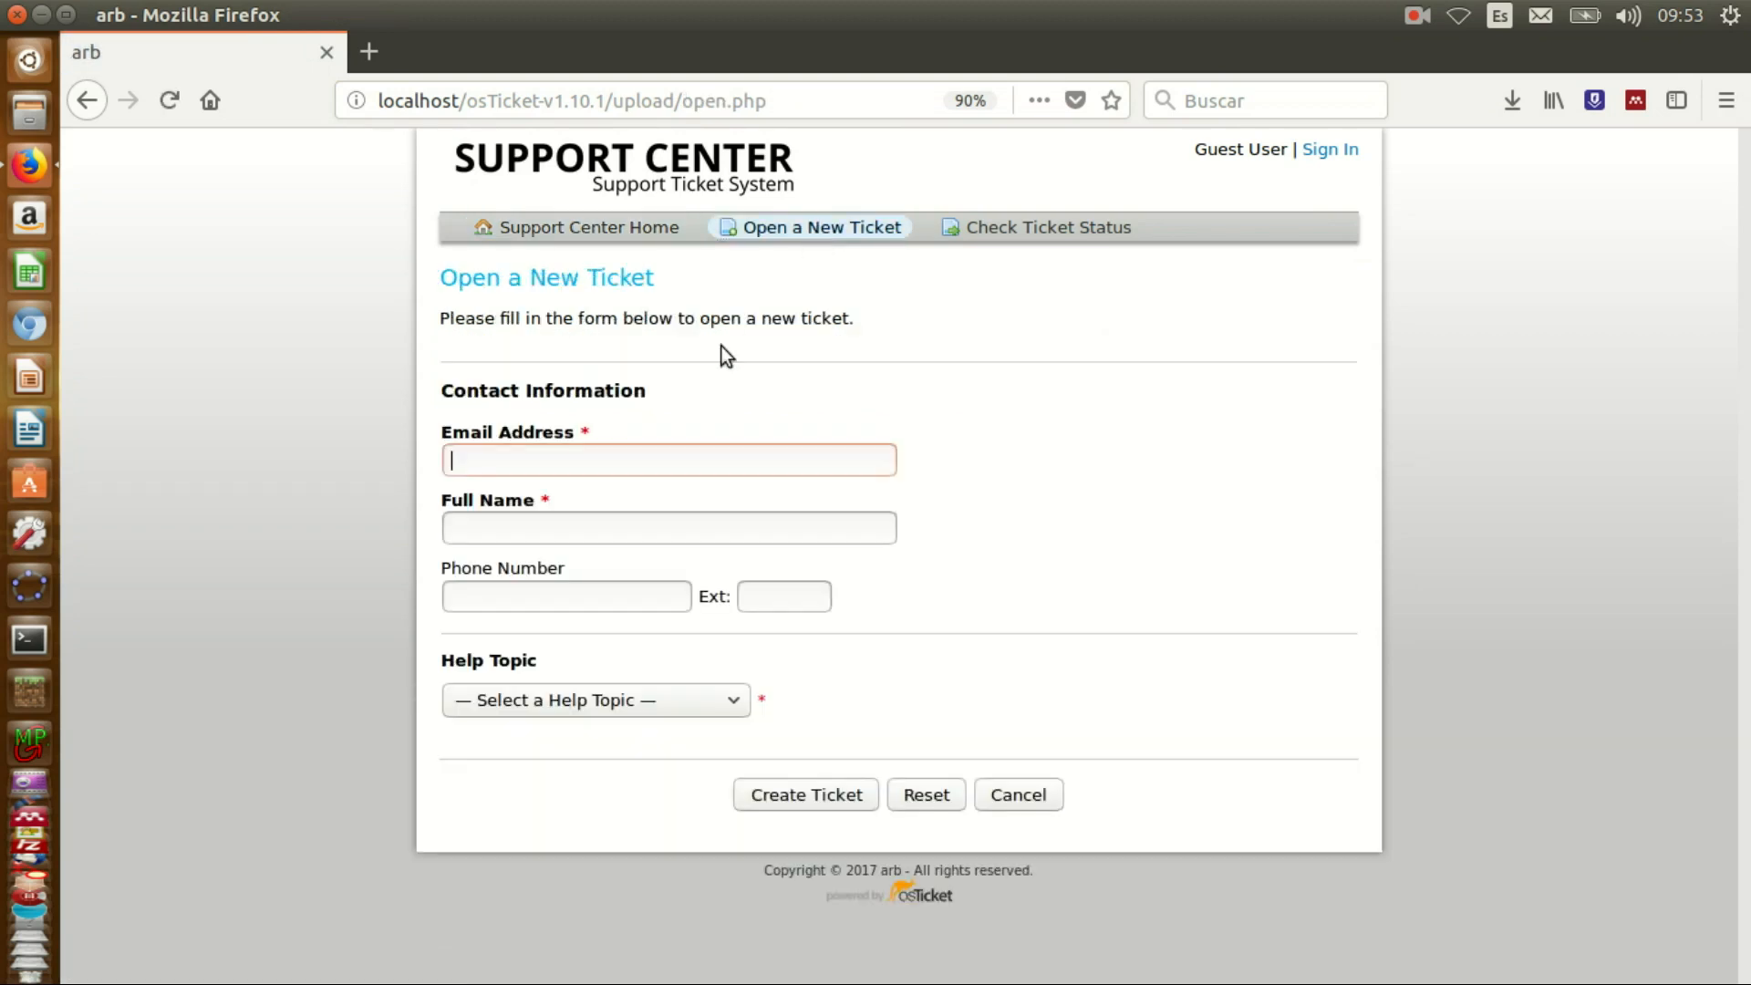
type("vick")
type("y")
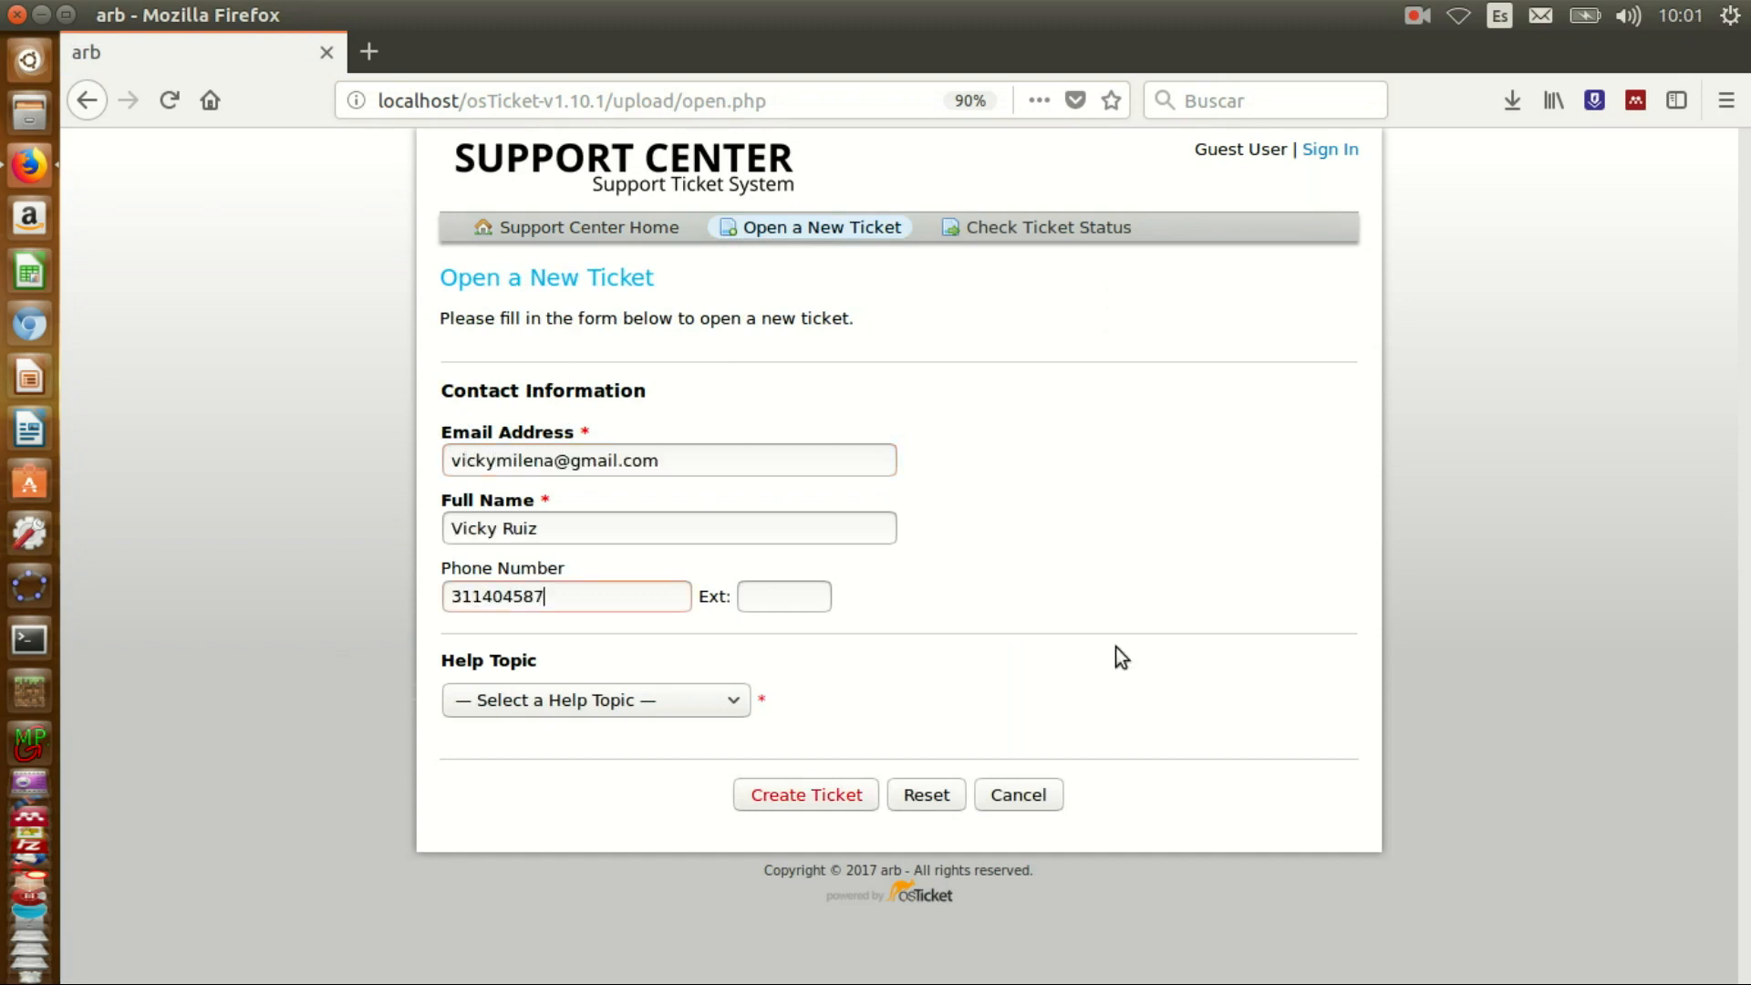
type("4045874")
left_click(609, 702)
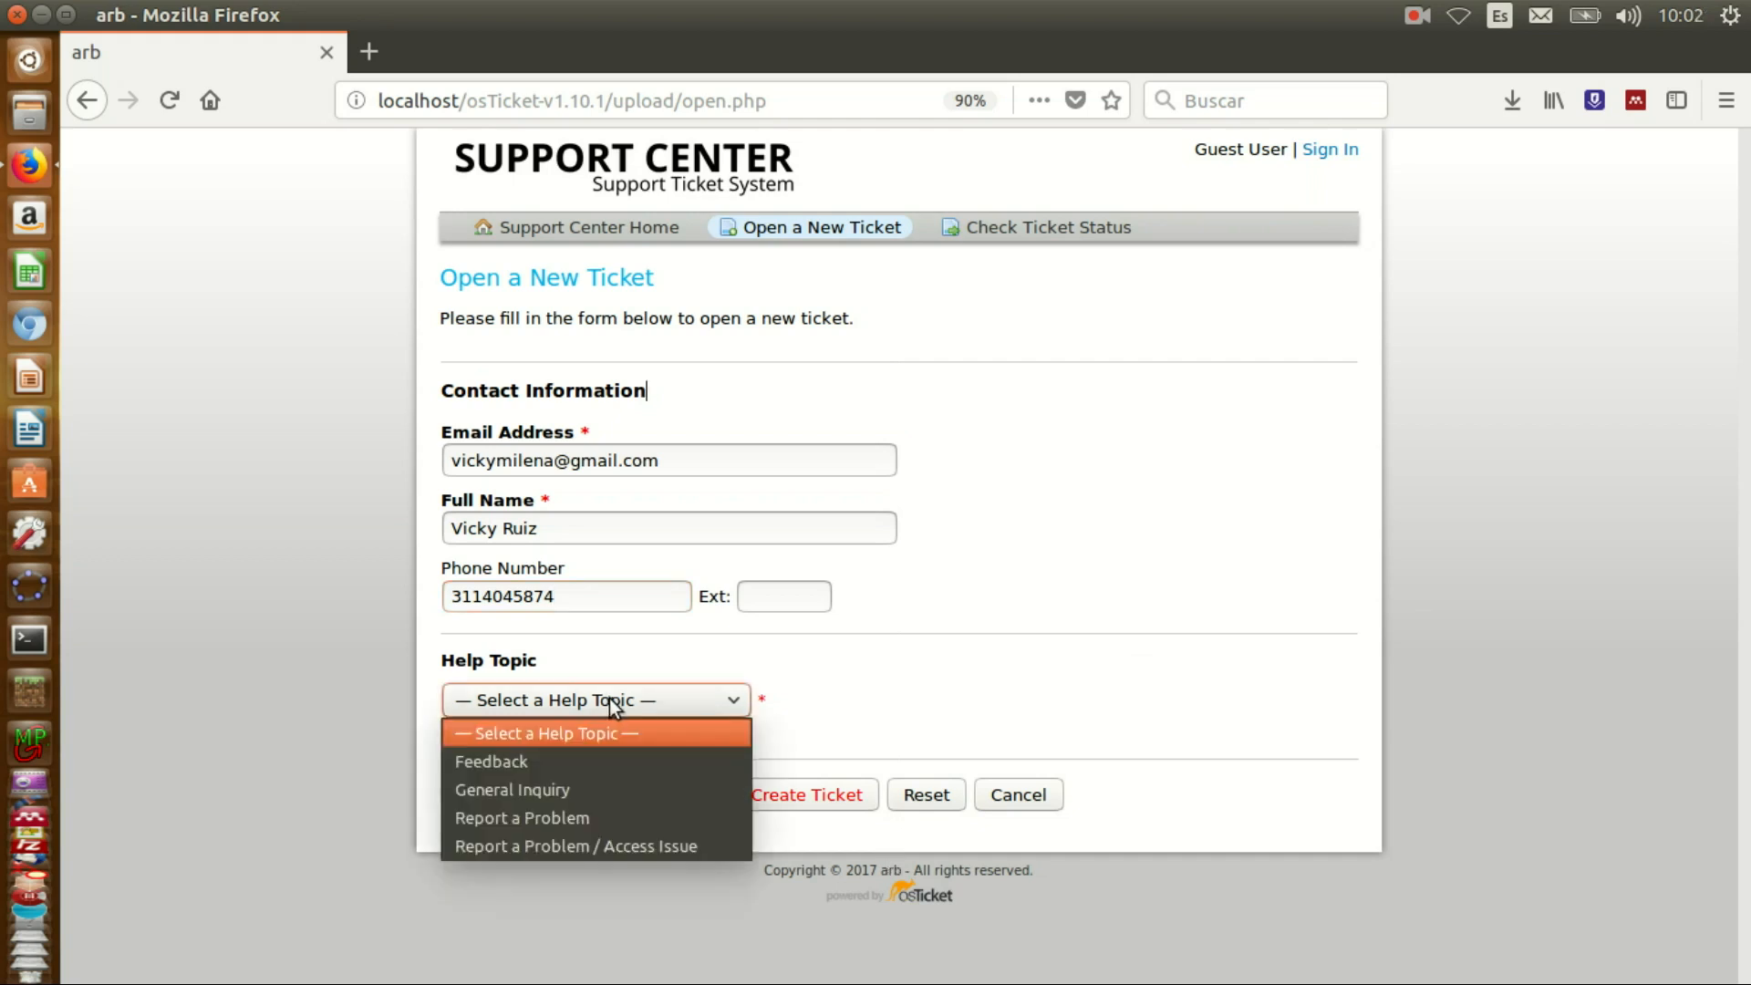
left_click(589, 817)
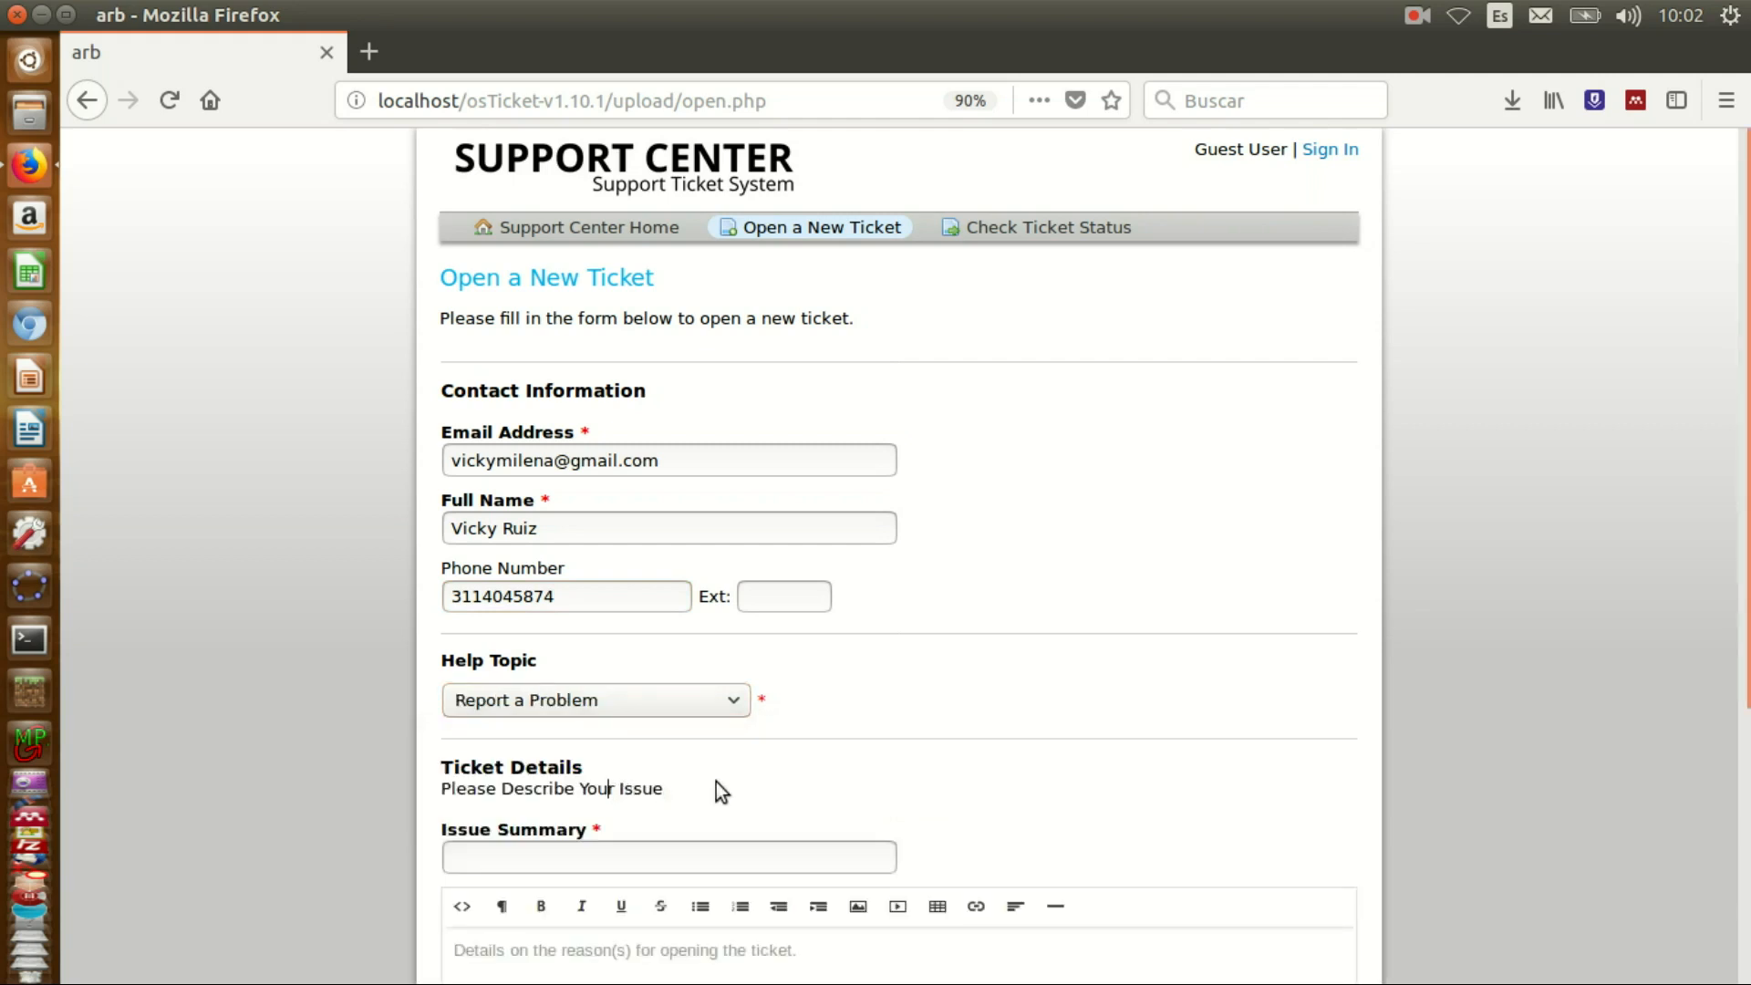
type("tuck")
type(" printer")
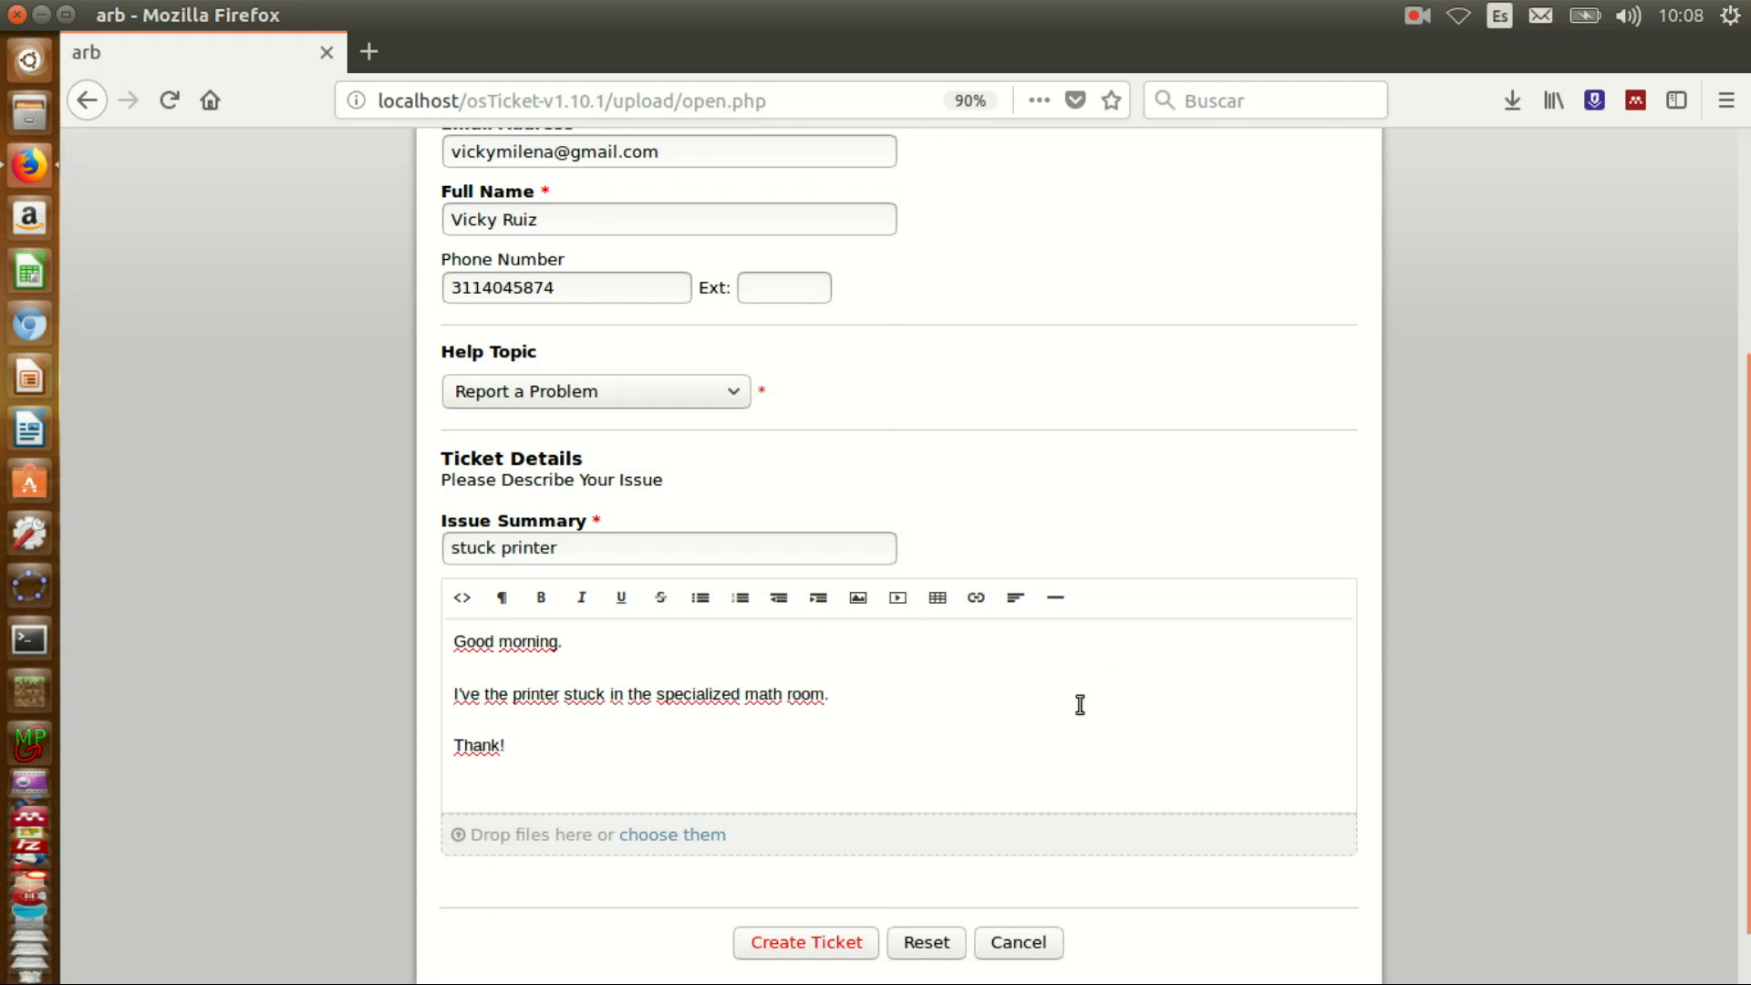
left_click(799, 944)
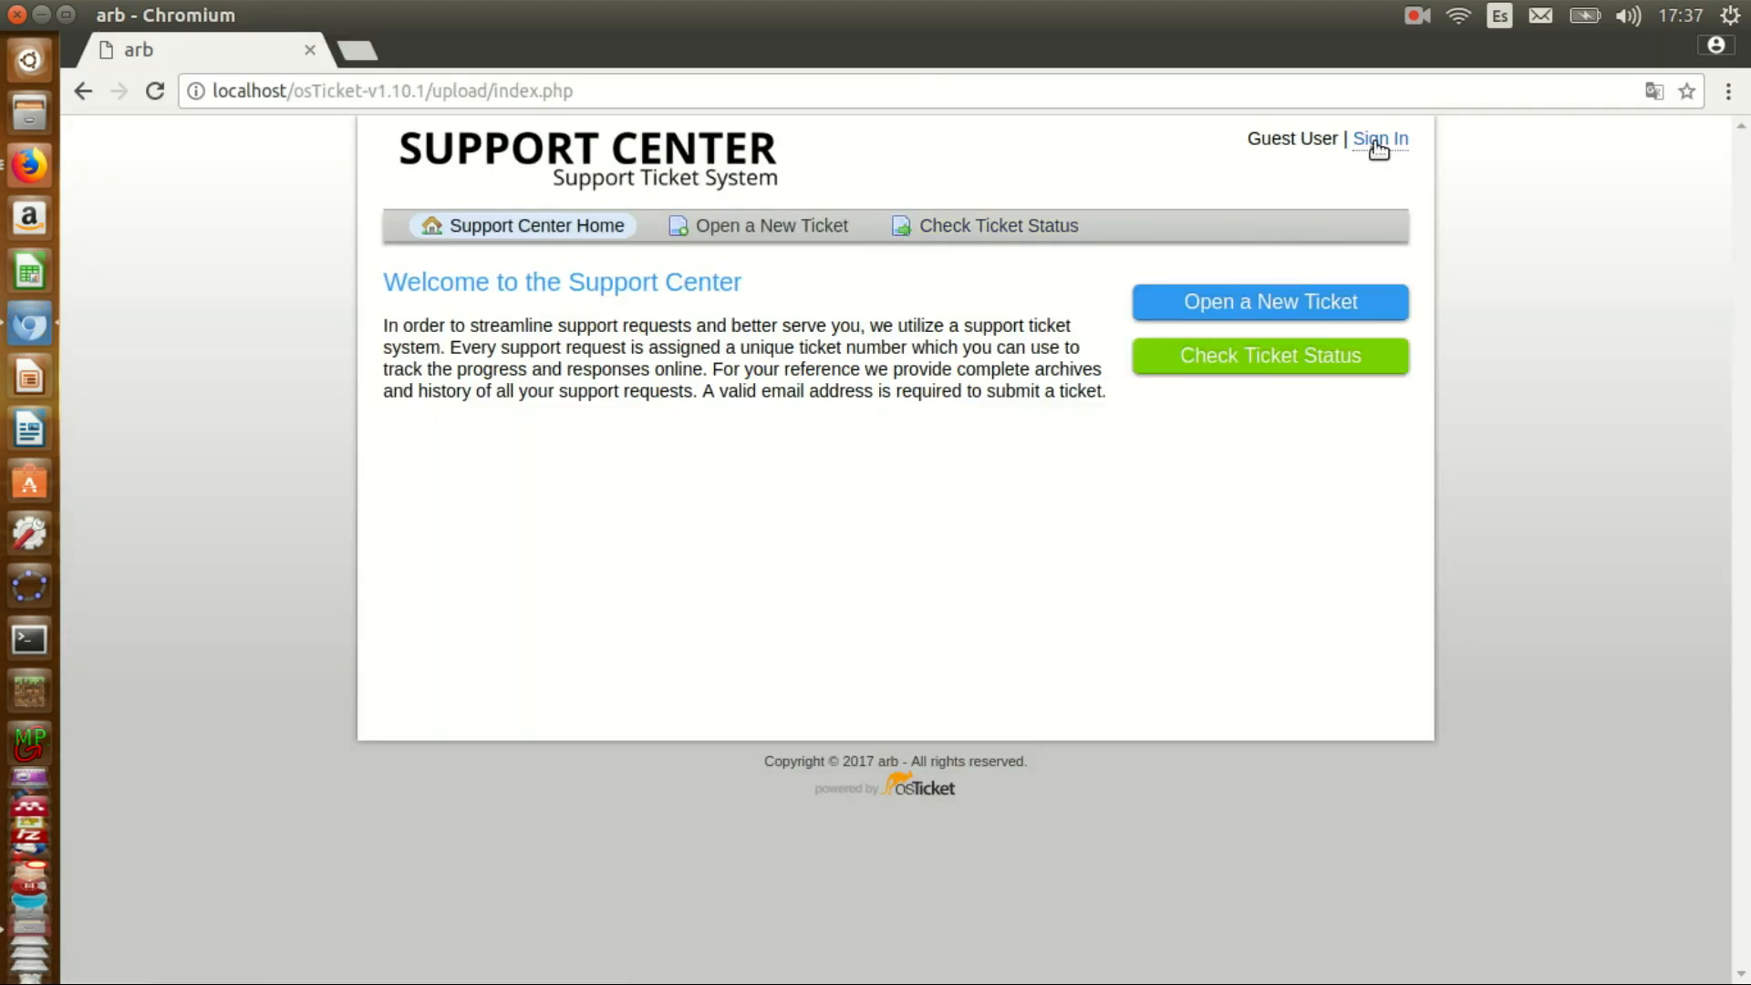
left_click(1377, 144)
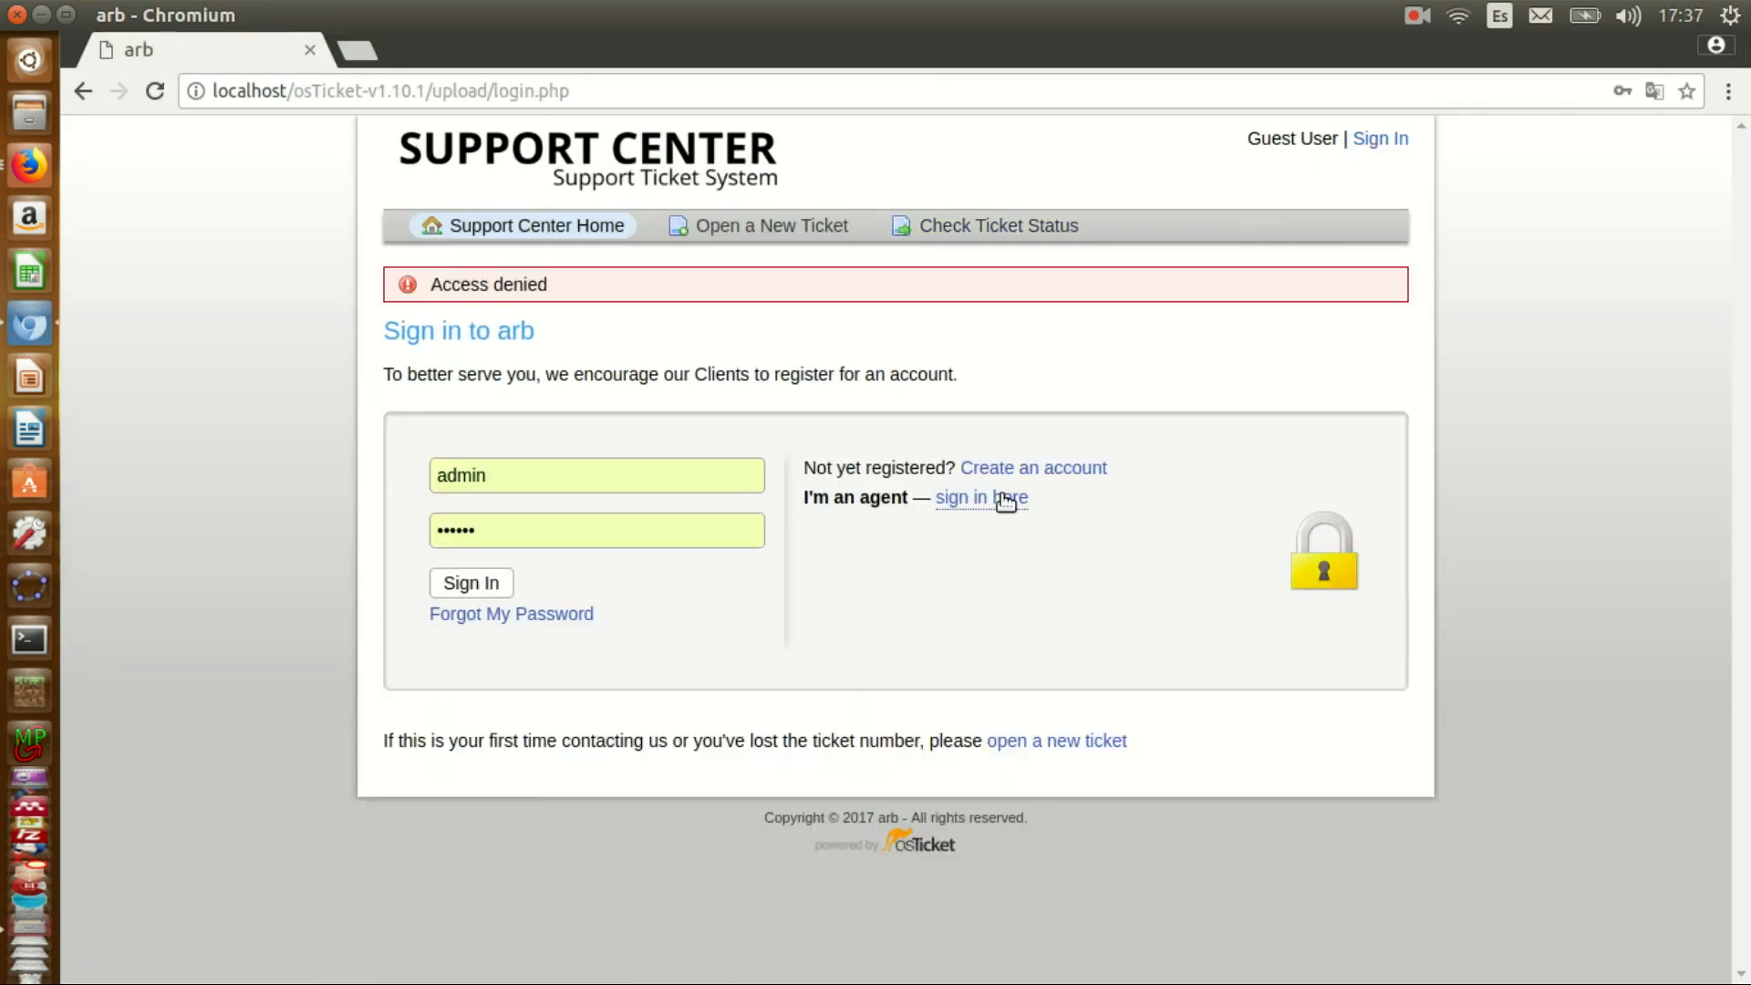
left_click(1003, 496)
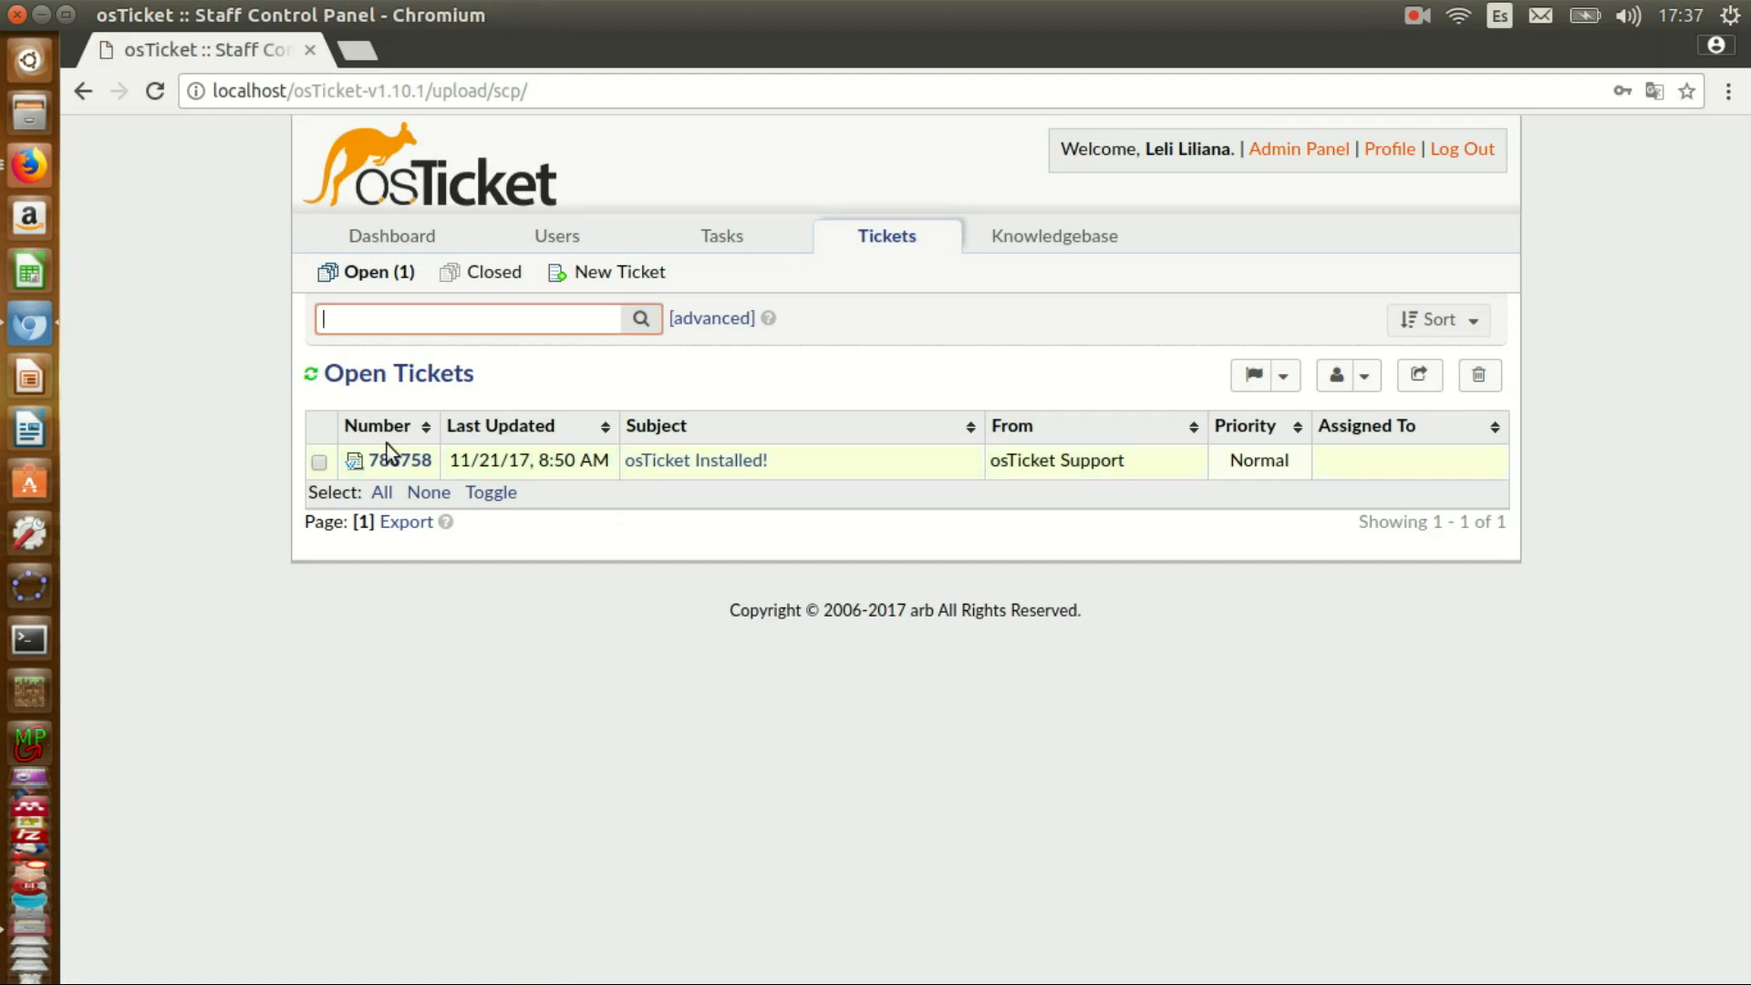
left_click(513, 320)
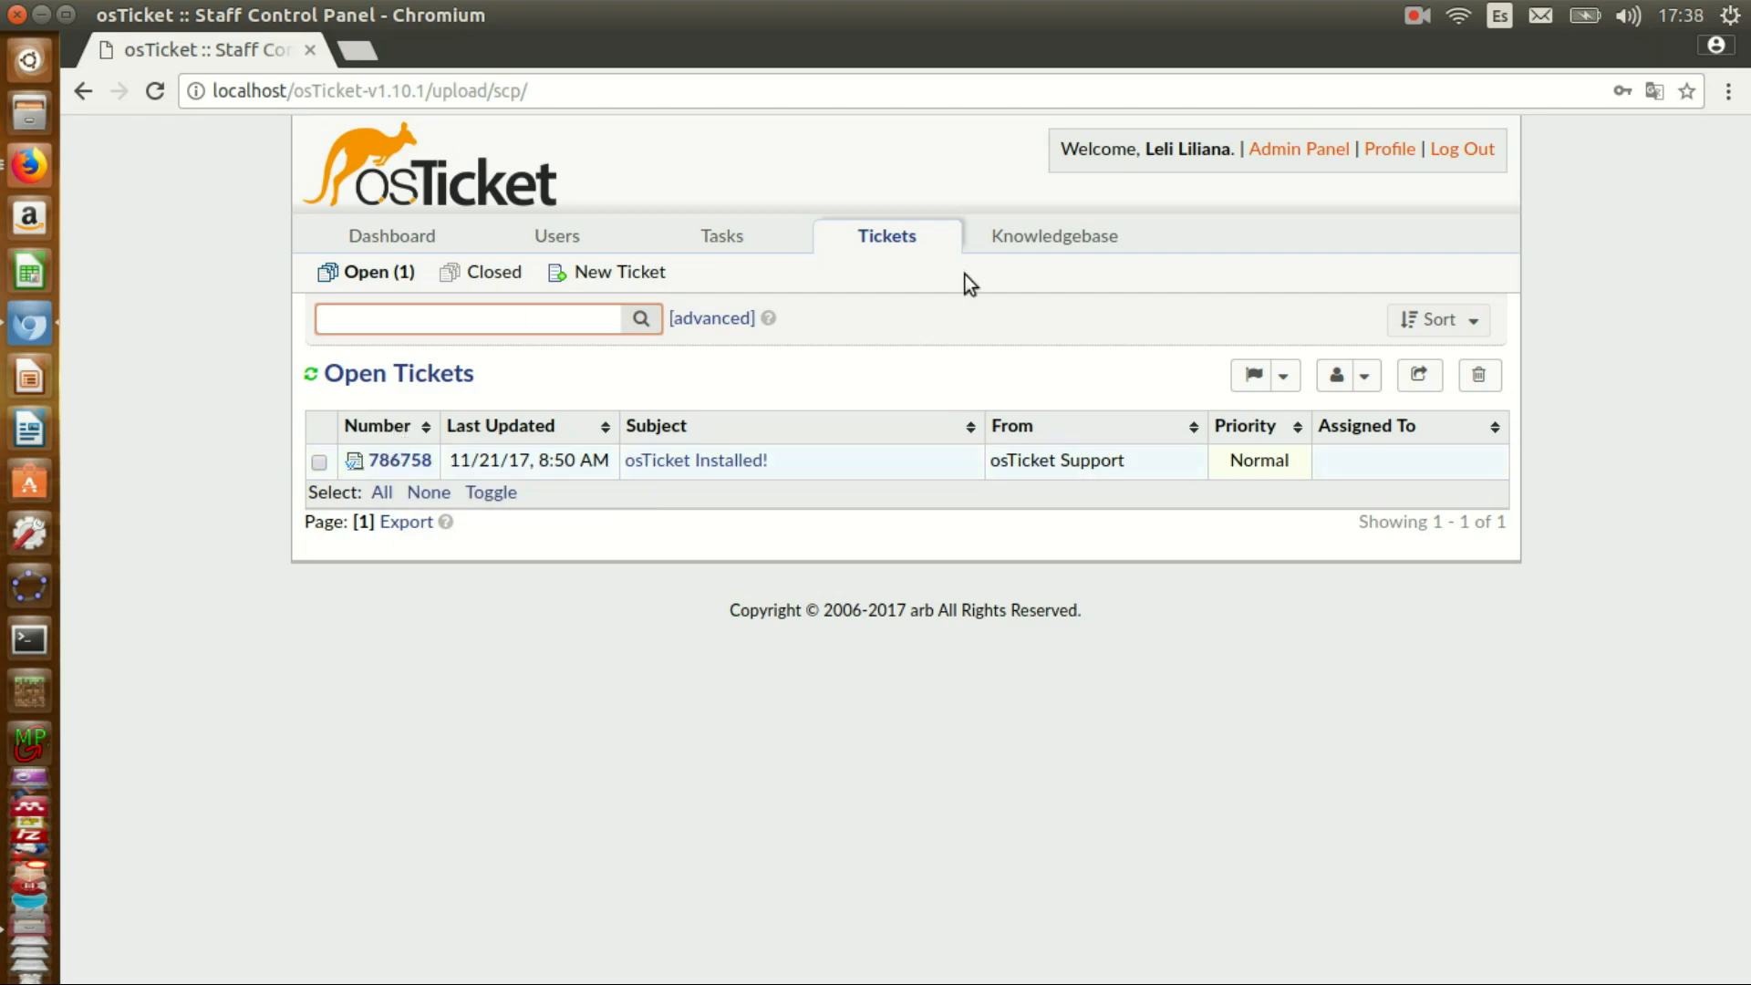
left_click(404, 465)
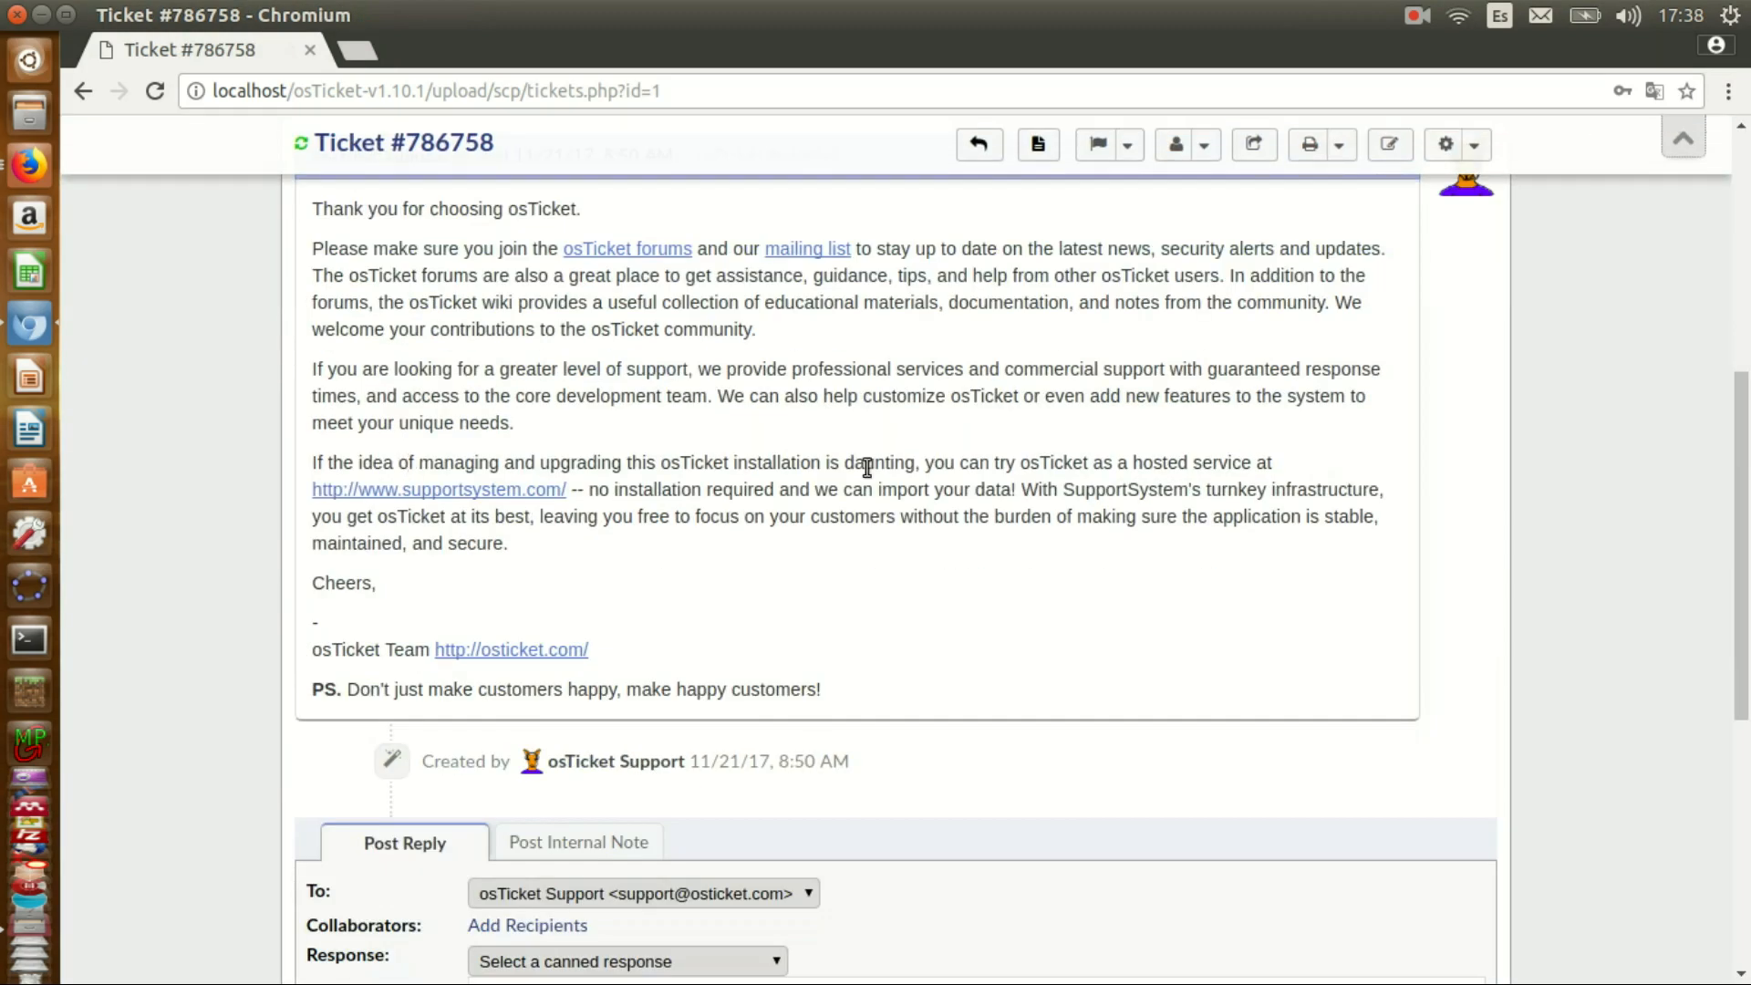
scroll(866, 467, "up", 7)
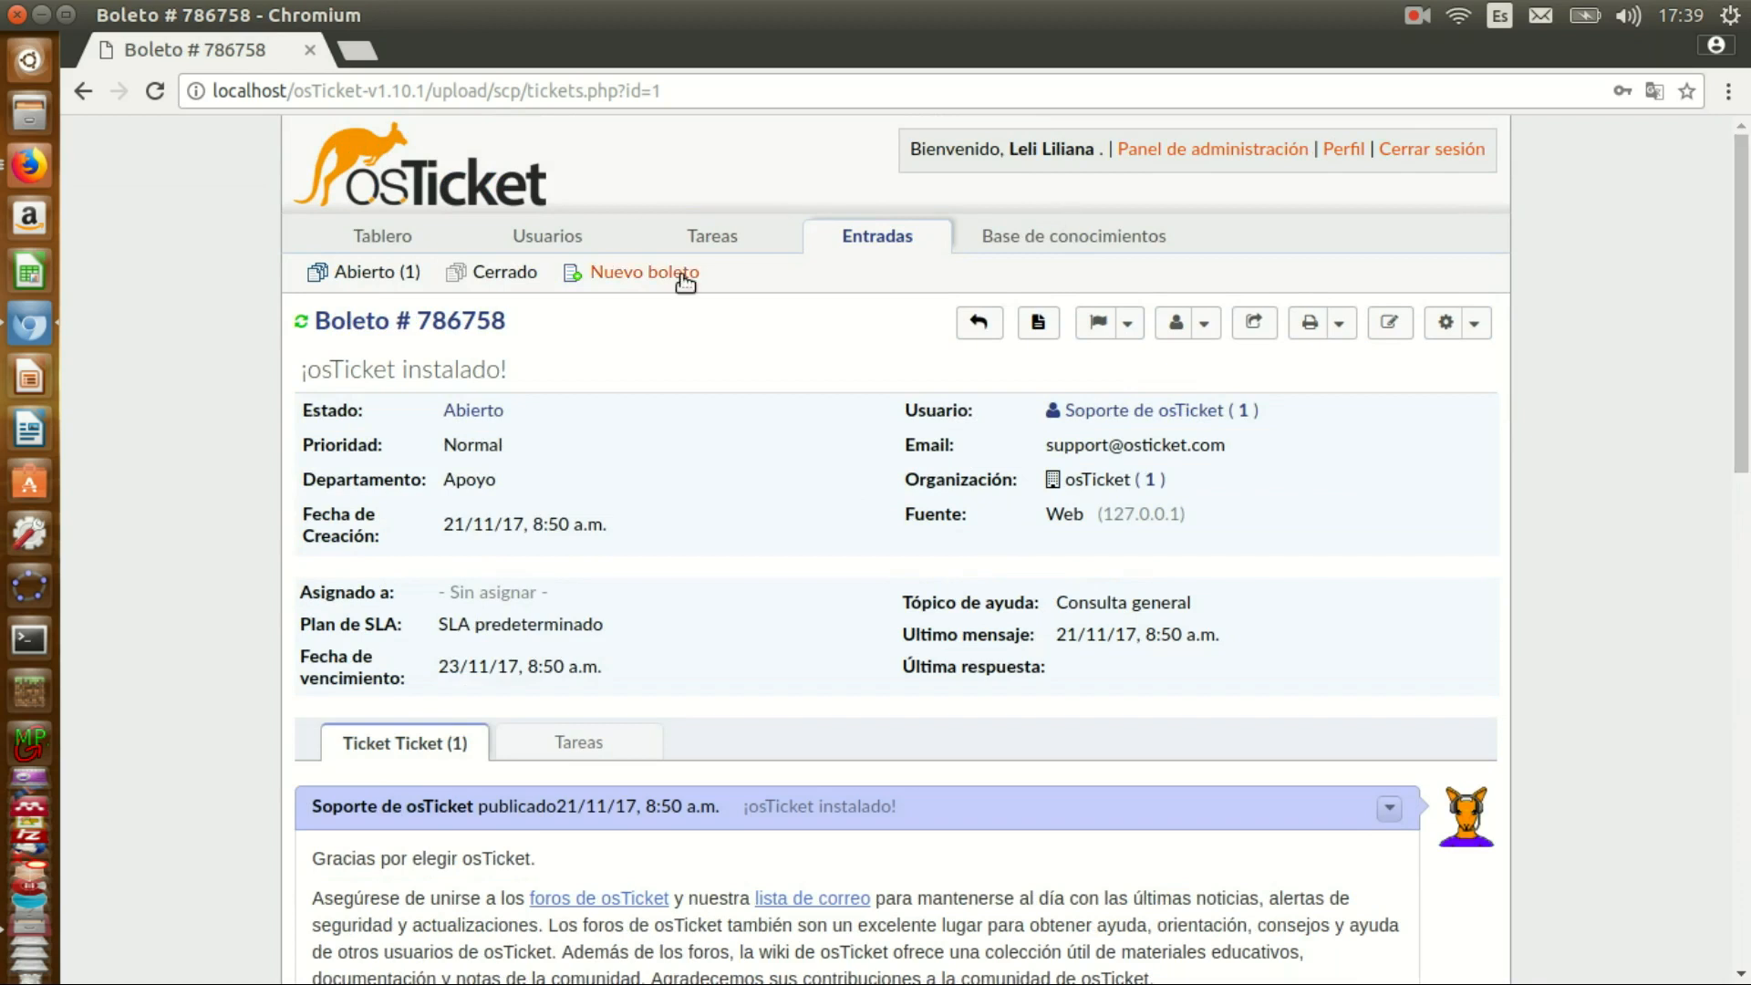
- Open the staff Dashboard and browse the Agent Directory
mouse_move(380, 235)
left_click(377, 276)
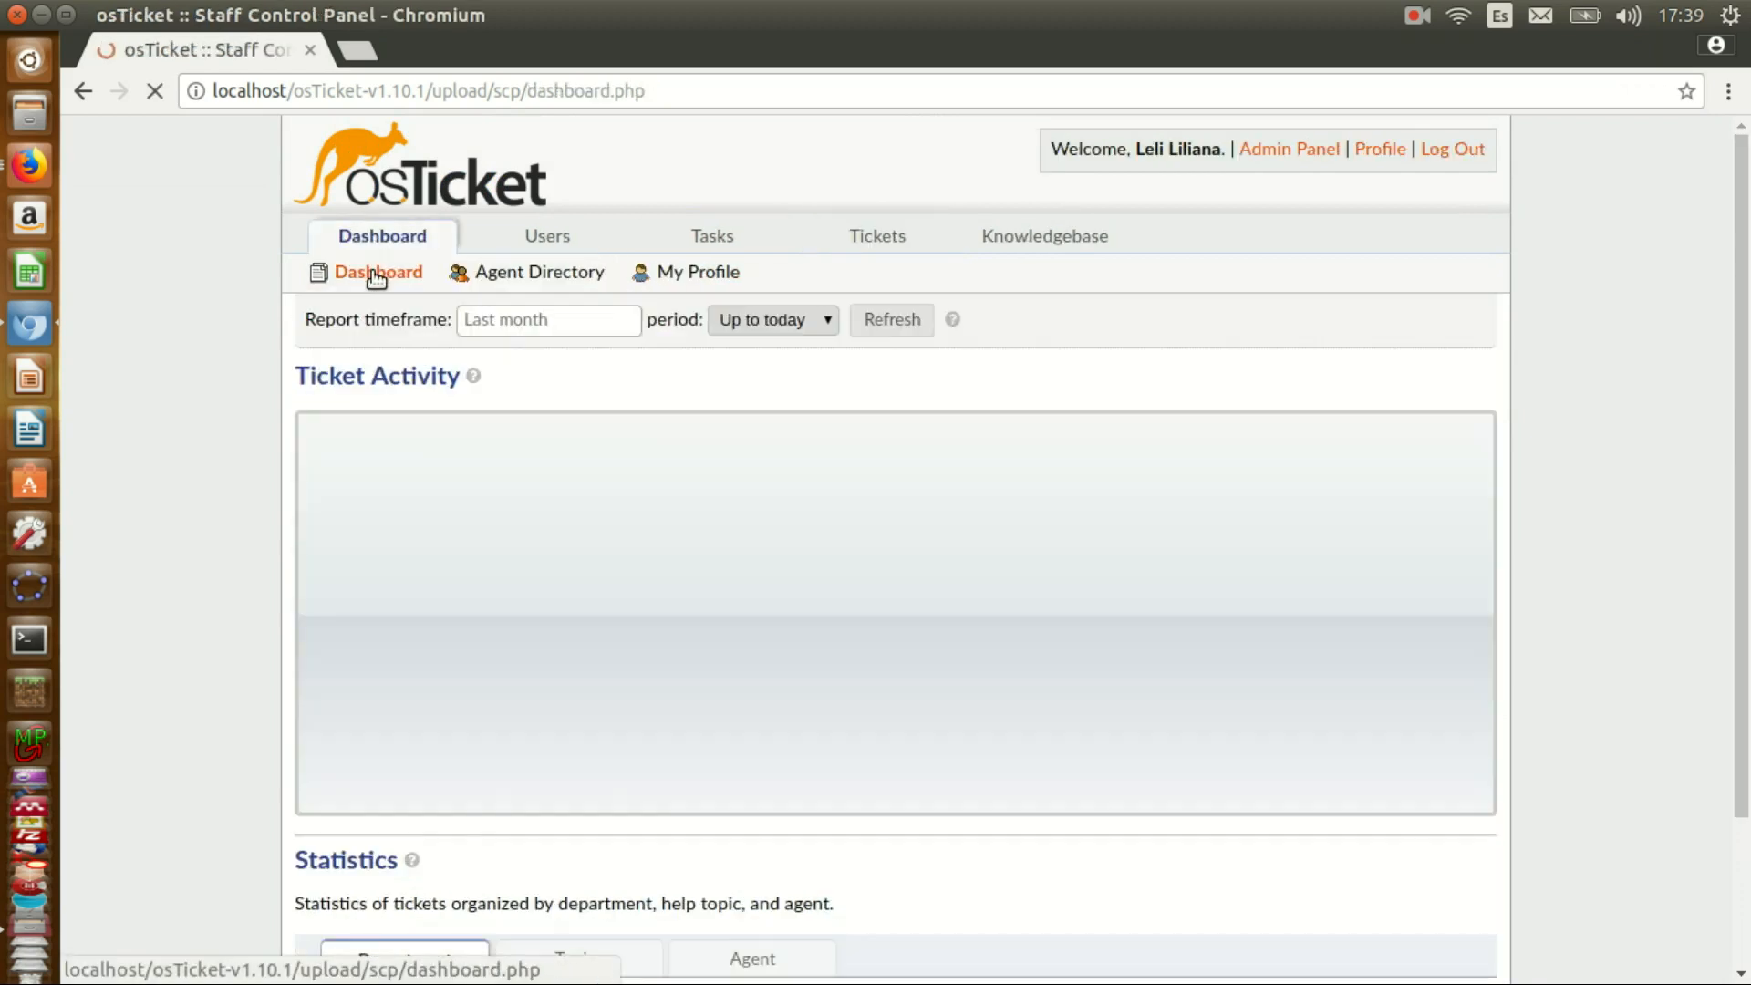
left_click(467, 272)
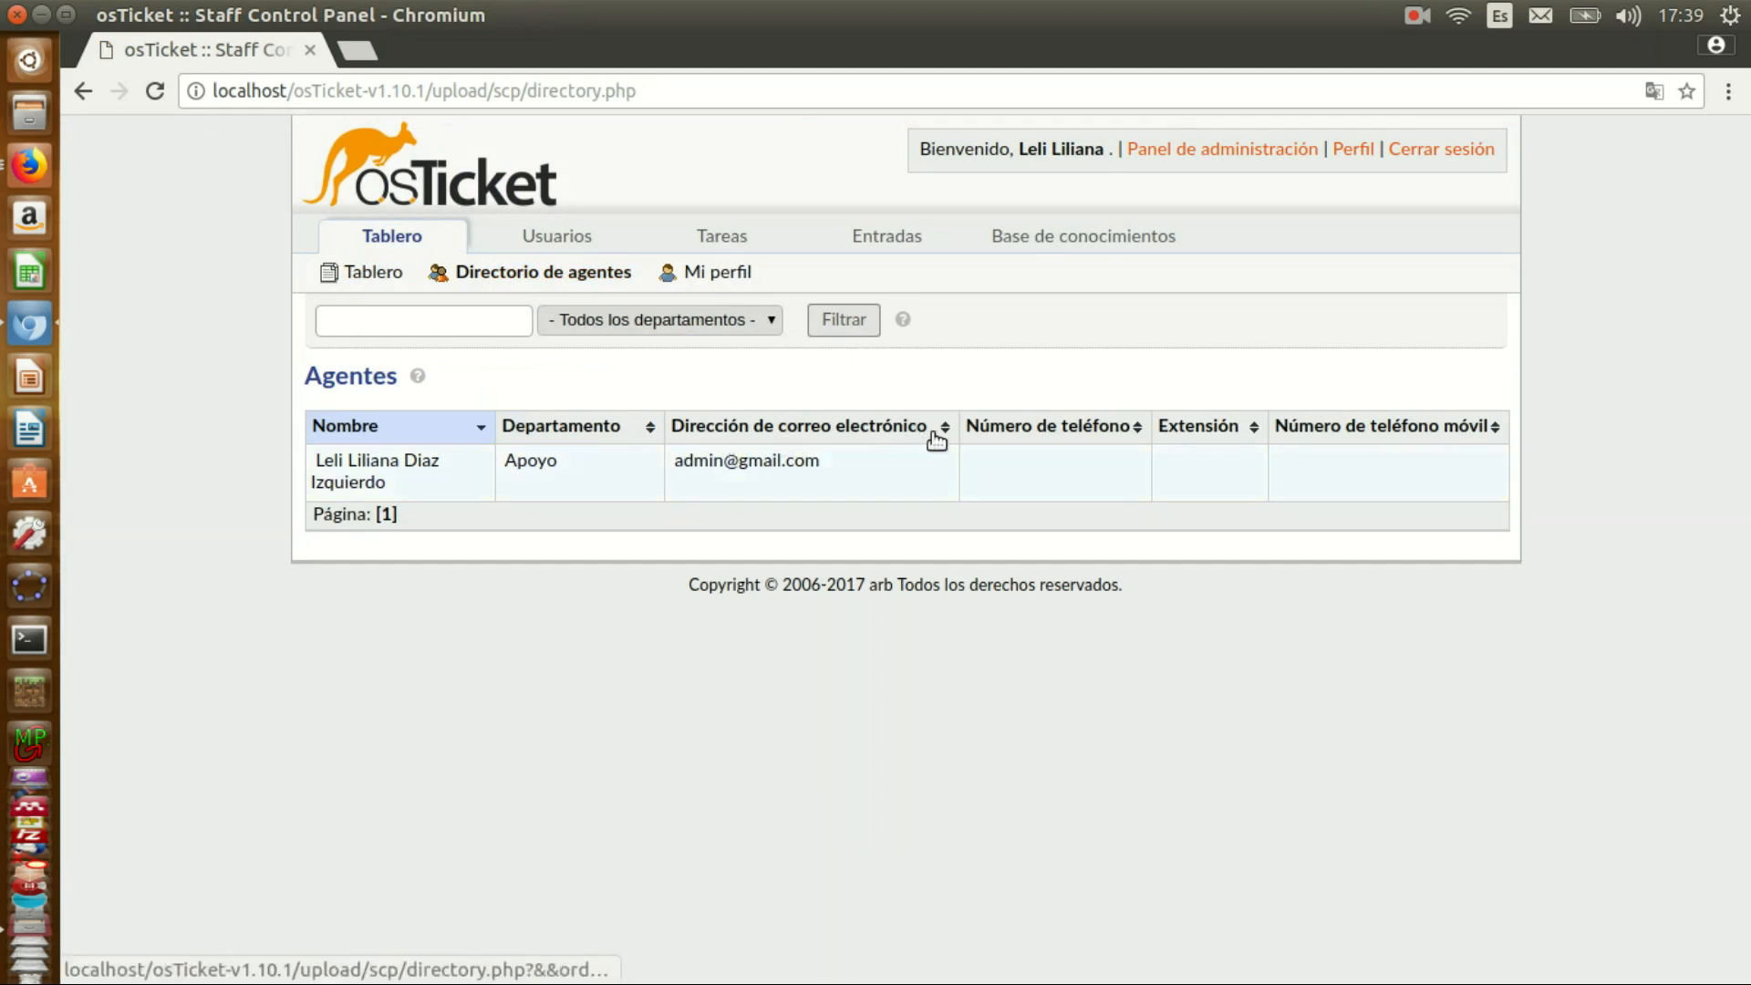
left_click(744, 463)
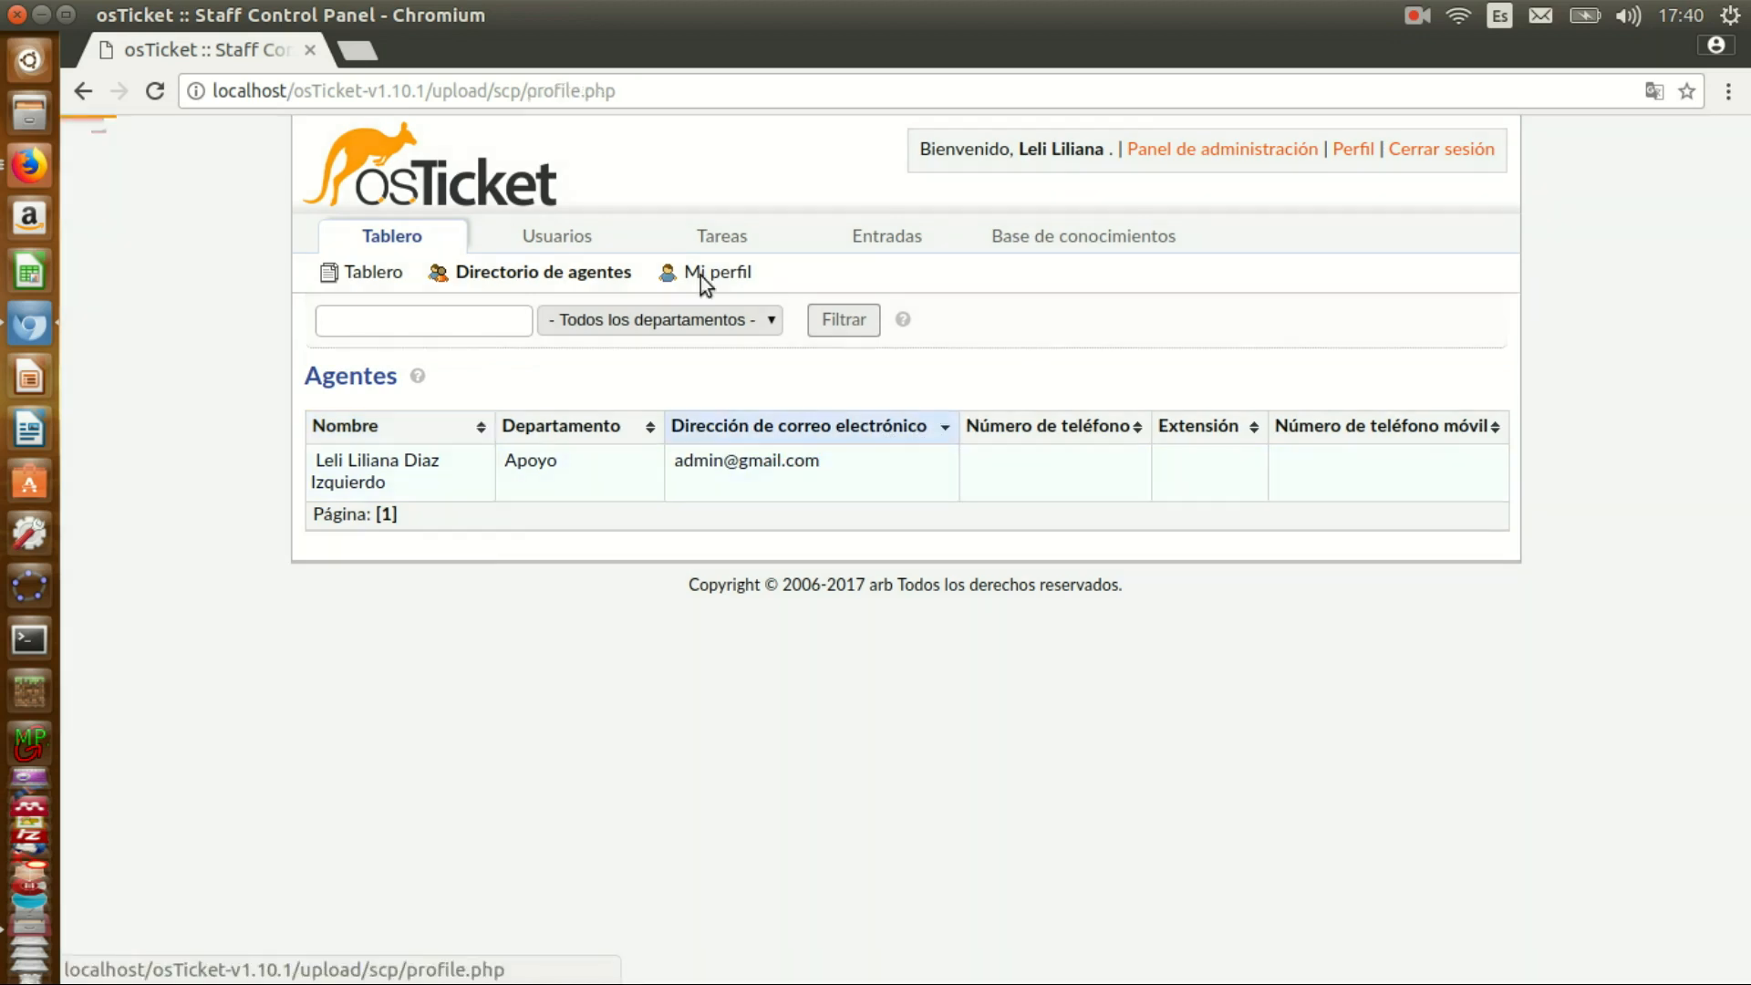
- Replace the mail domain in your profile's email address and save the changes
left_click(702, 274)
left_click_drag(786, 549, 825, 548)
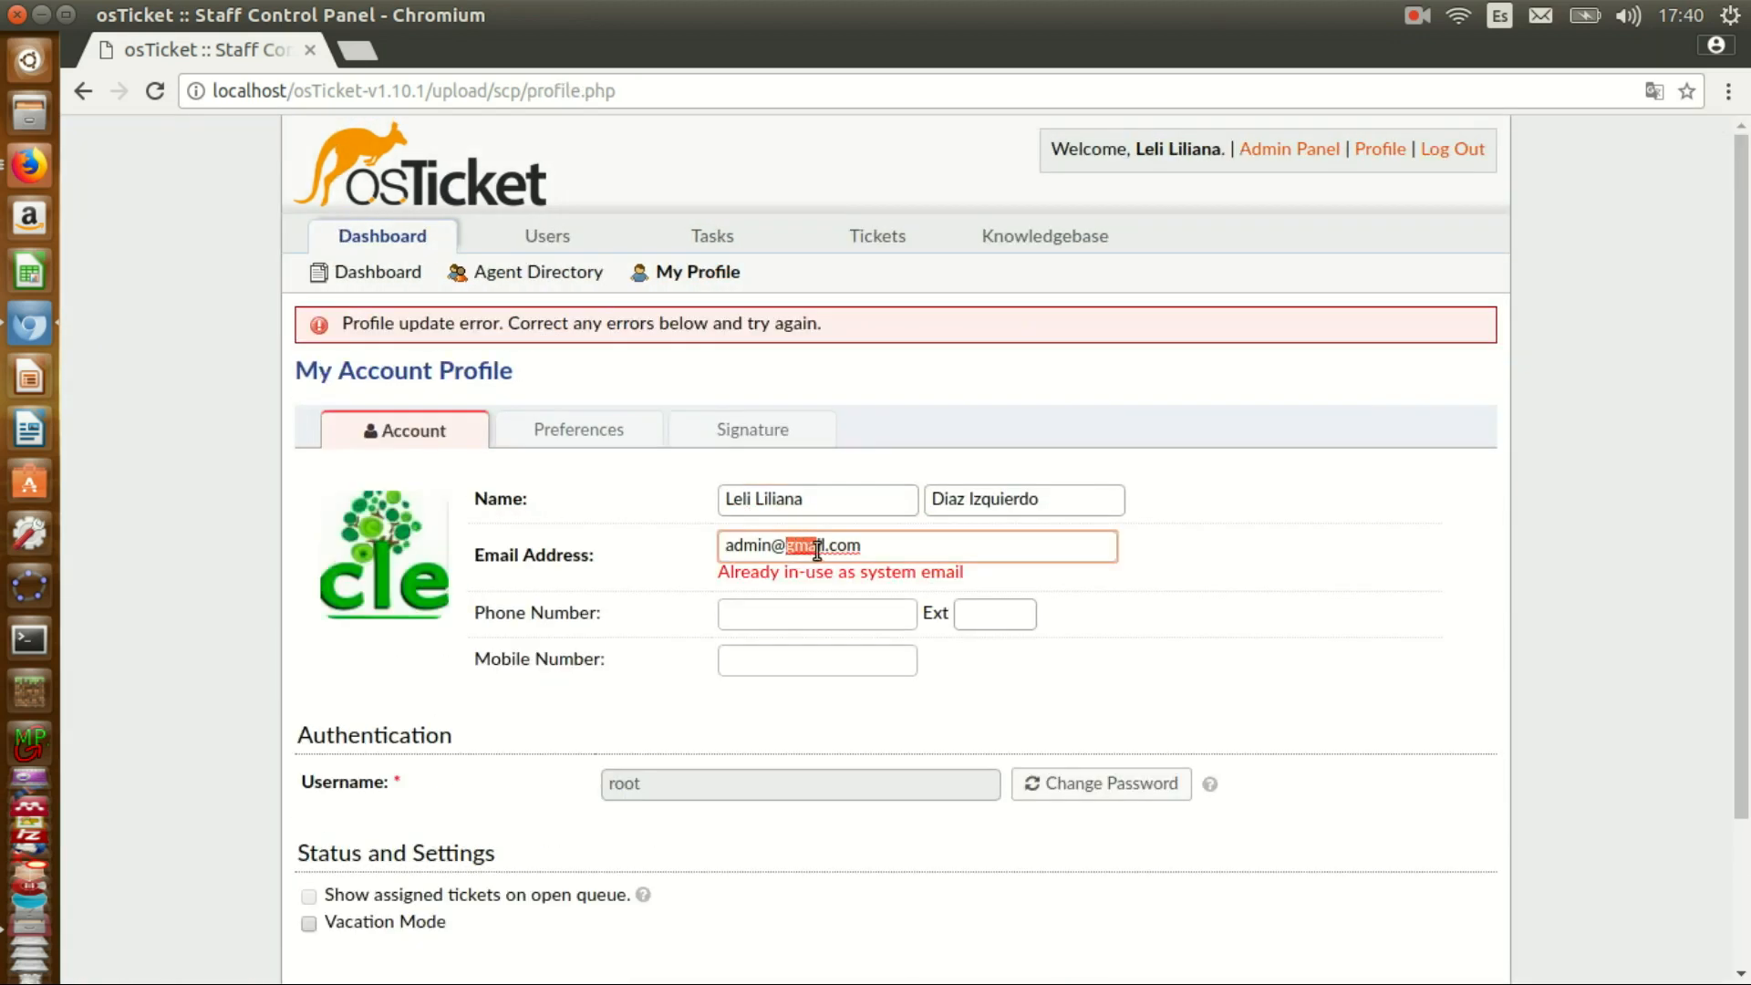
type("reducle")
scroll(867, 634, "down", 3)
left_click(821, 825)
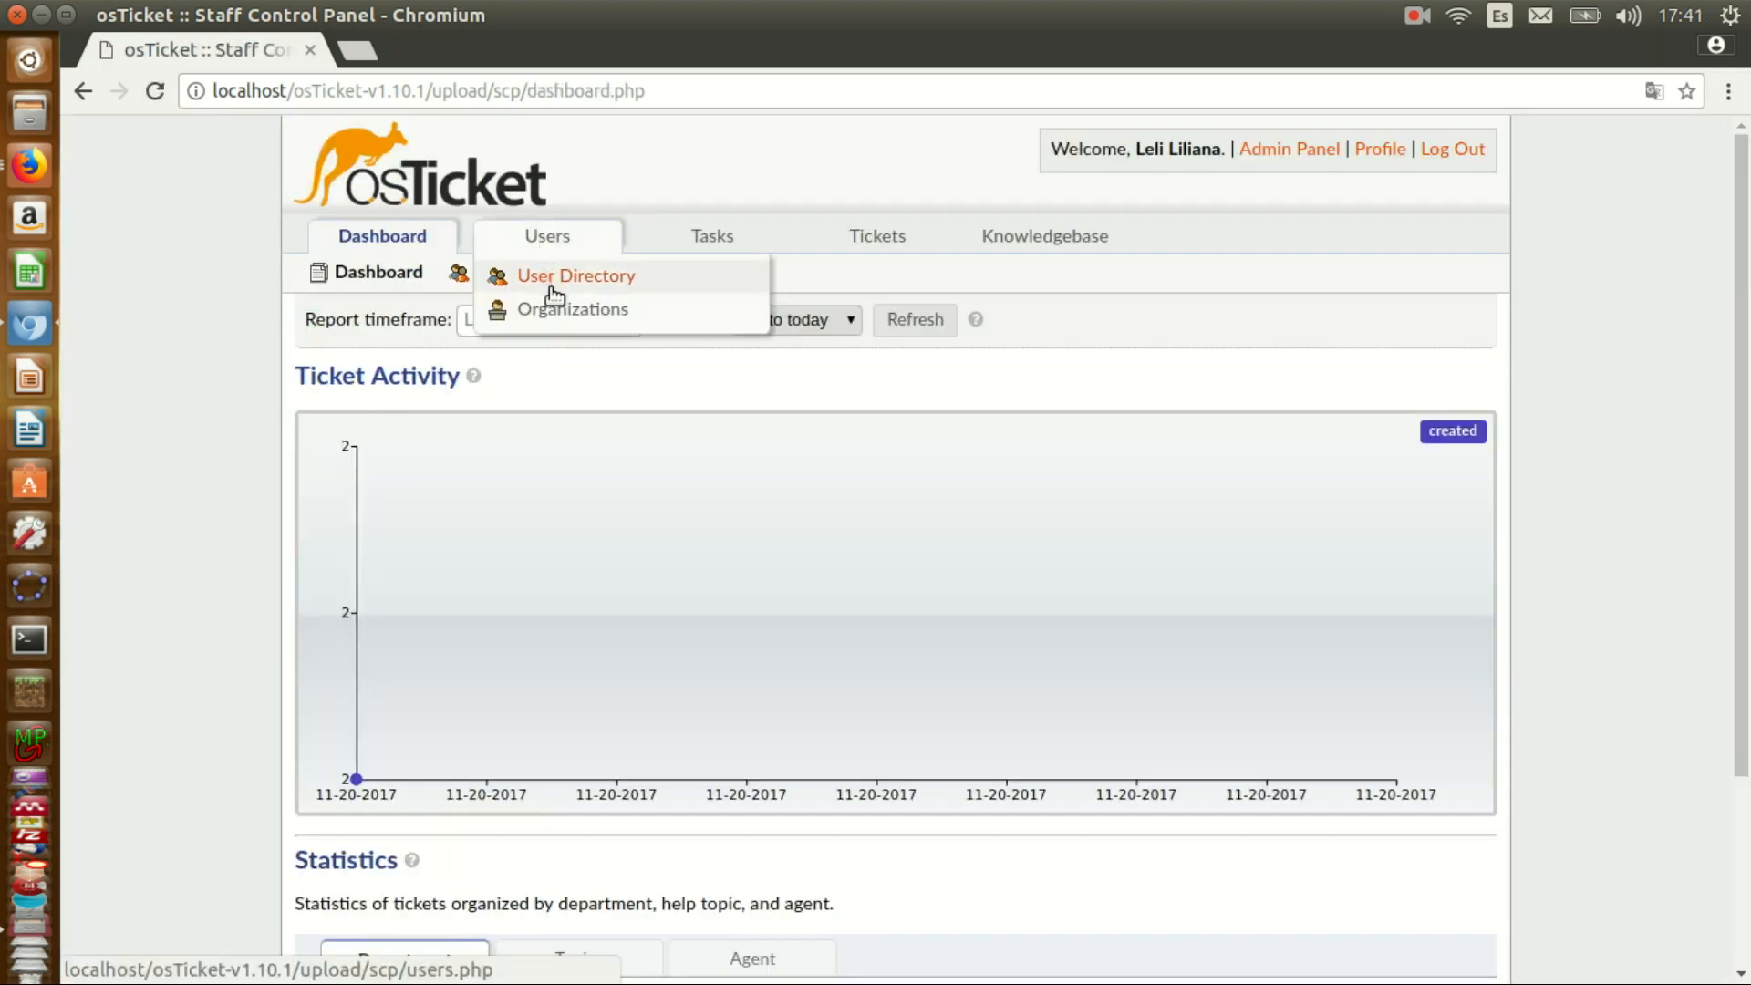
- Create the organization 'IE ARB' from the second user's page and link it to that guest user
left_click(552, 279)
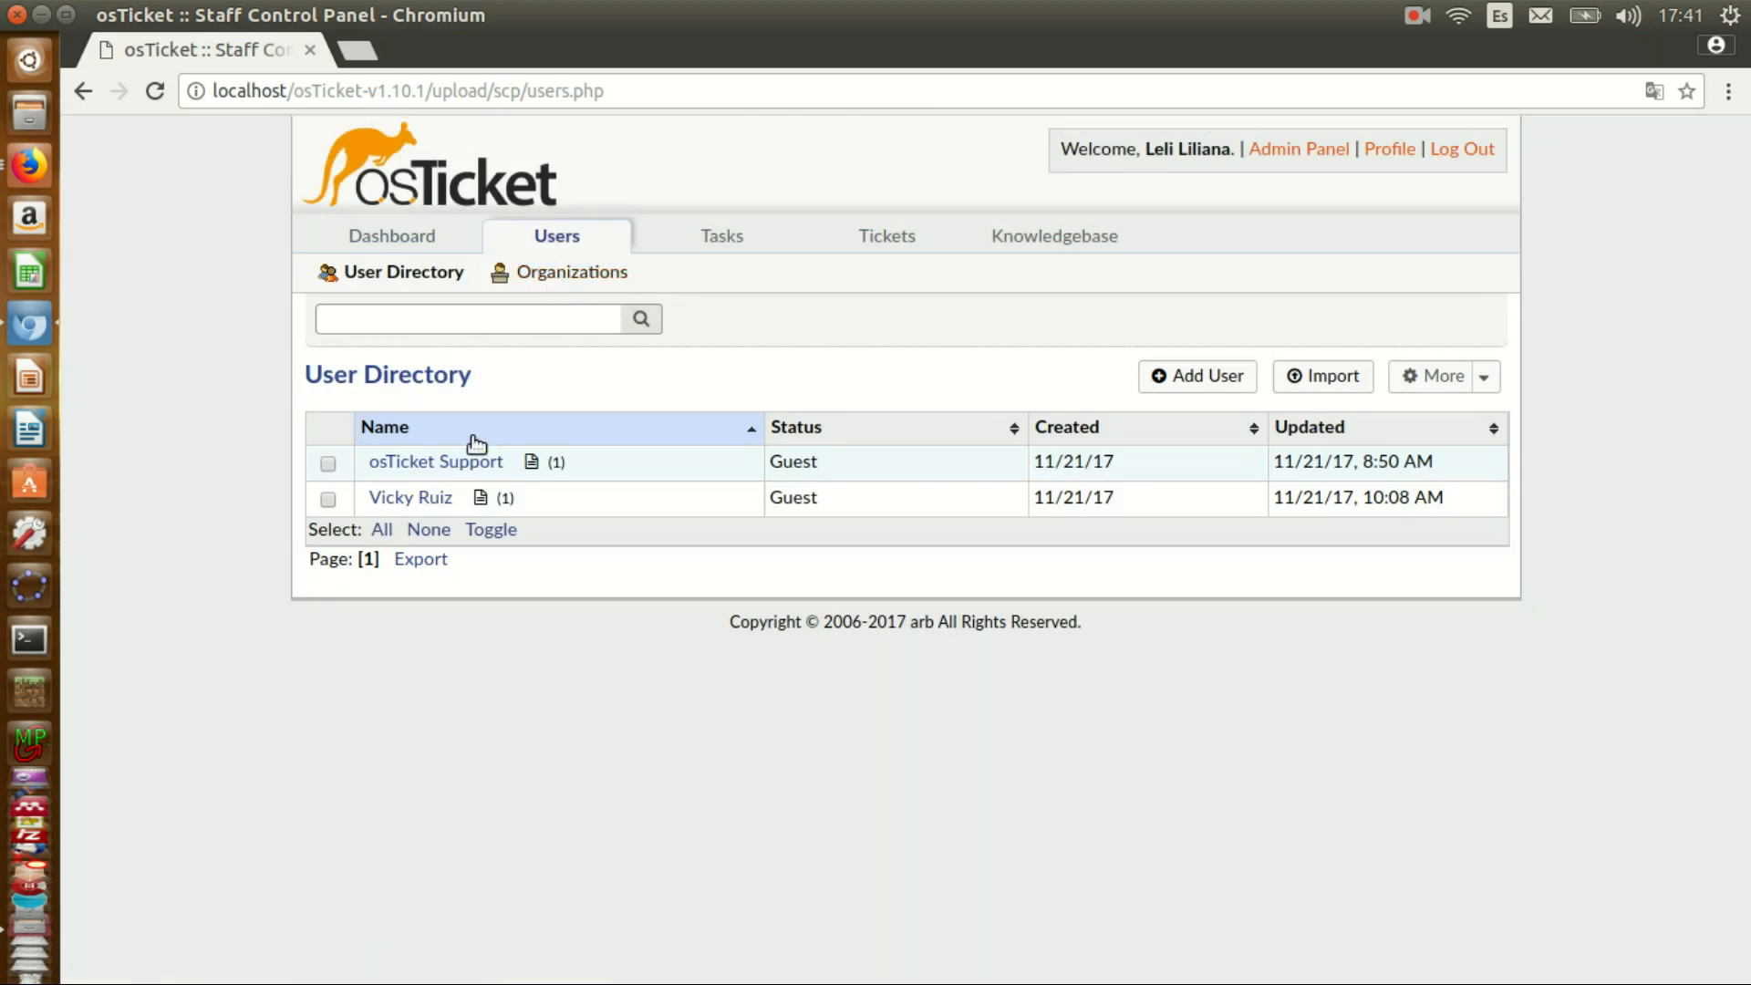
left_click(417, 498)
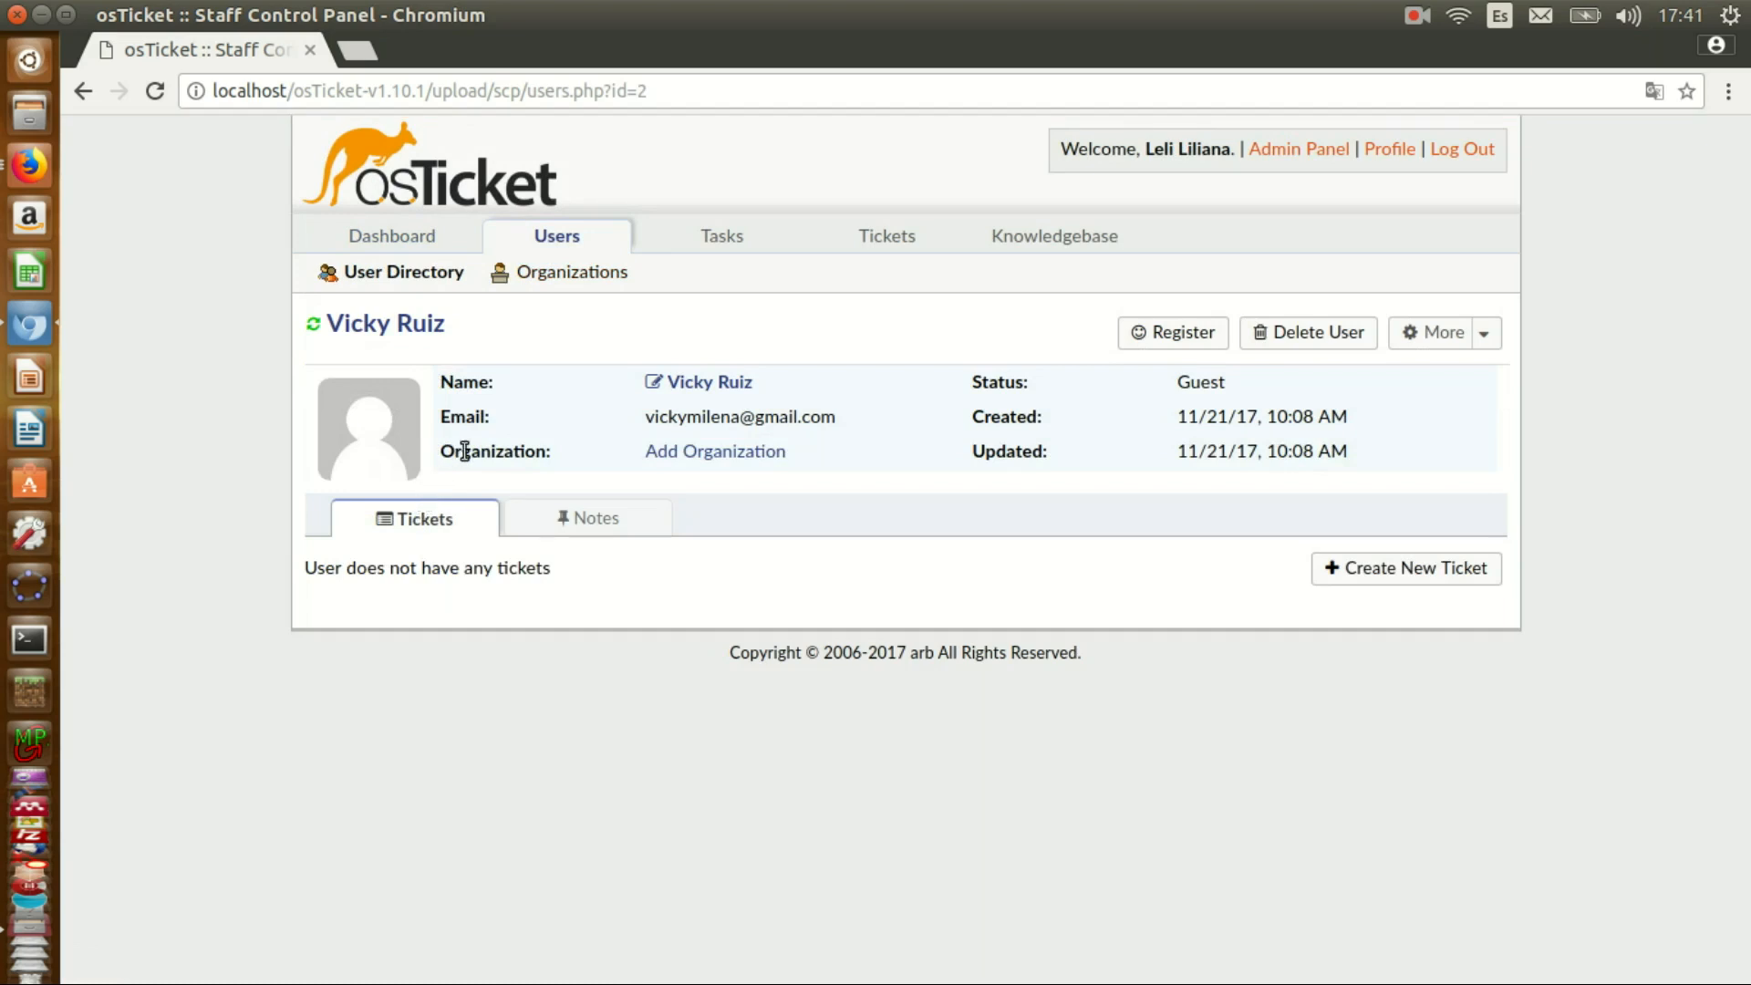
left_click(715, 450)
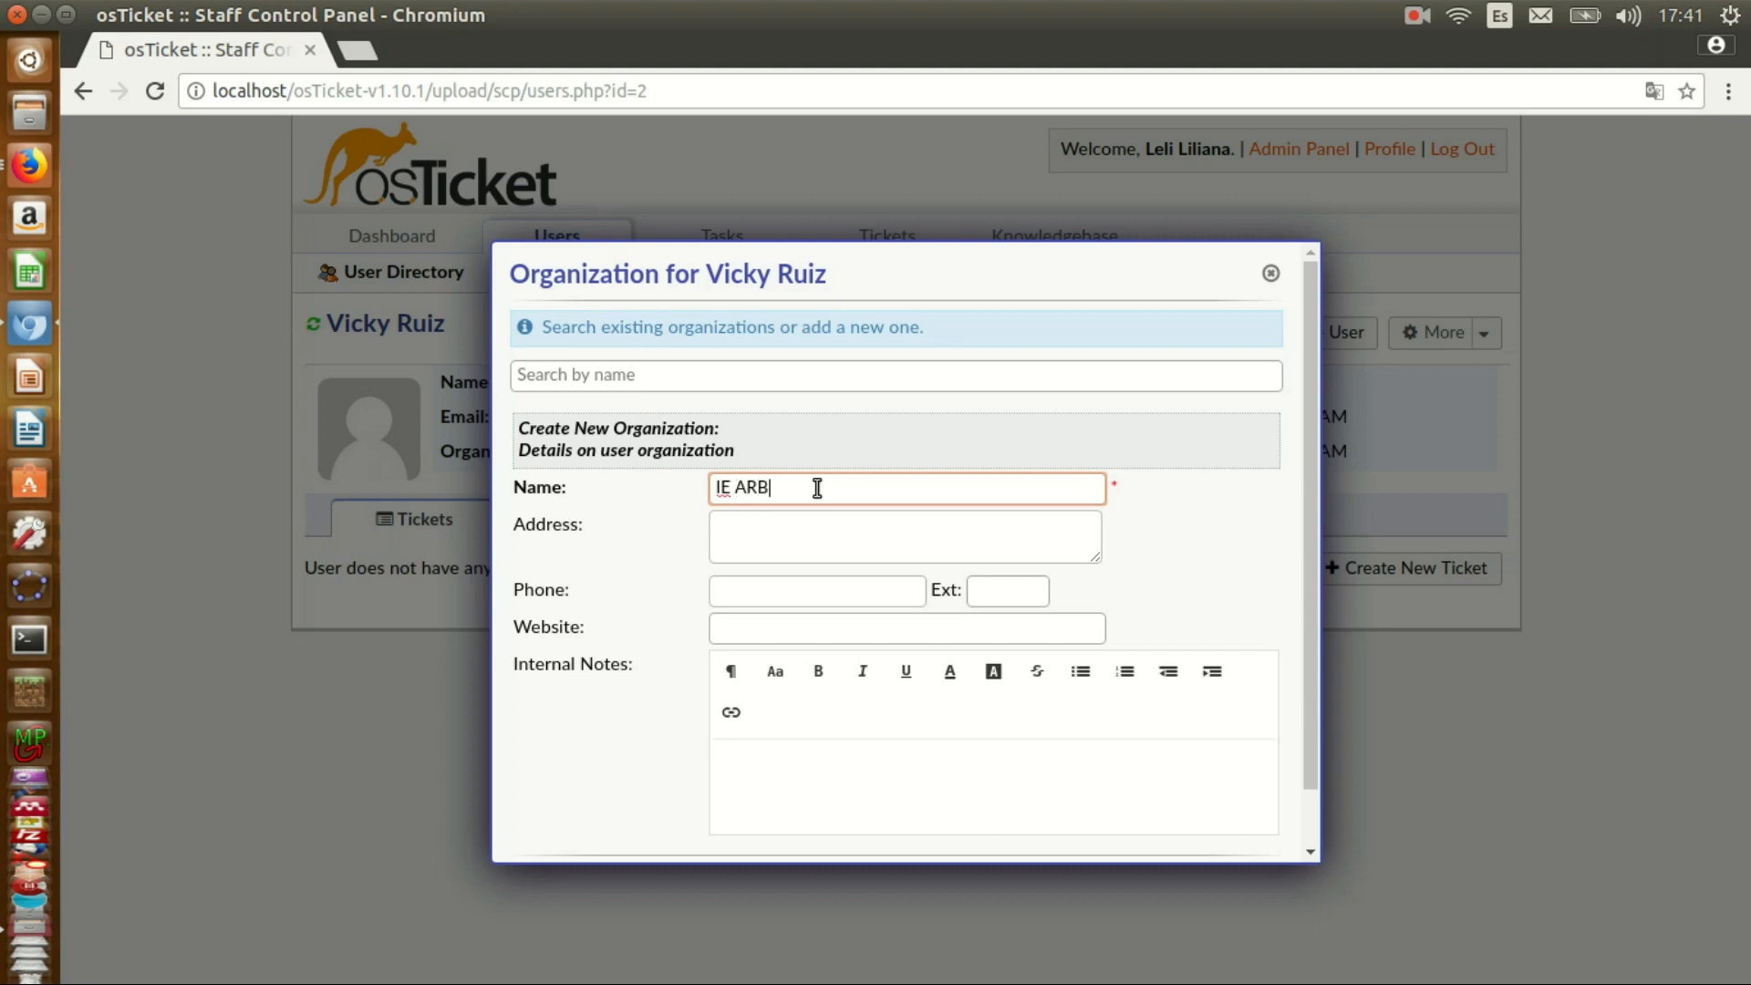
left_click(796, 532)
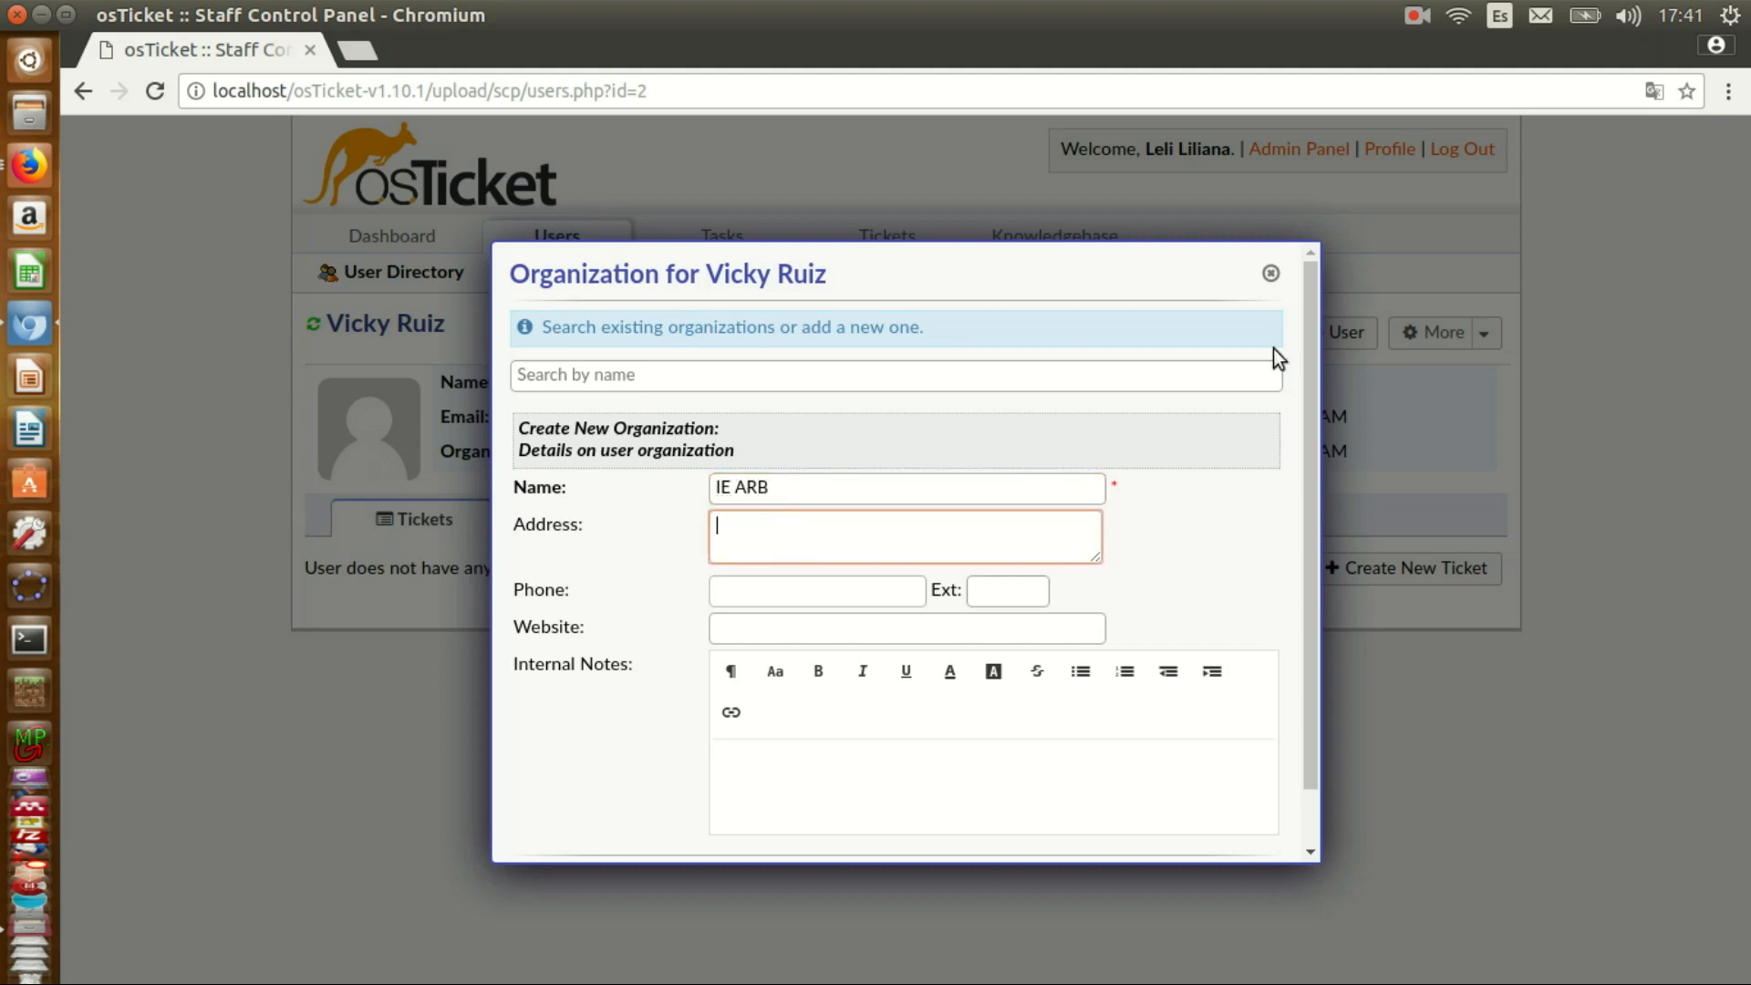
left_click_drag(1310, 364, 1361, 511)
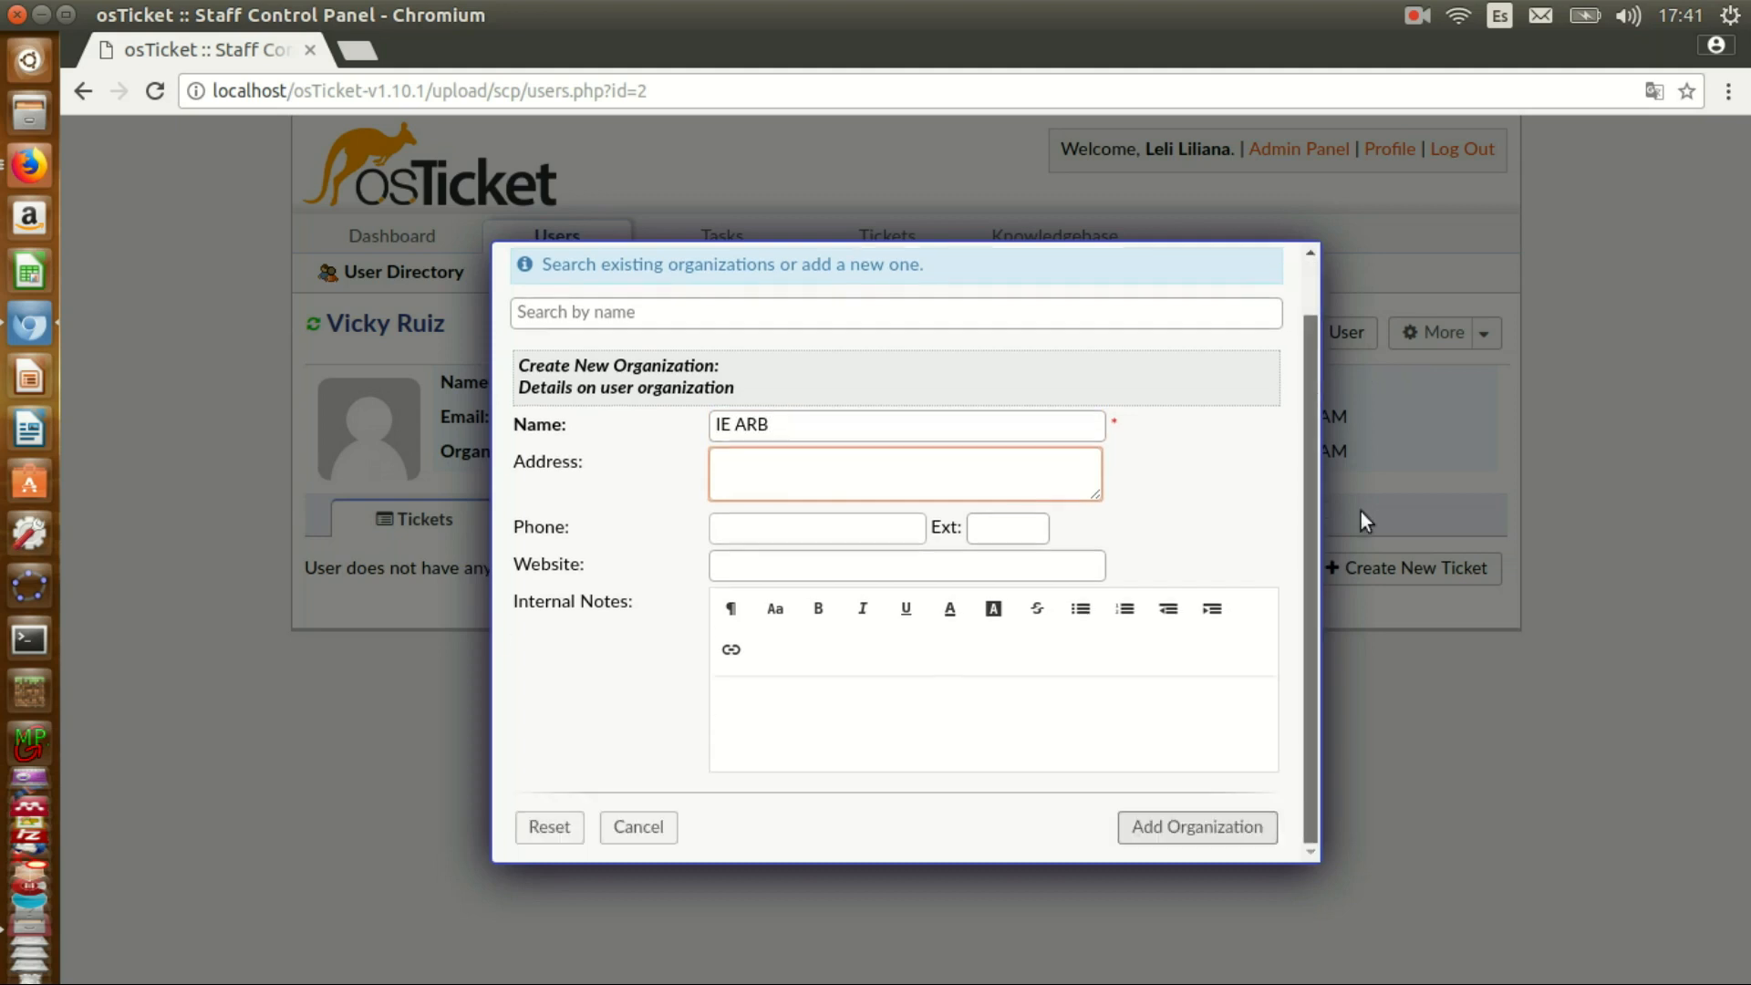
left_click(1205, 827)
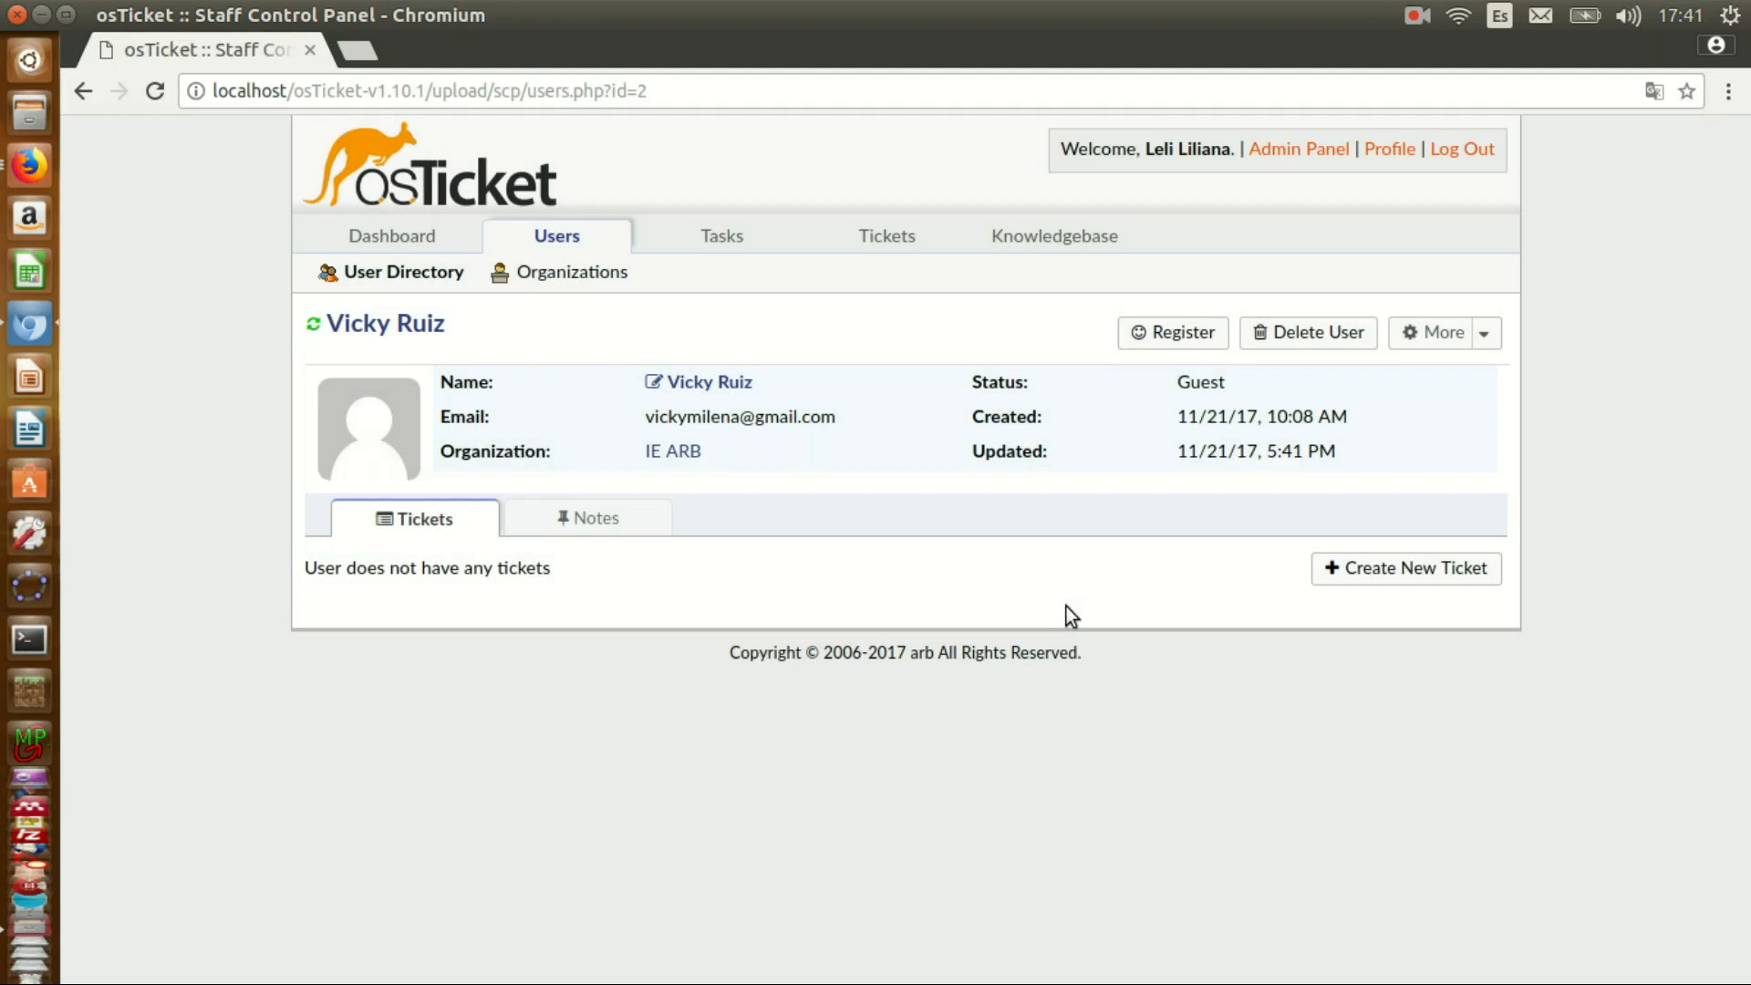
left_click(556, 237)
- Add a guest user with the pasted e-mail address and the person's full name
mouse_move(424, 501)
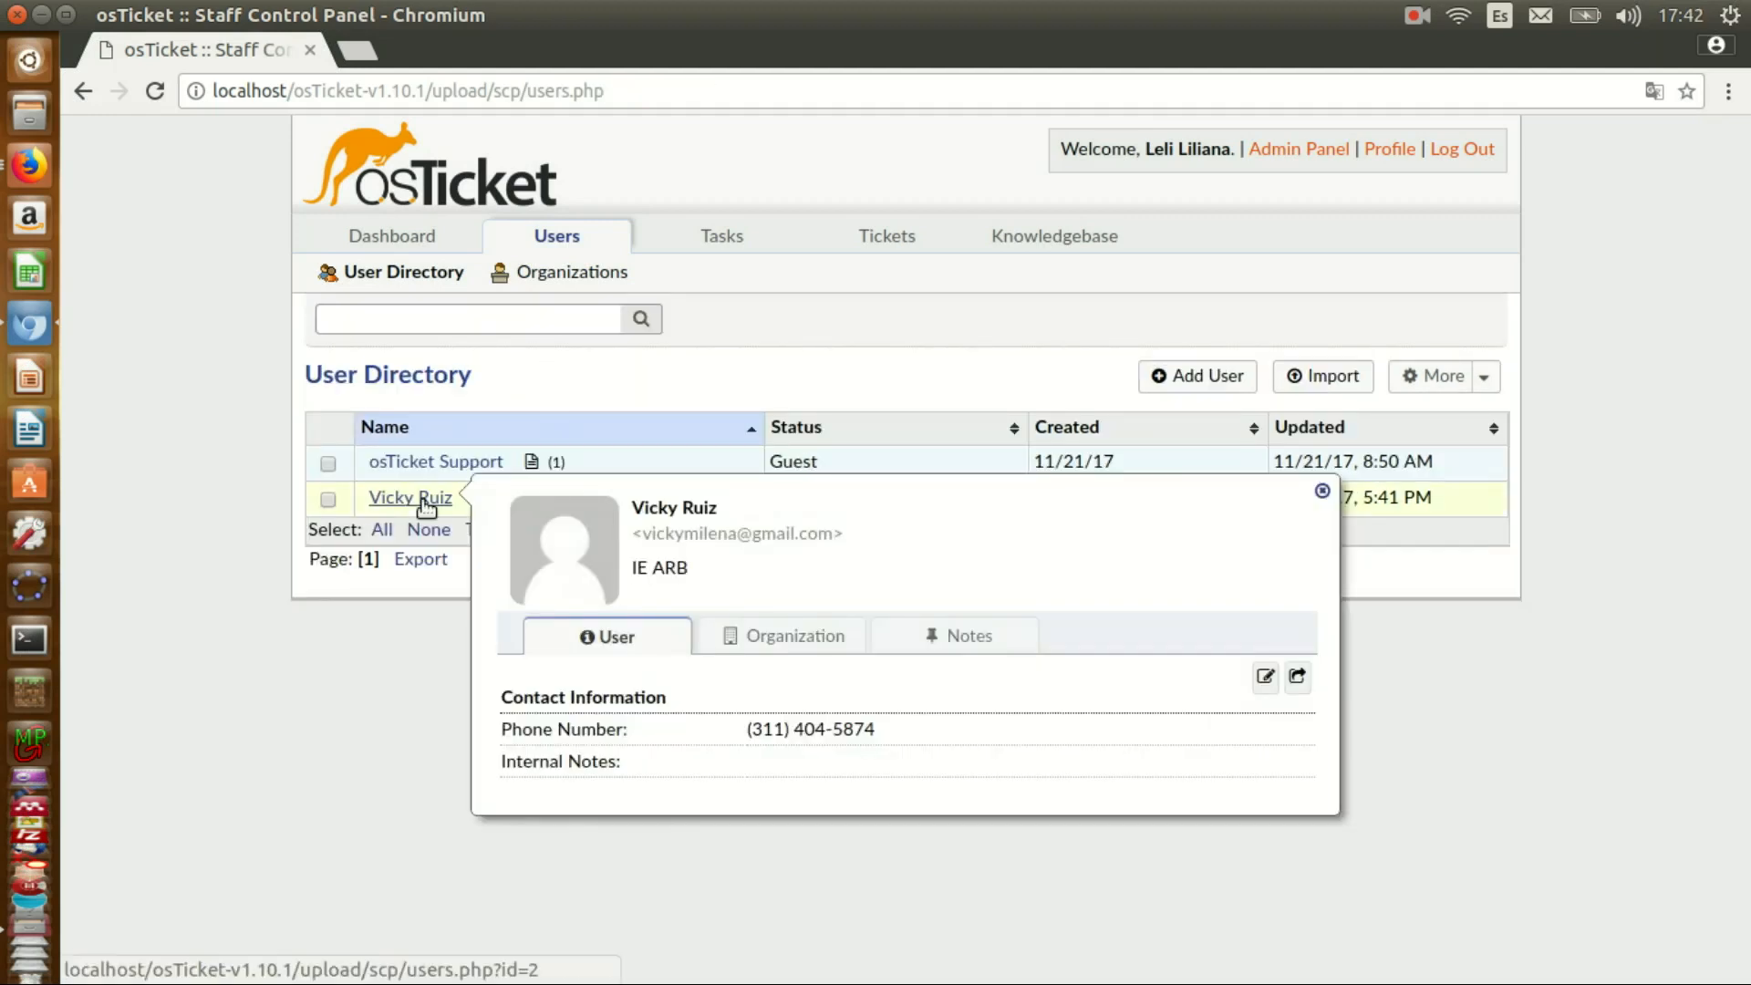
left_click(1197, 378)
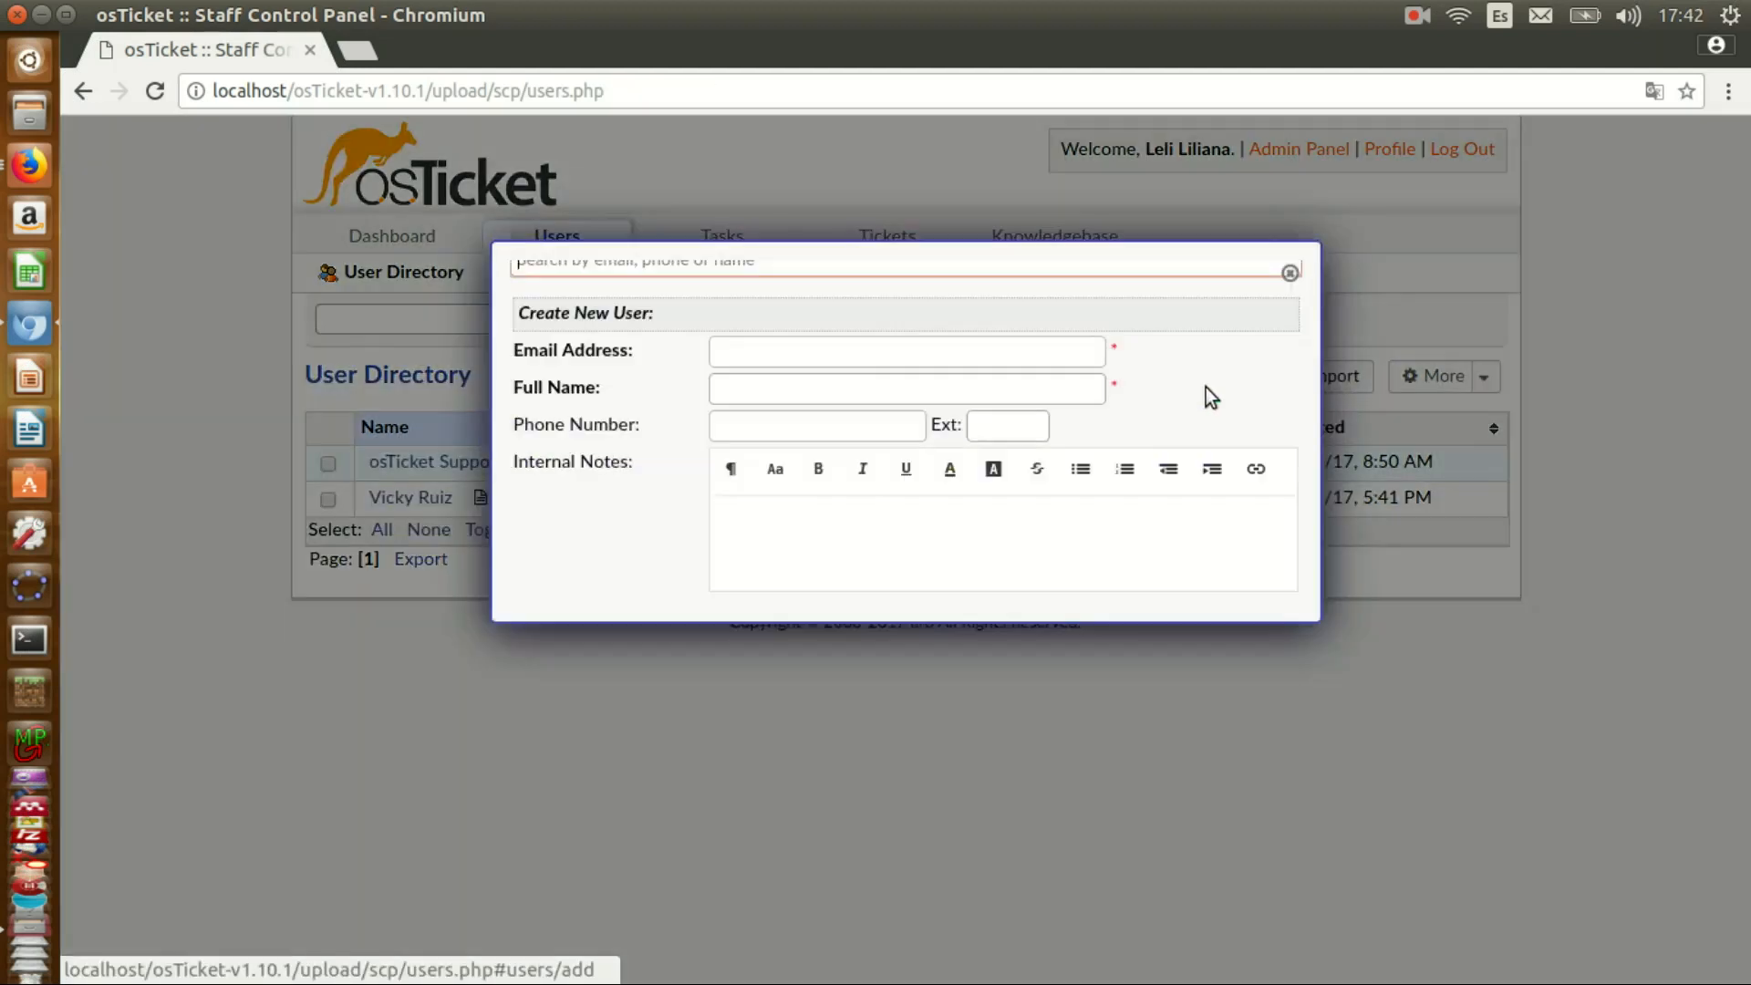
left_click(801, 465)
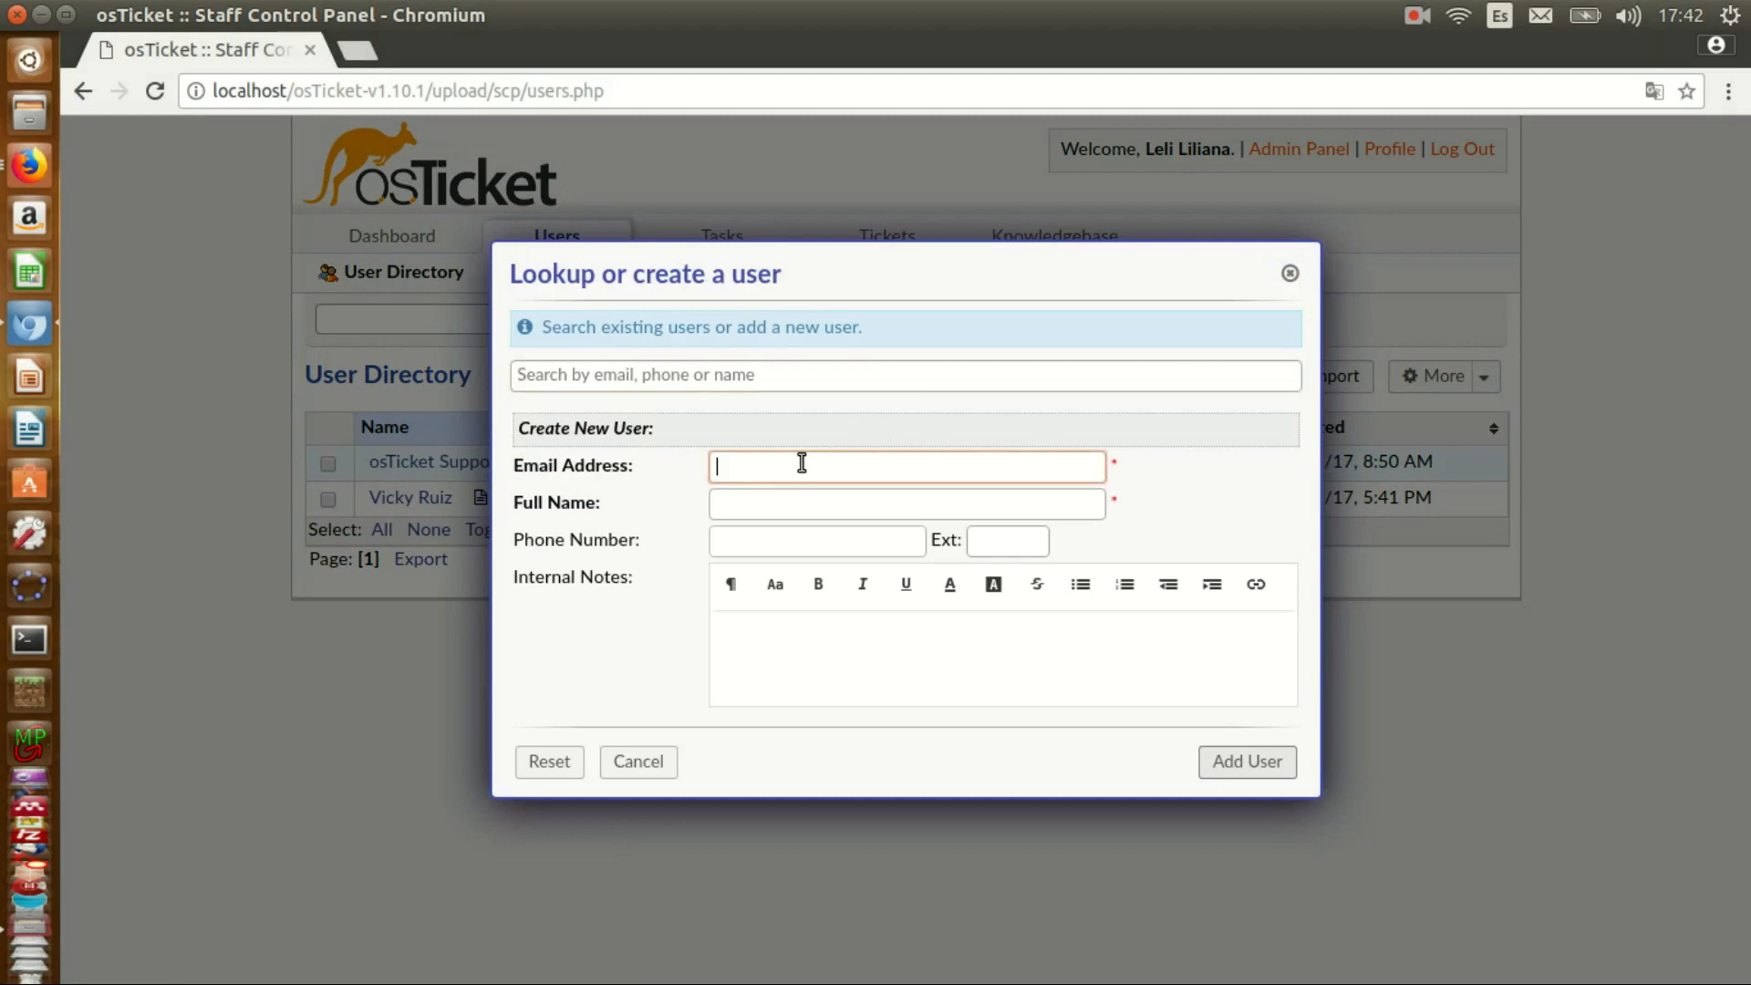
key("ctrl+v")
left_click(766, 504)
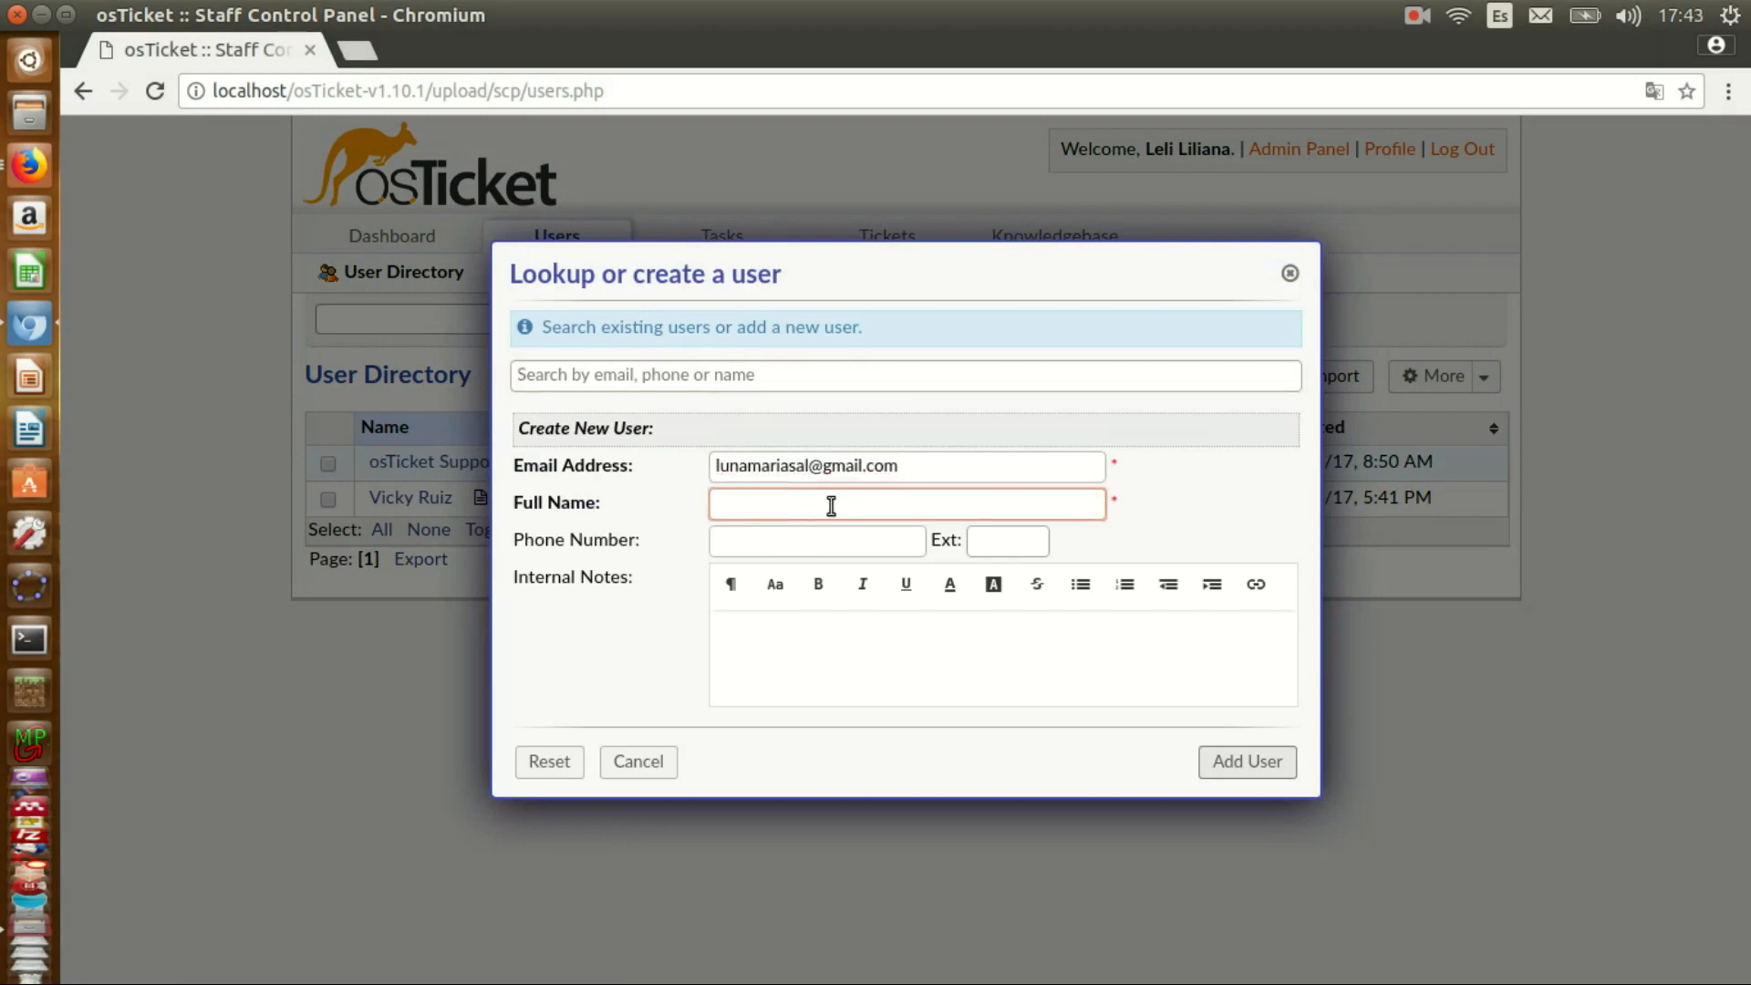
left_click(1222, 767)
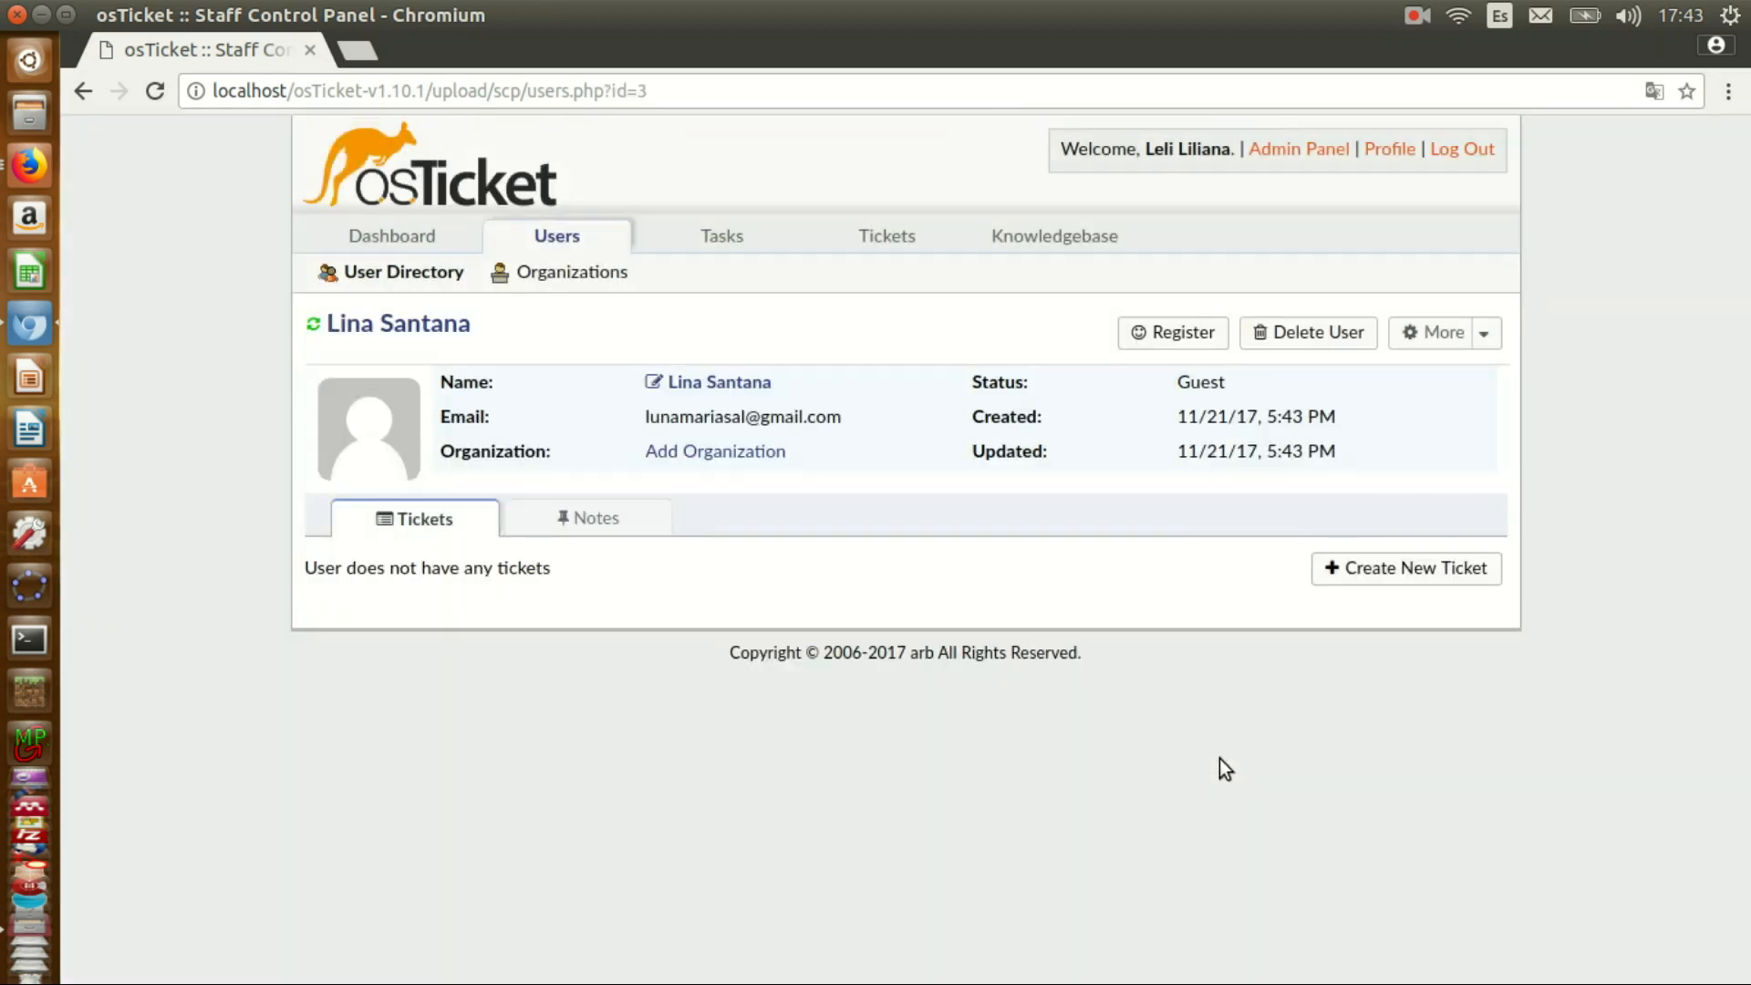
left_click(328, 499)
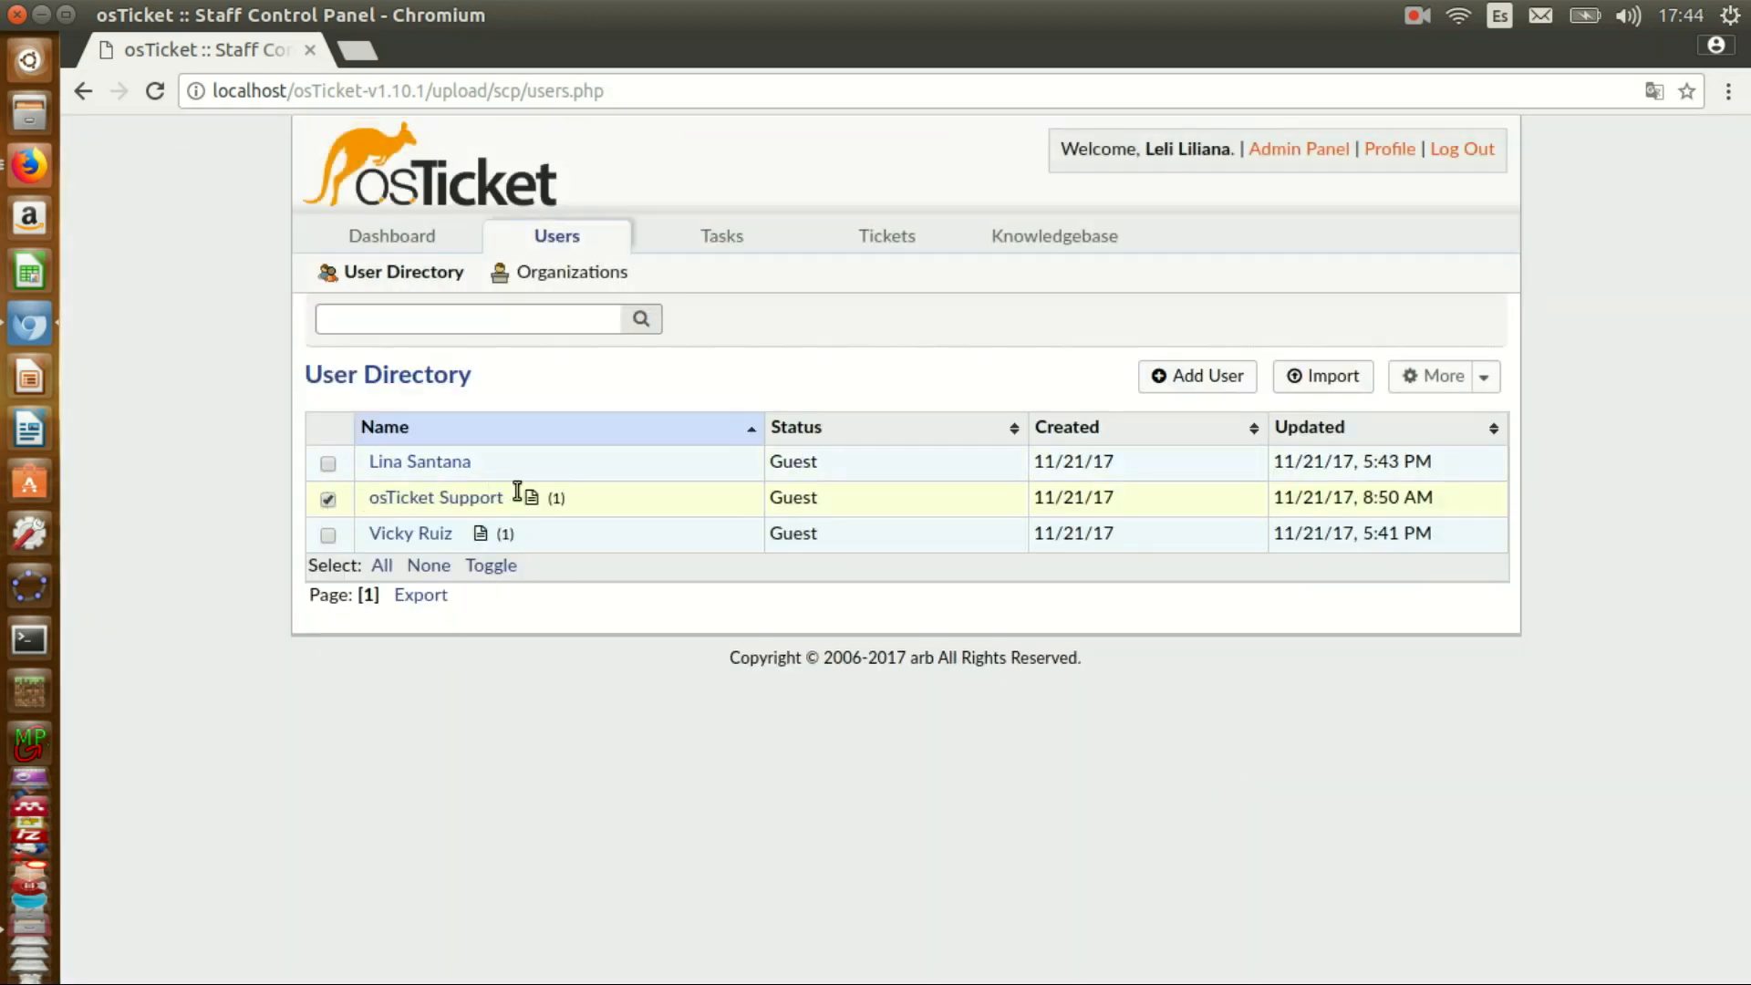
- Delete the selected osTicket Support user, also removing its tickets and attachments
left_click(1492, 376)
left_click(1288, 576)
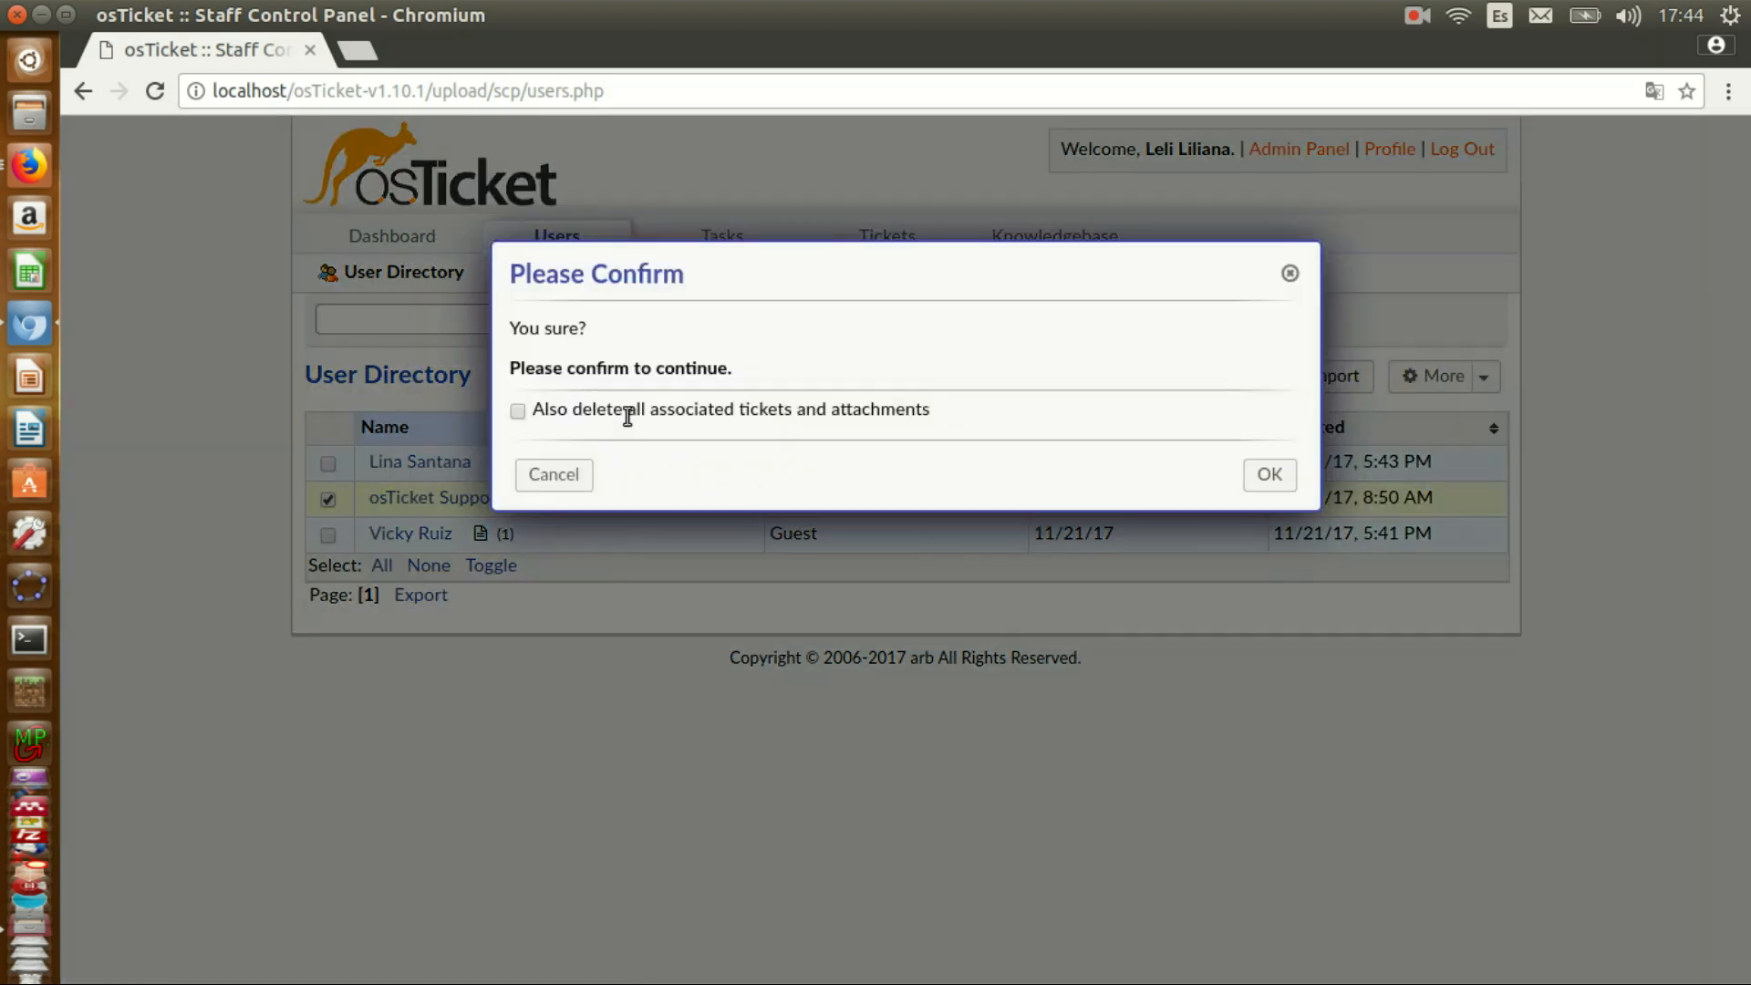
left_click(517, 412)
left_click(1267, 473)
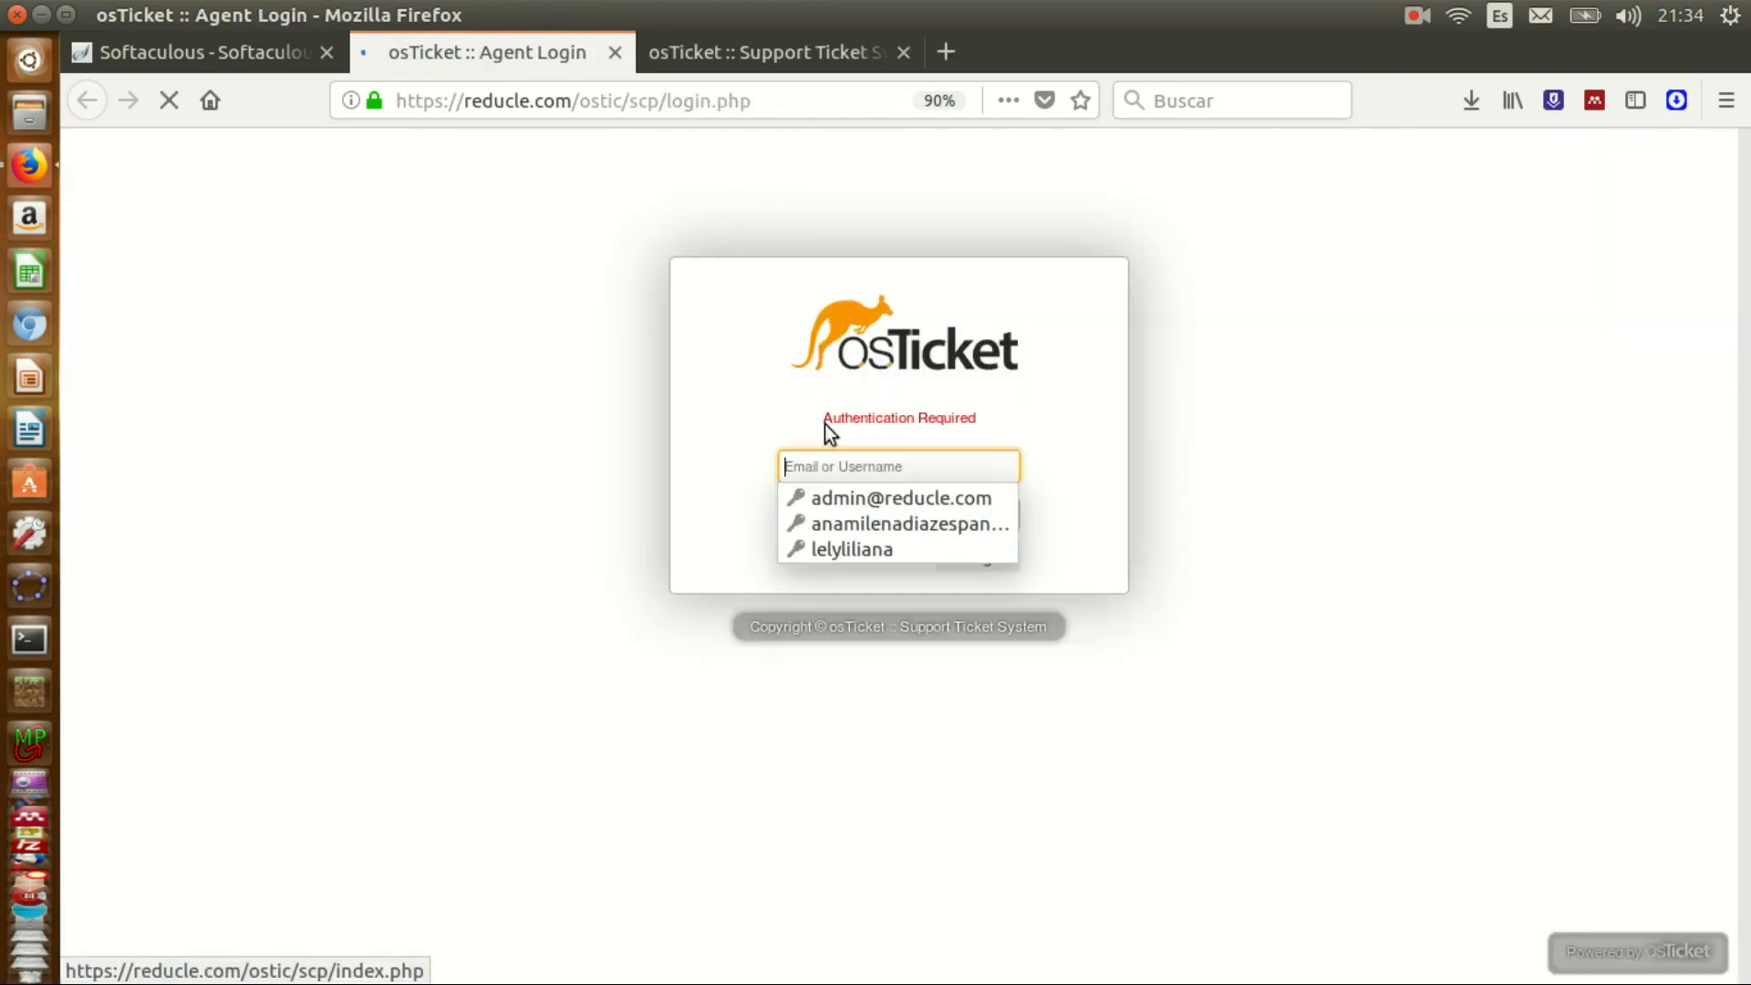
- Log in to the online agent panel with the saved agent credentials
left_click(830, 545)
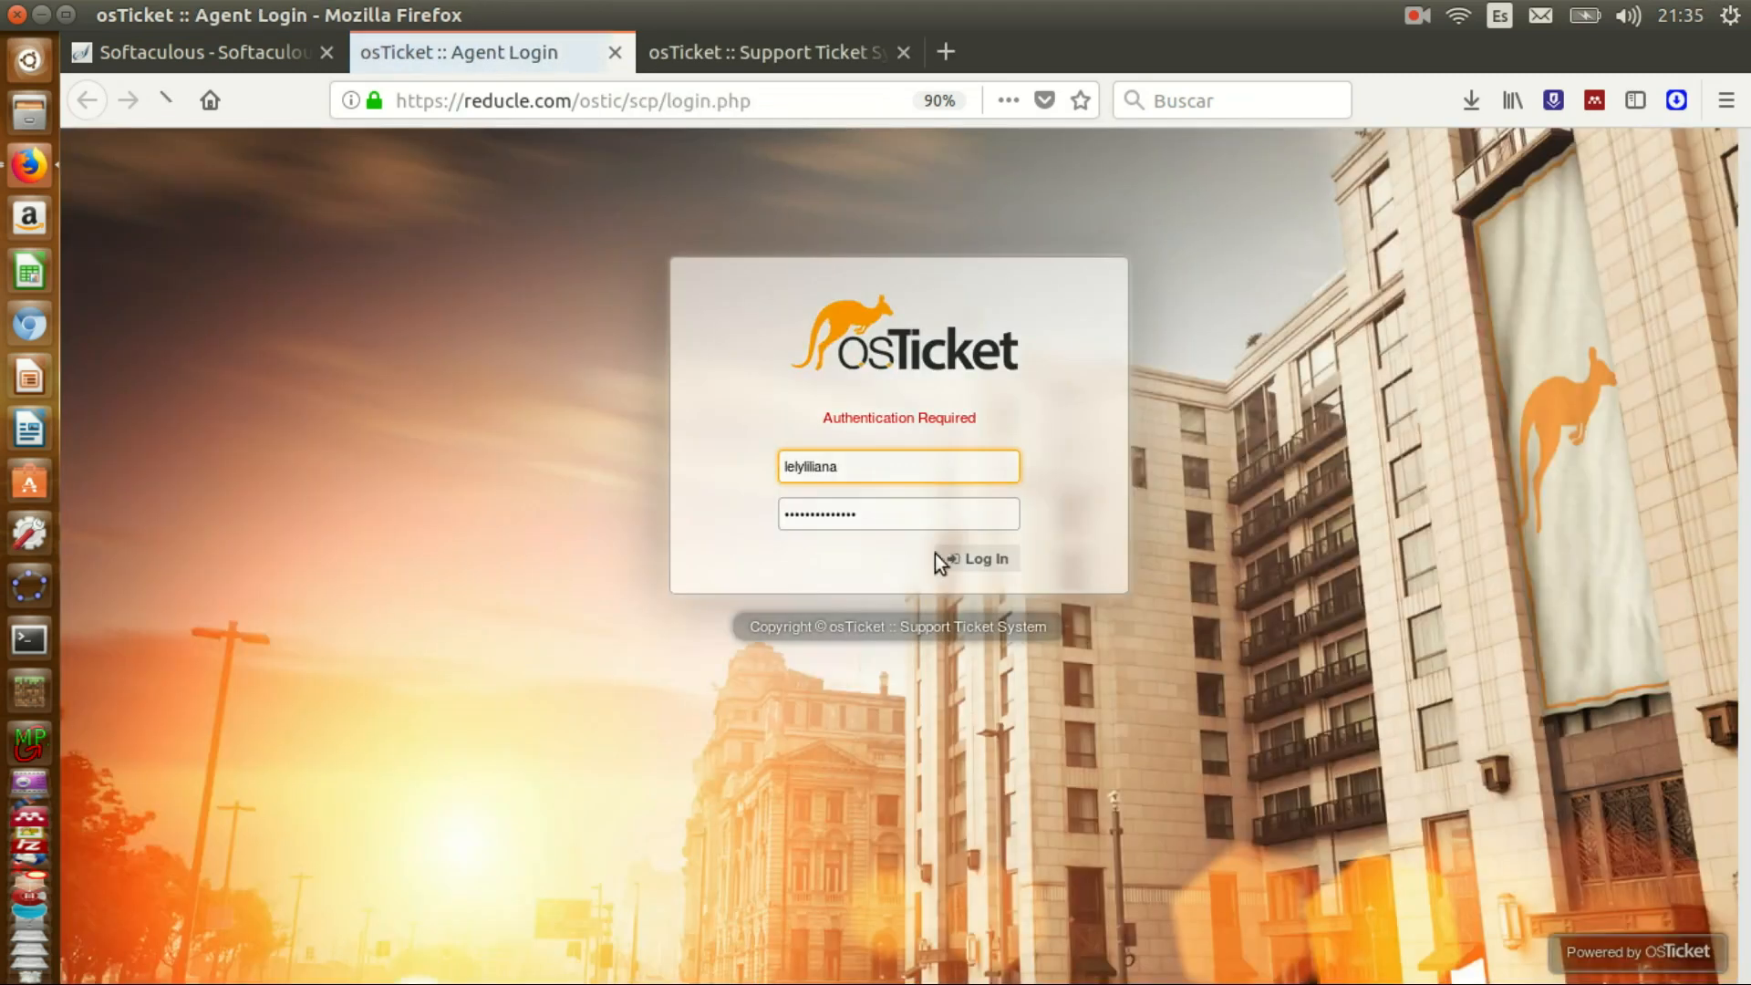
left_click(958, 560)
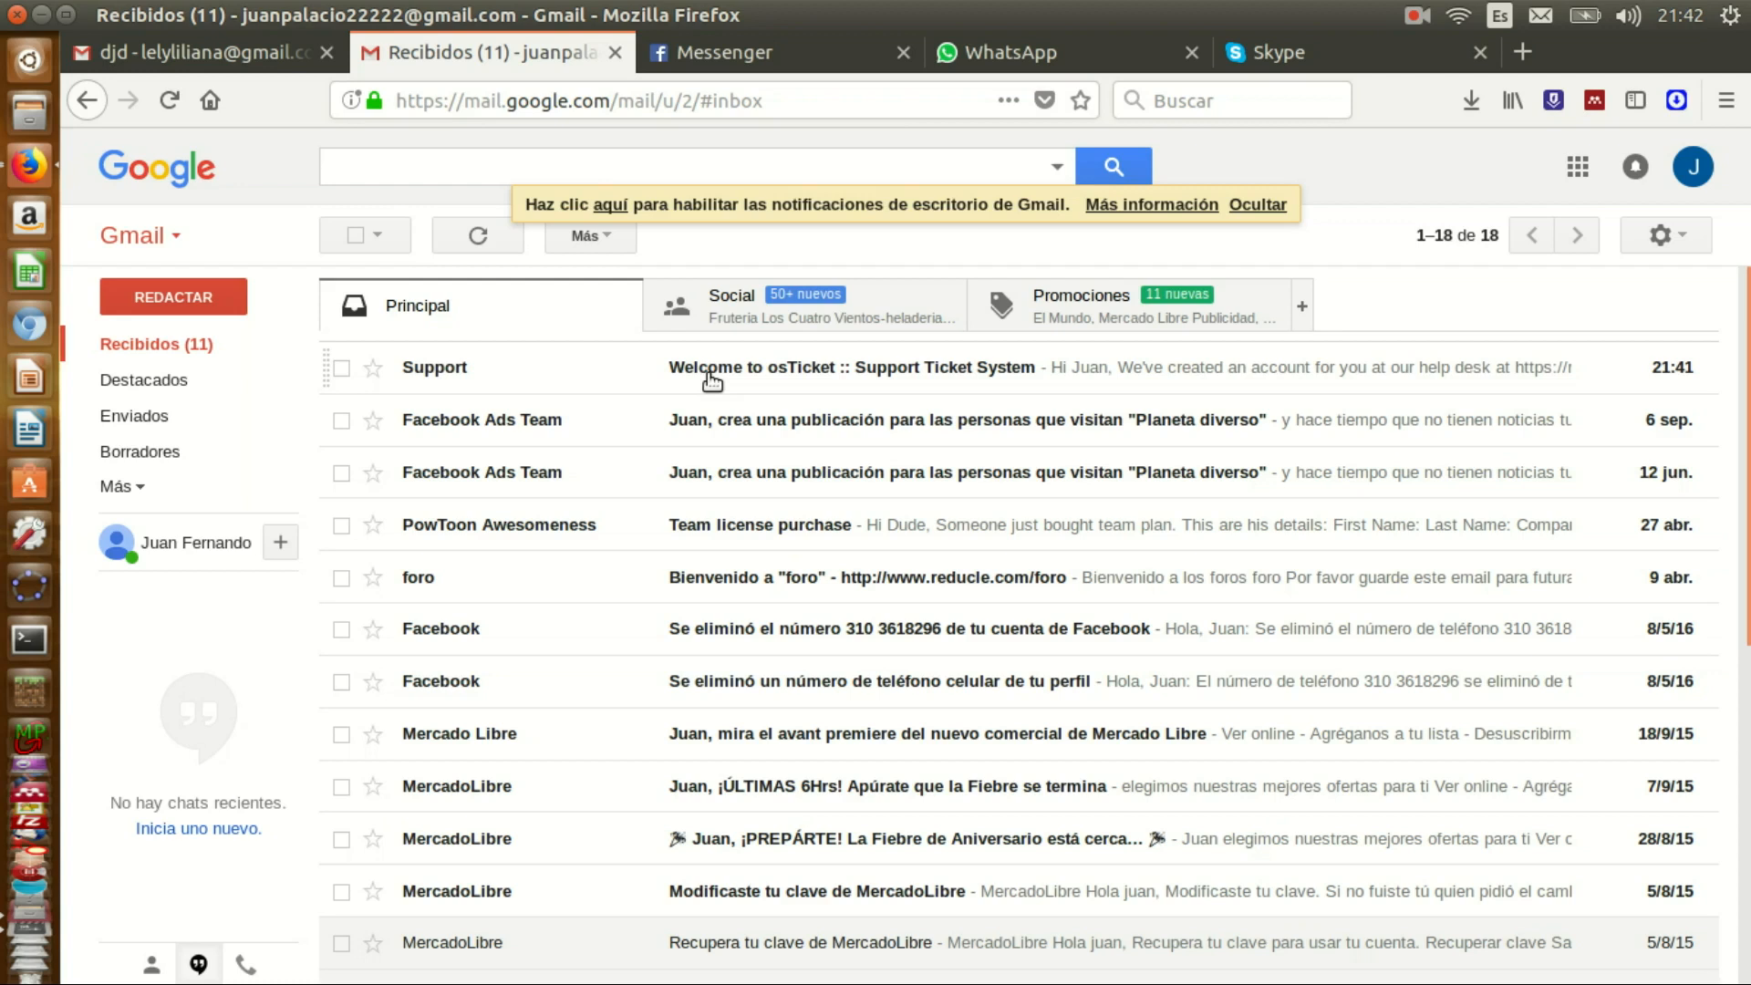
- Open the 'Welcome to osTicket' e-mail and follow its pwreset confirmation link
left_click(712, 375)
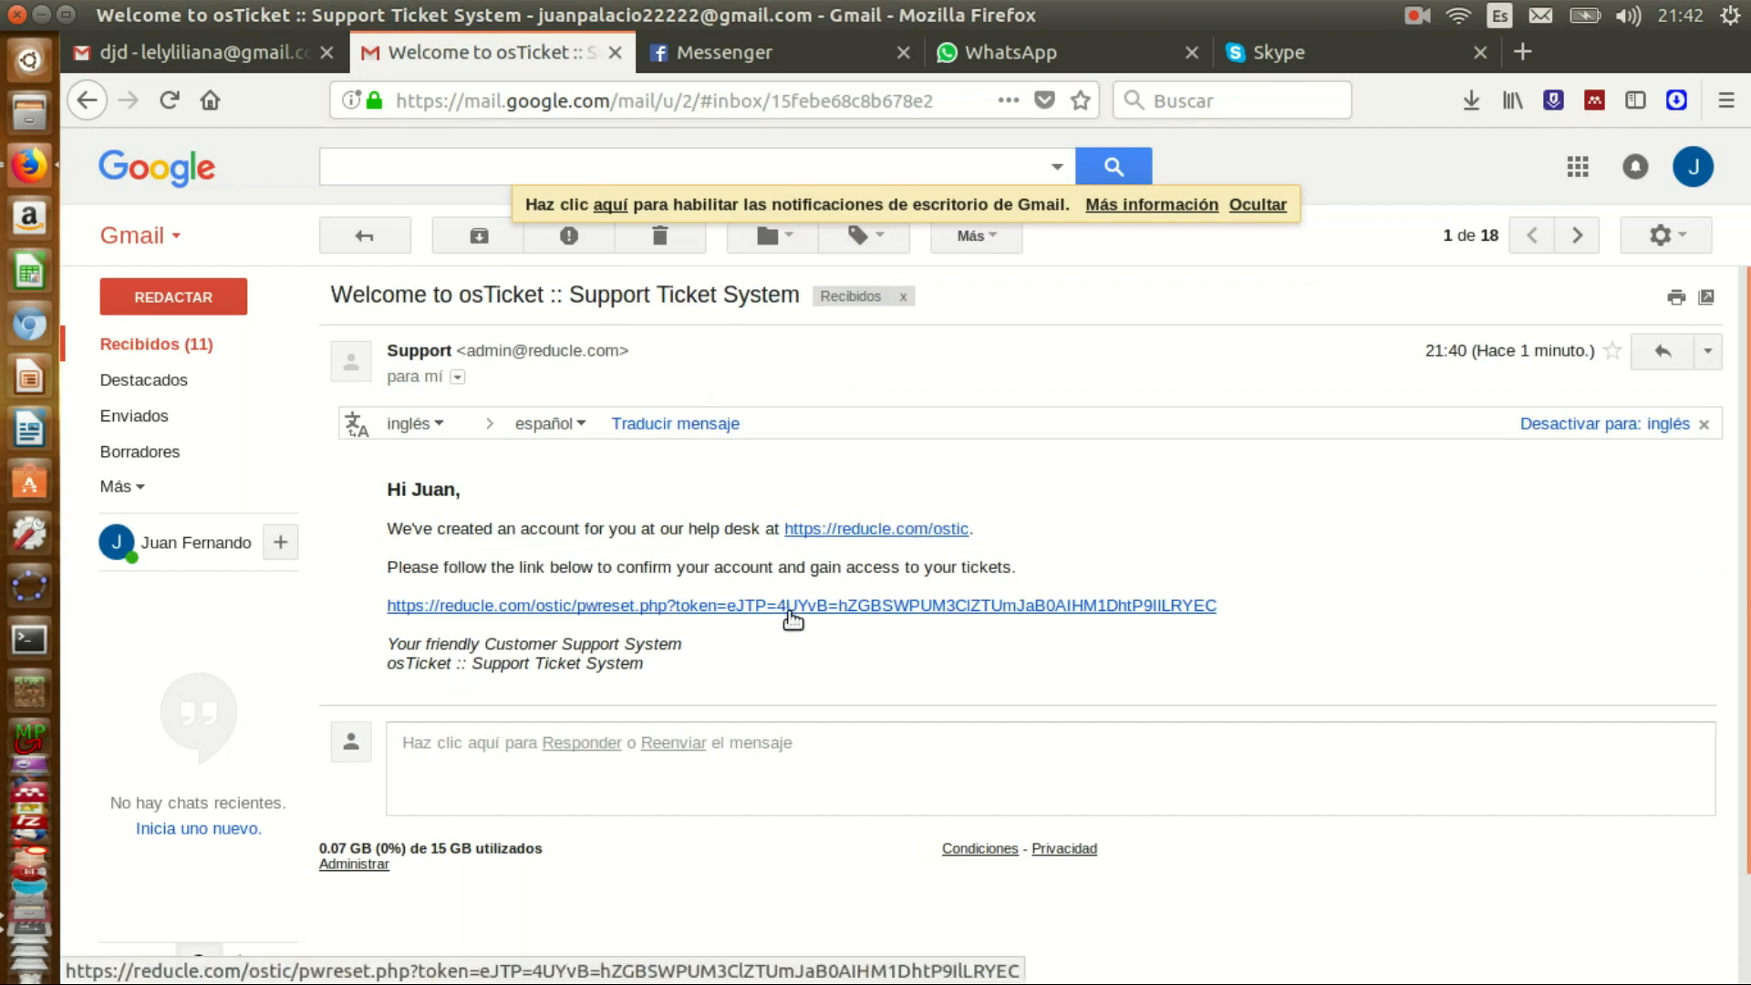
left_click(839, 607)
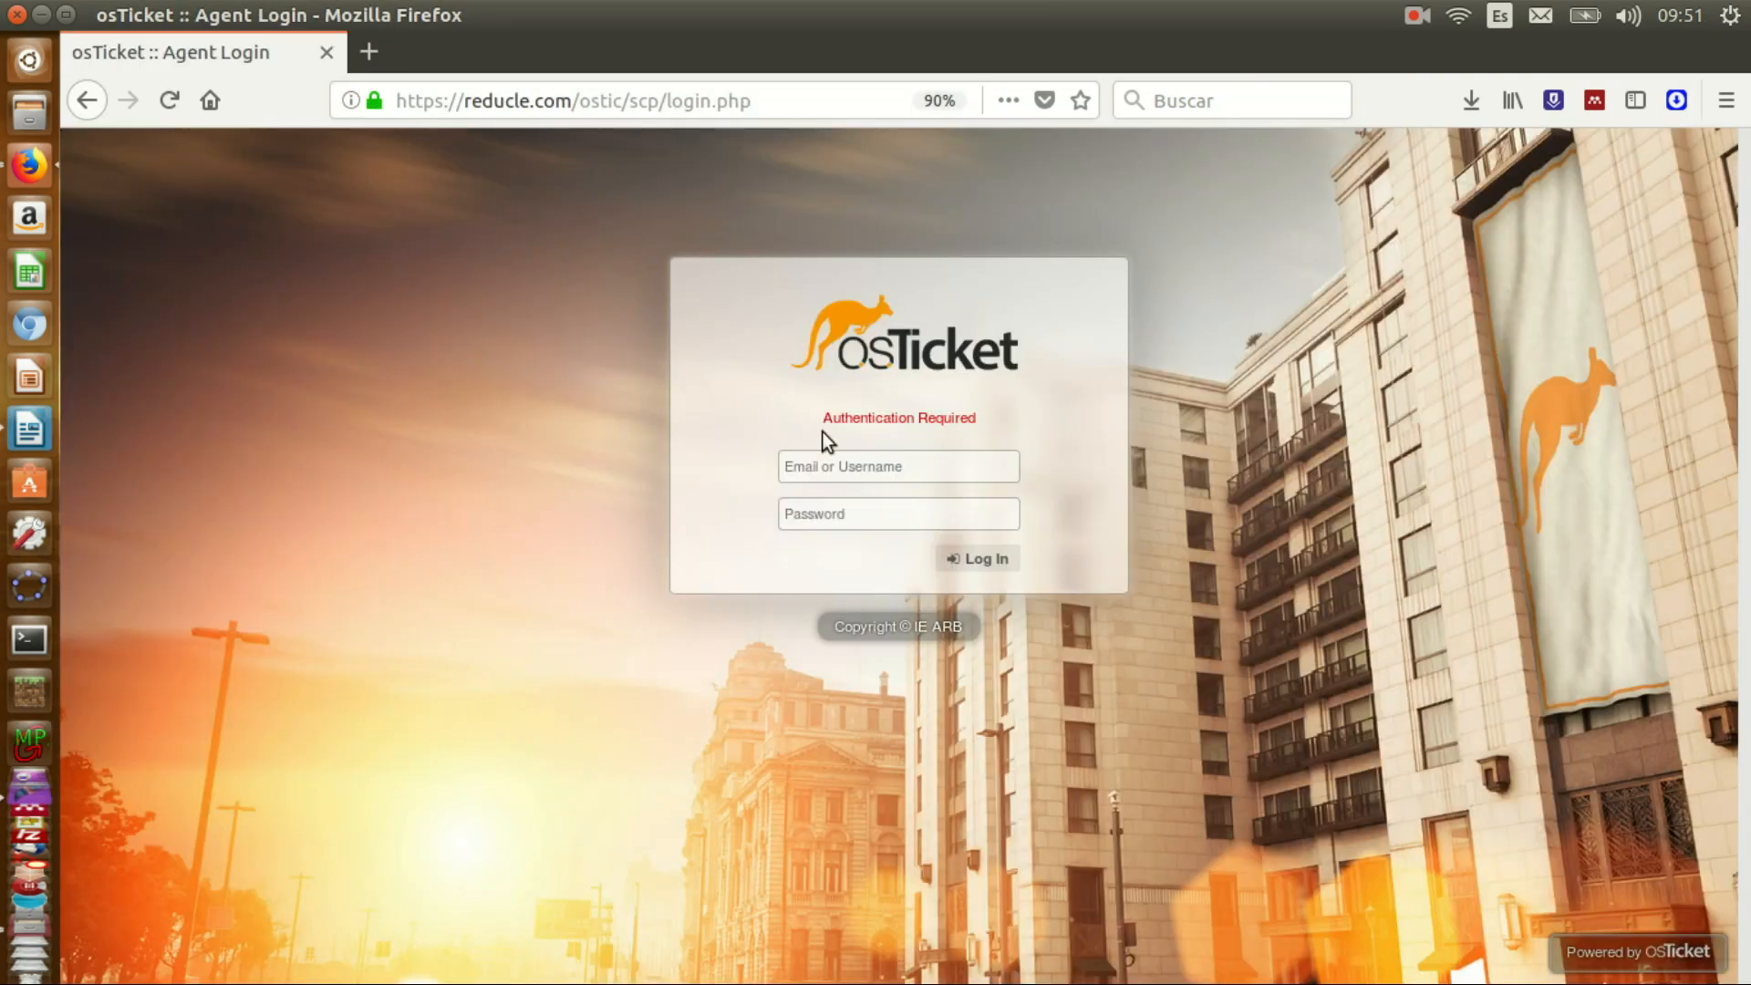
- Sign in with the saved agent login and open ticket #727624 from the open list
left_click(823, 465)
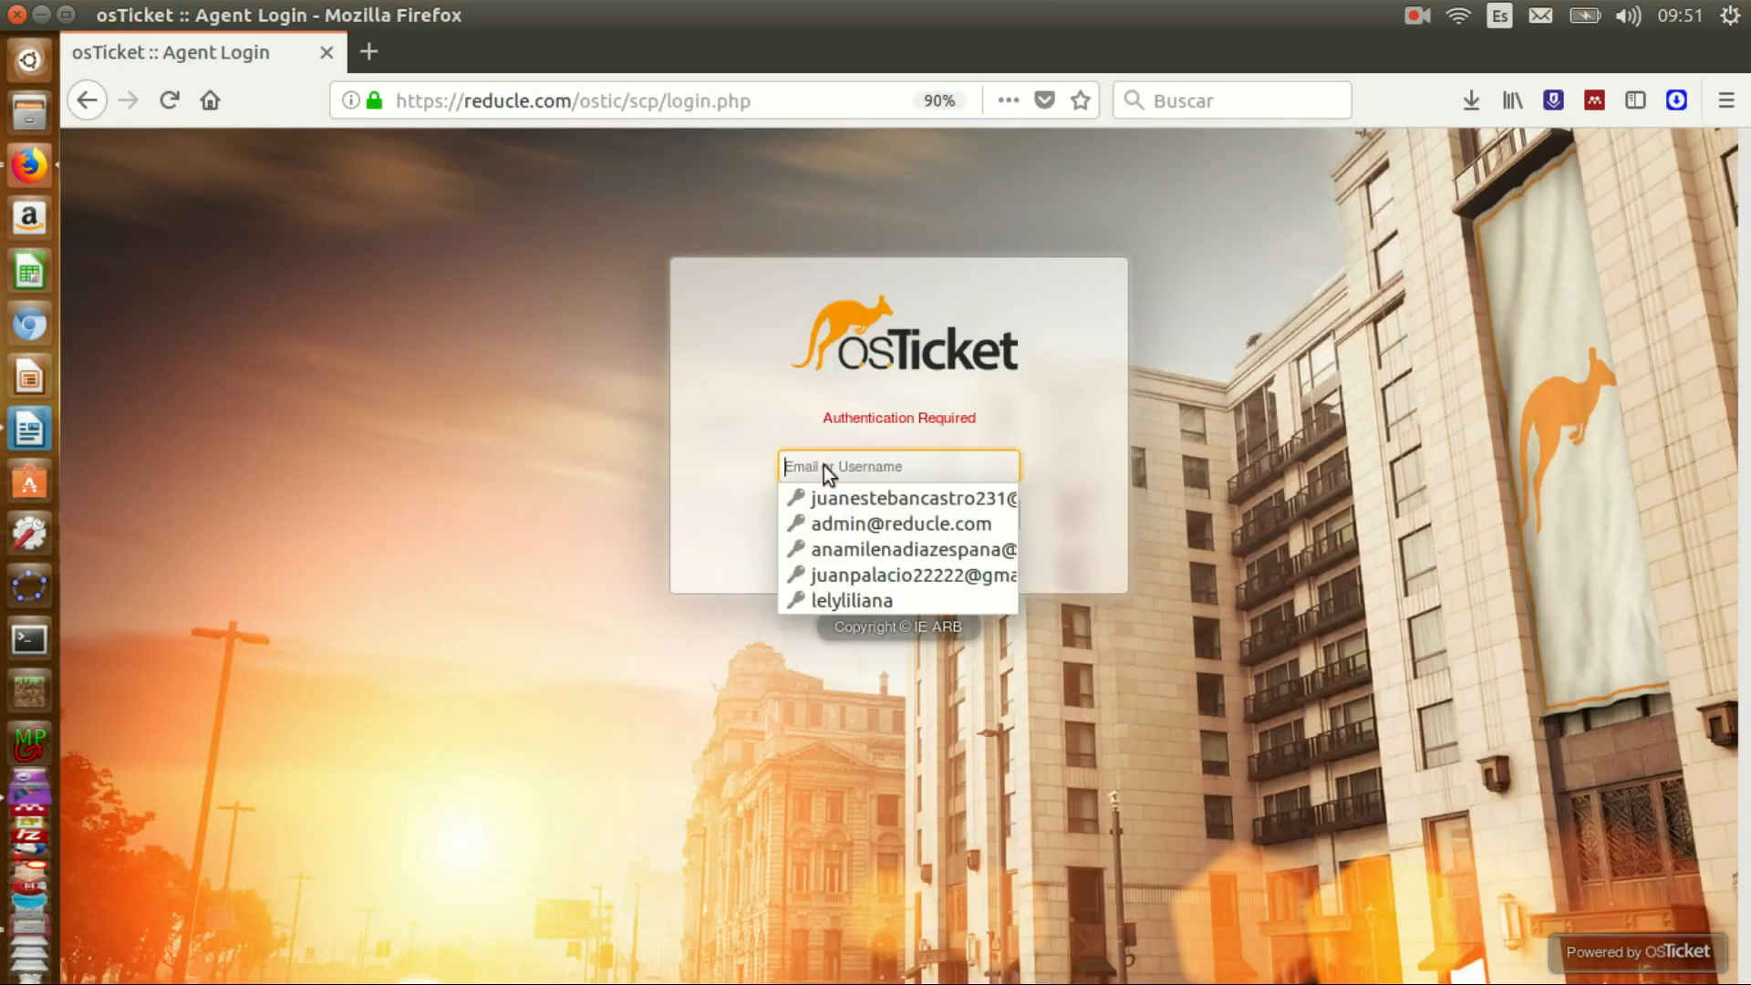
left_click(822, 600)
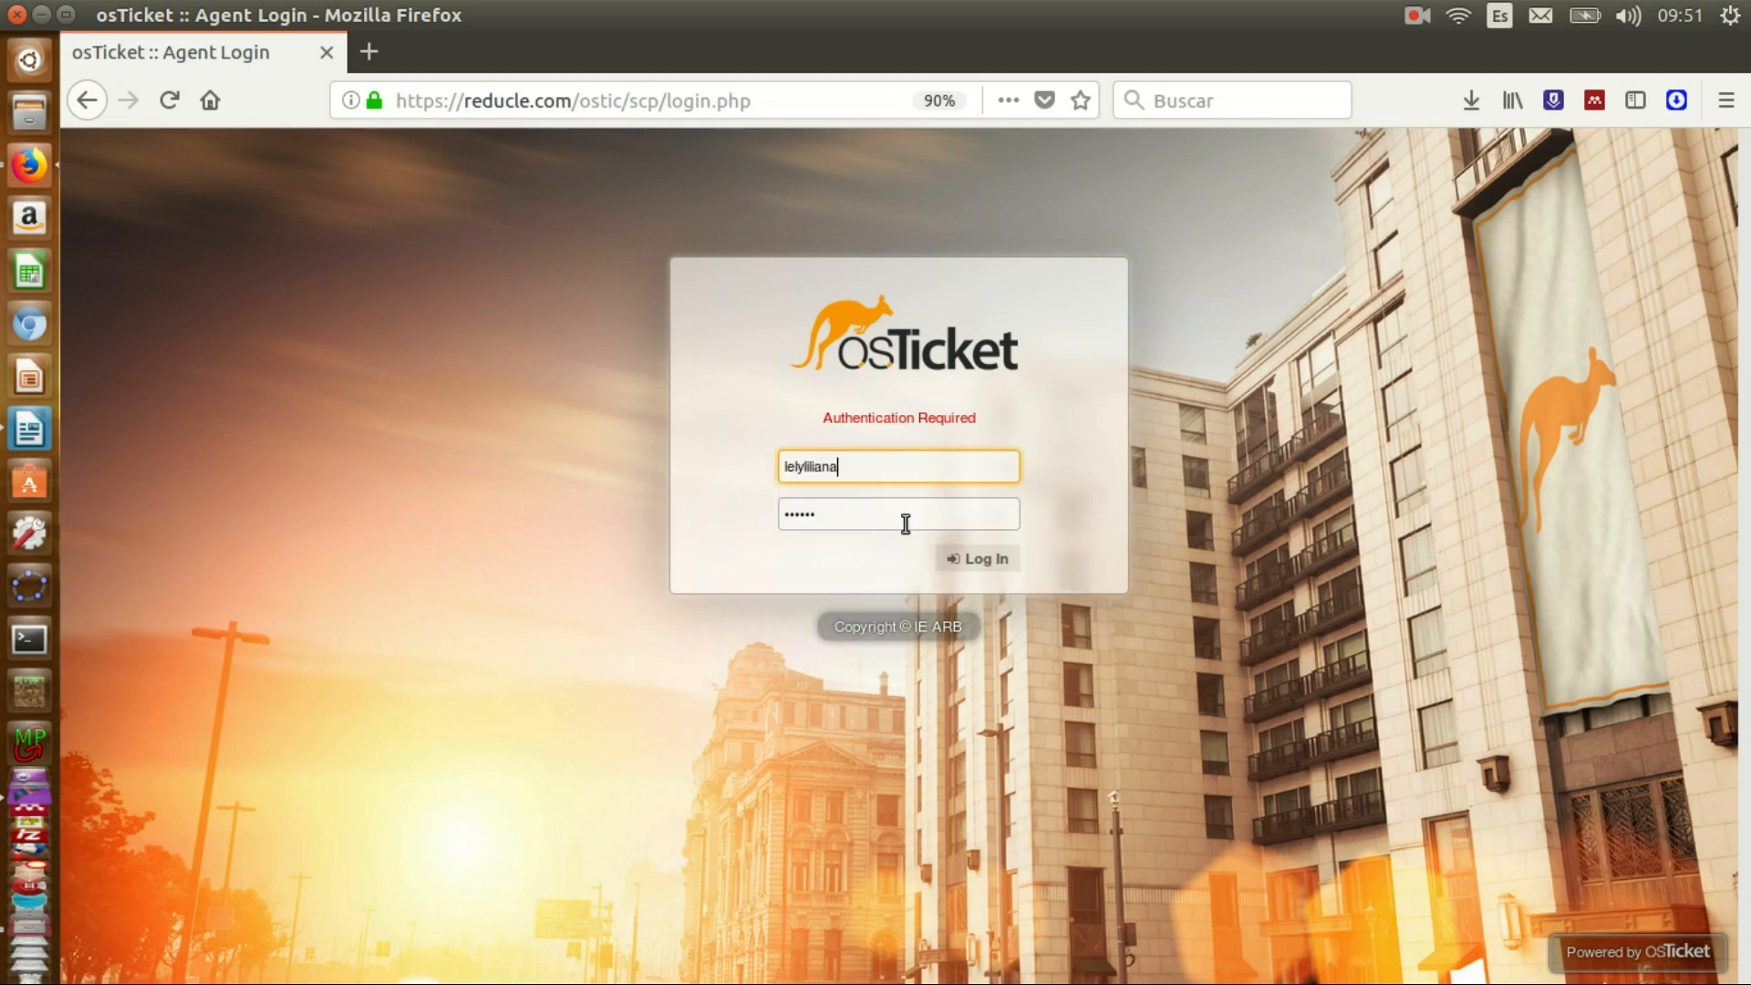
left_click(972, 560)
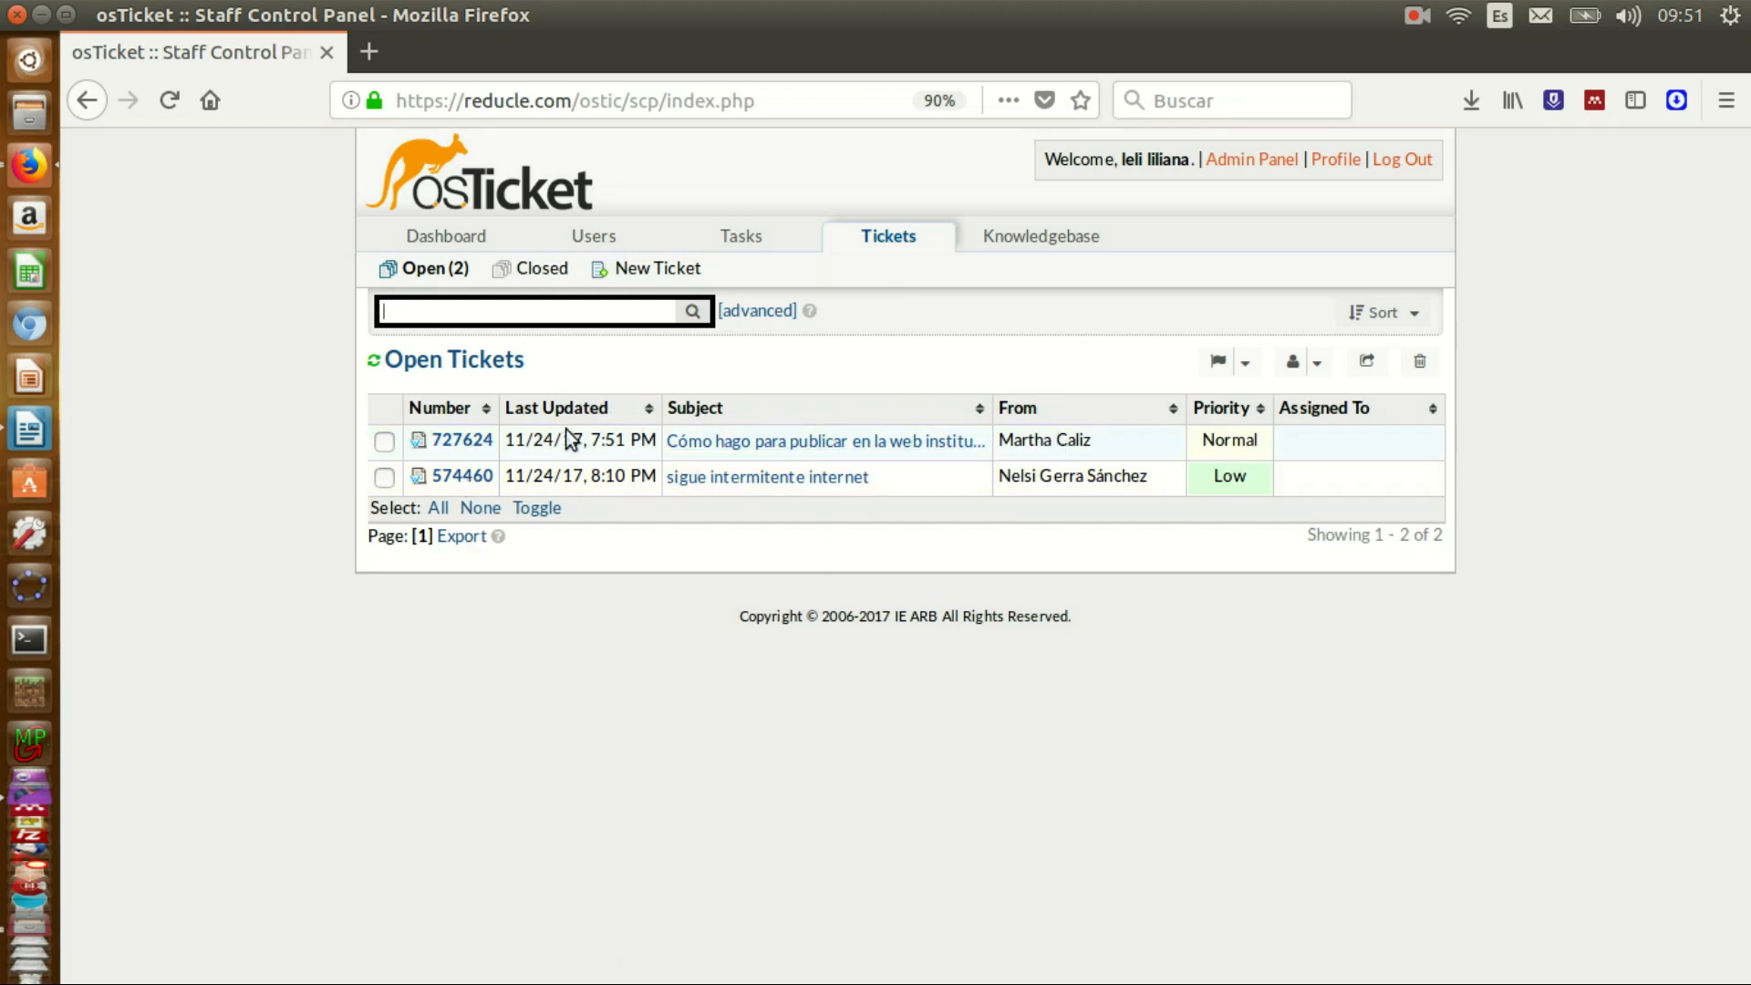
left_click(470, 442)
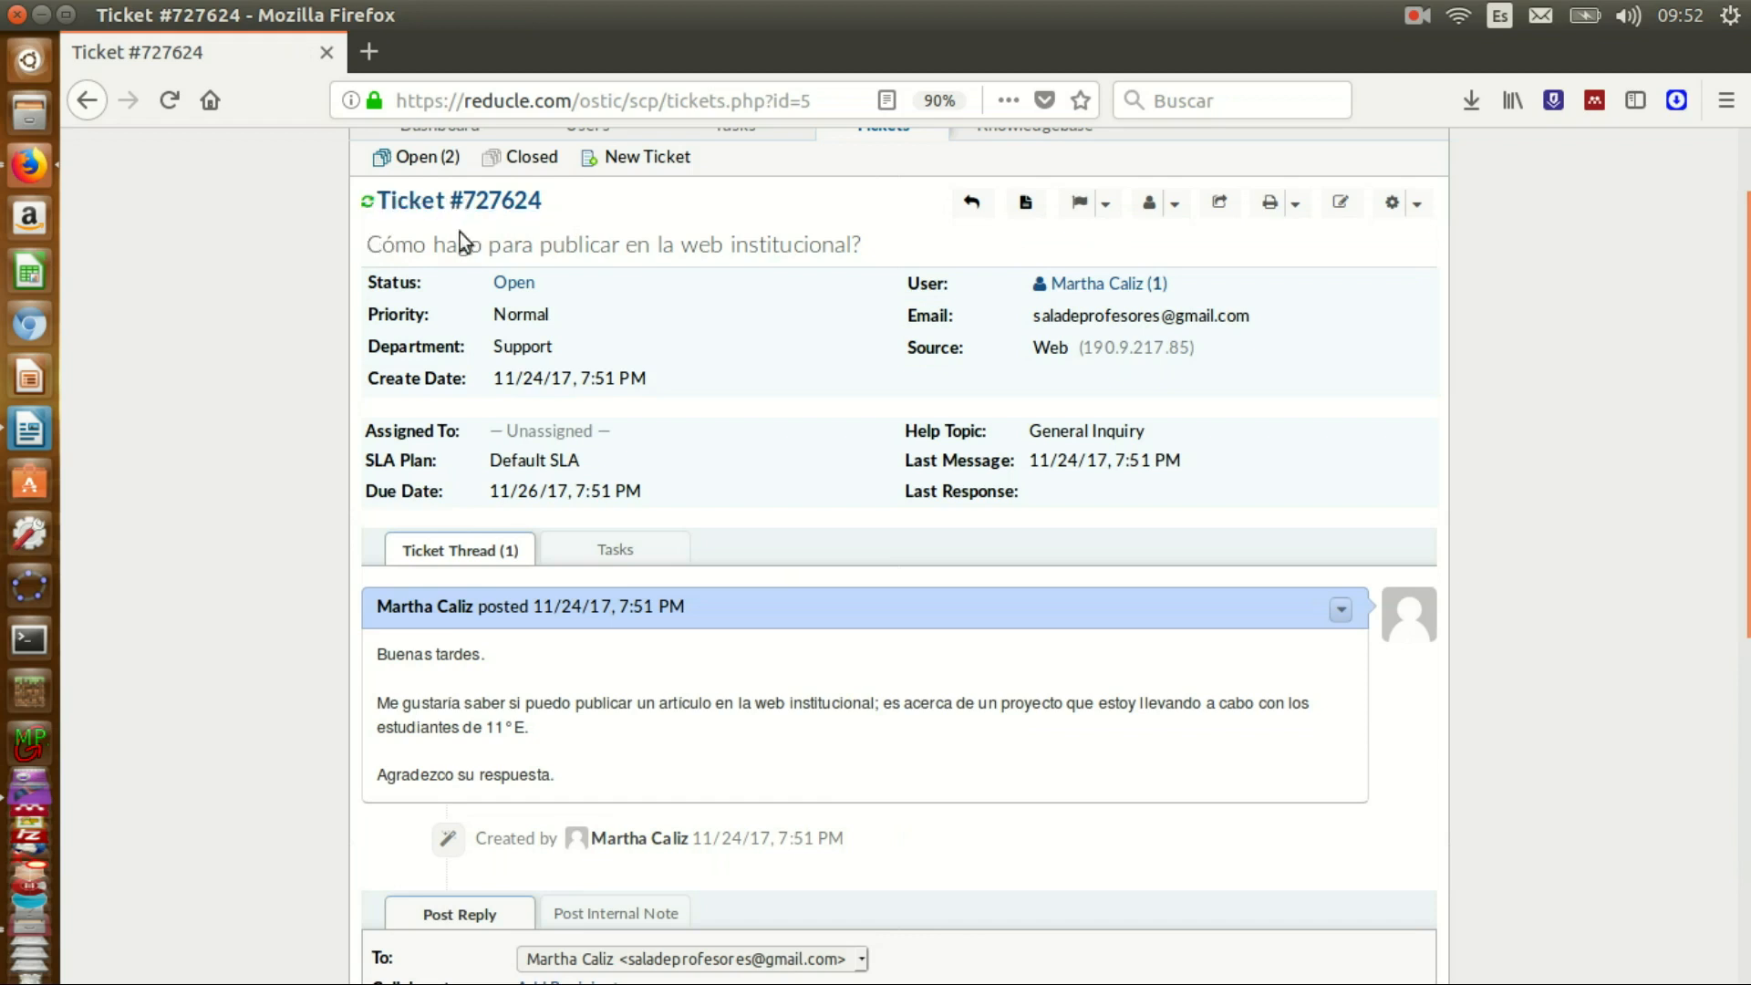
- Finish the reply to ticket #727624, add the Support department signature, and post it as Resolved
scroll(1559, 591, "down", 5)
scroll(1459, 711, "up", 2)
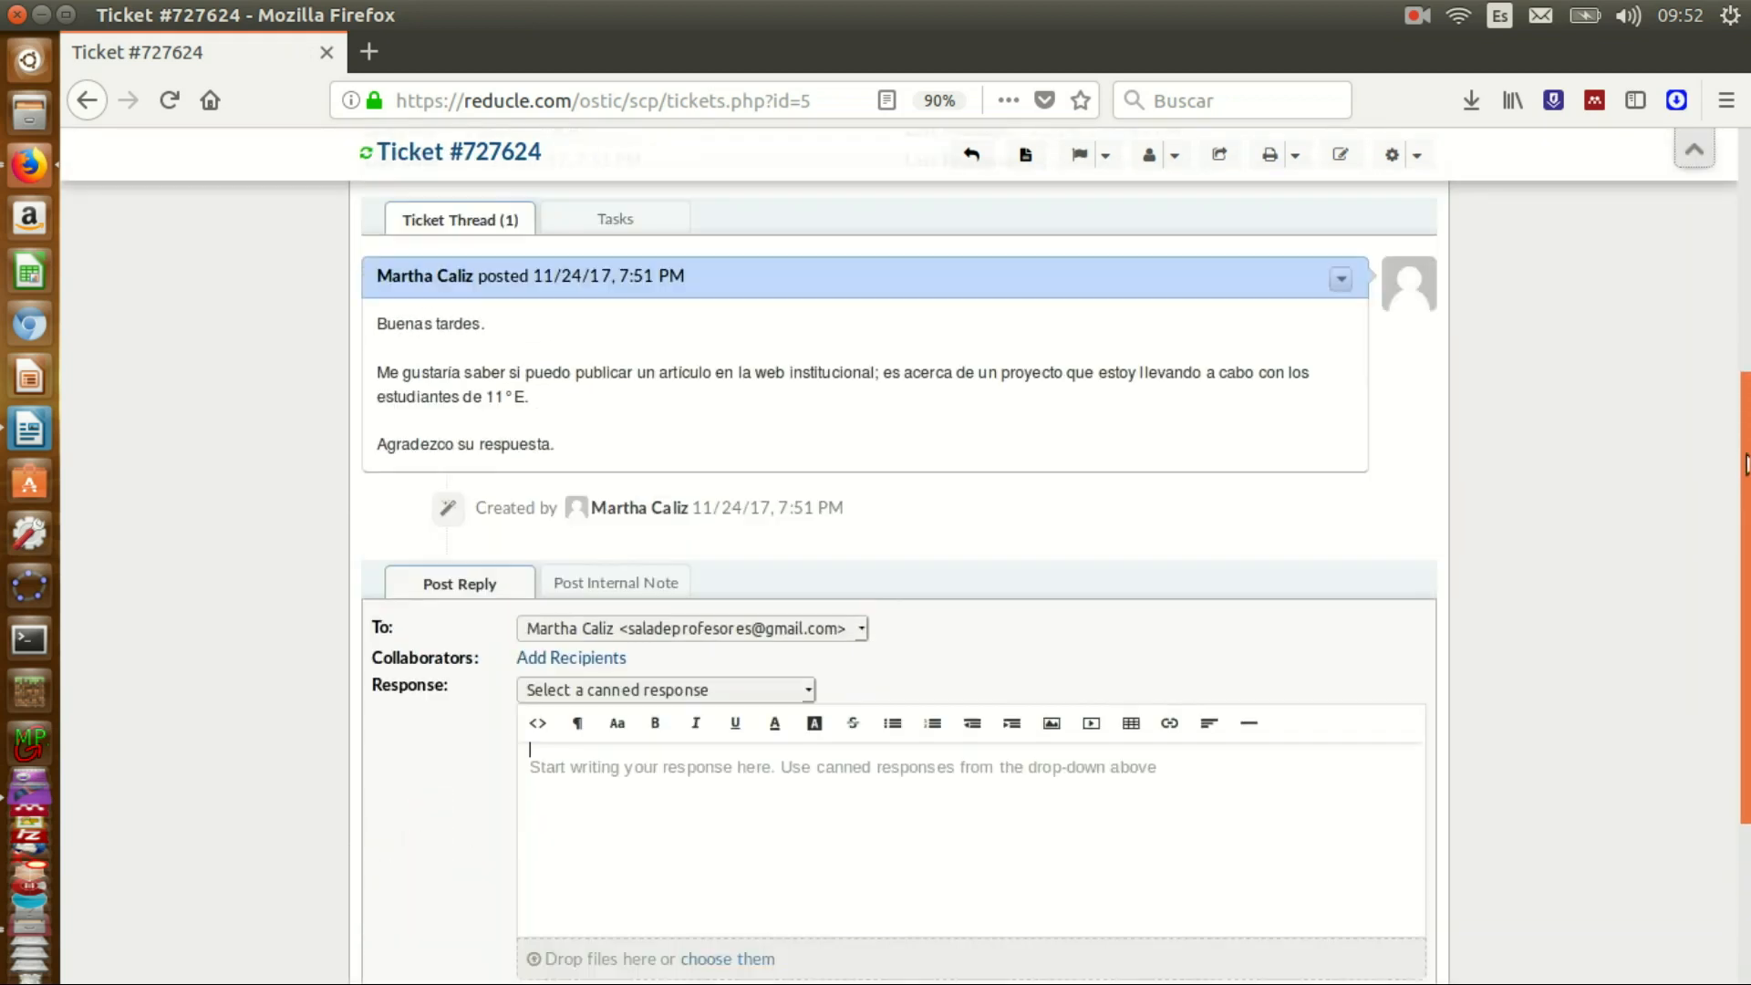
left_click(1375, 828)
type("m")
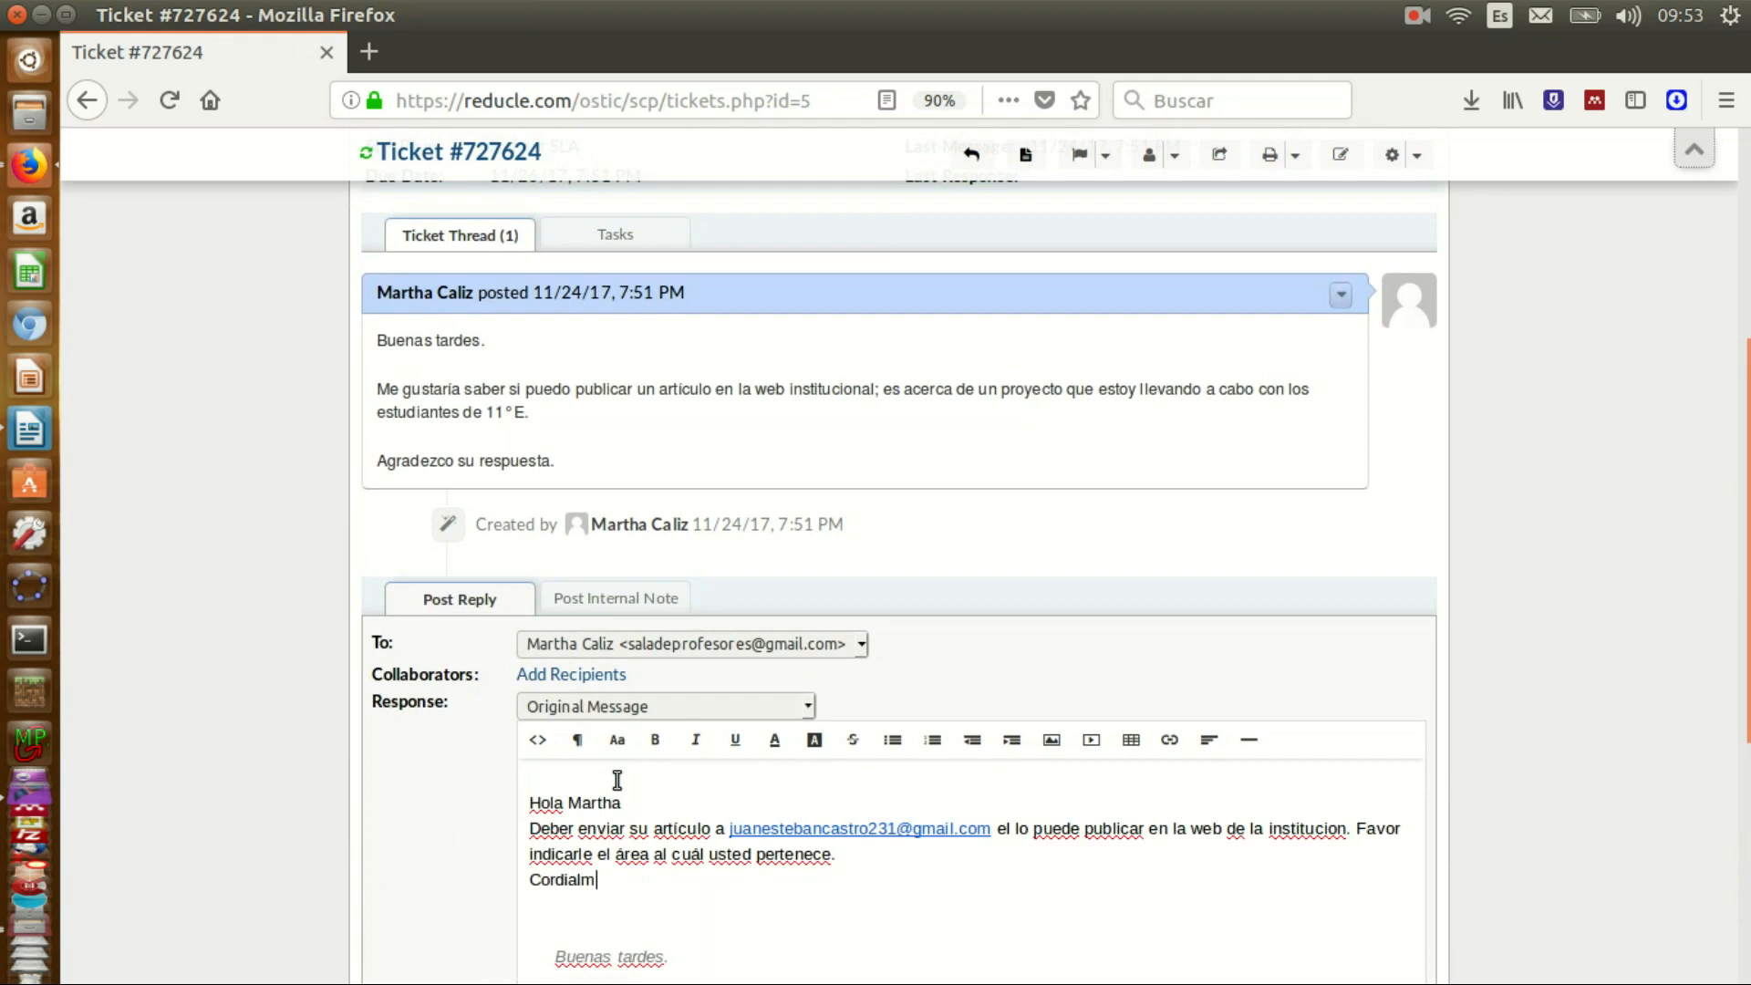
type("ente.")
scroll(1571, 584, "down", 2)
scroll(800, 606, "down", 3)
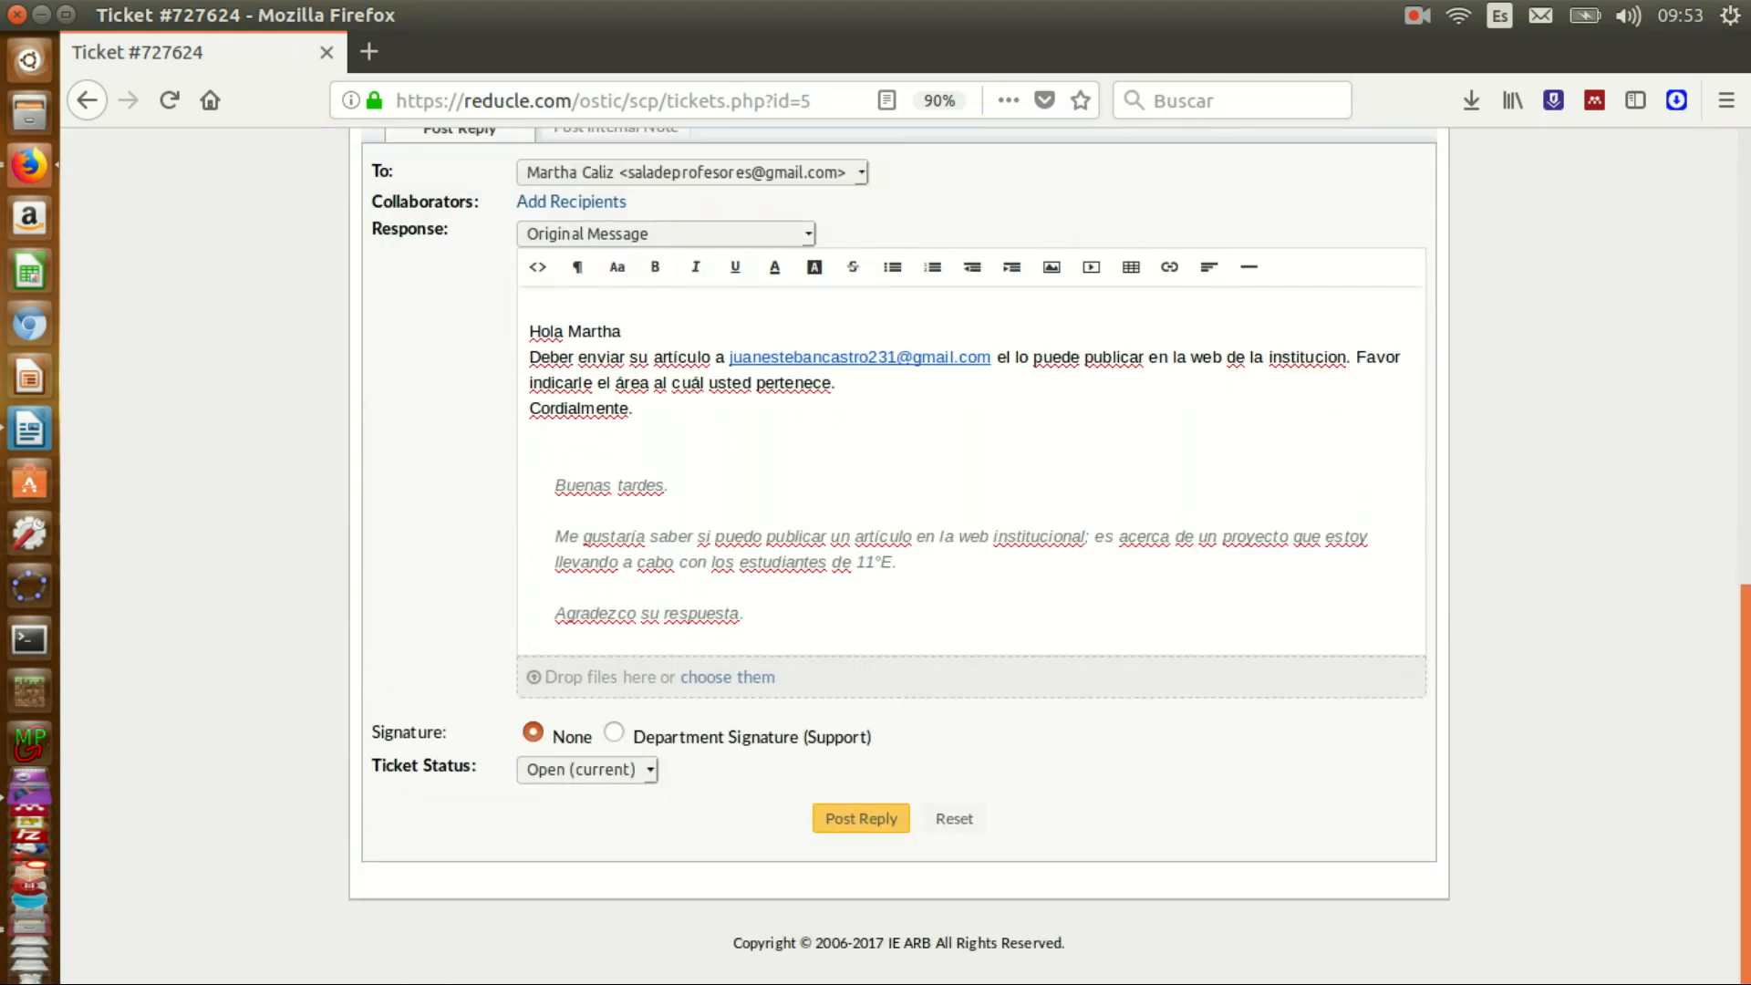
left_click(613, 734)
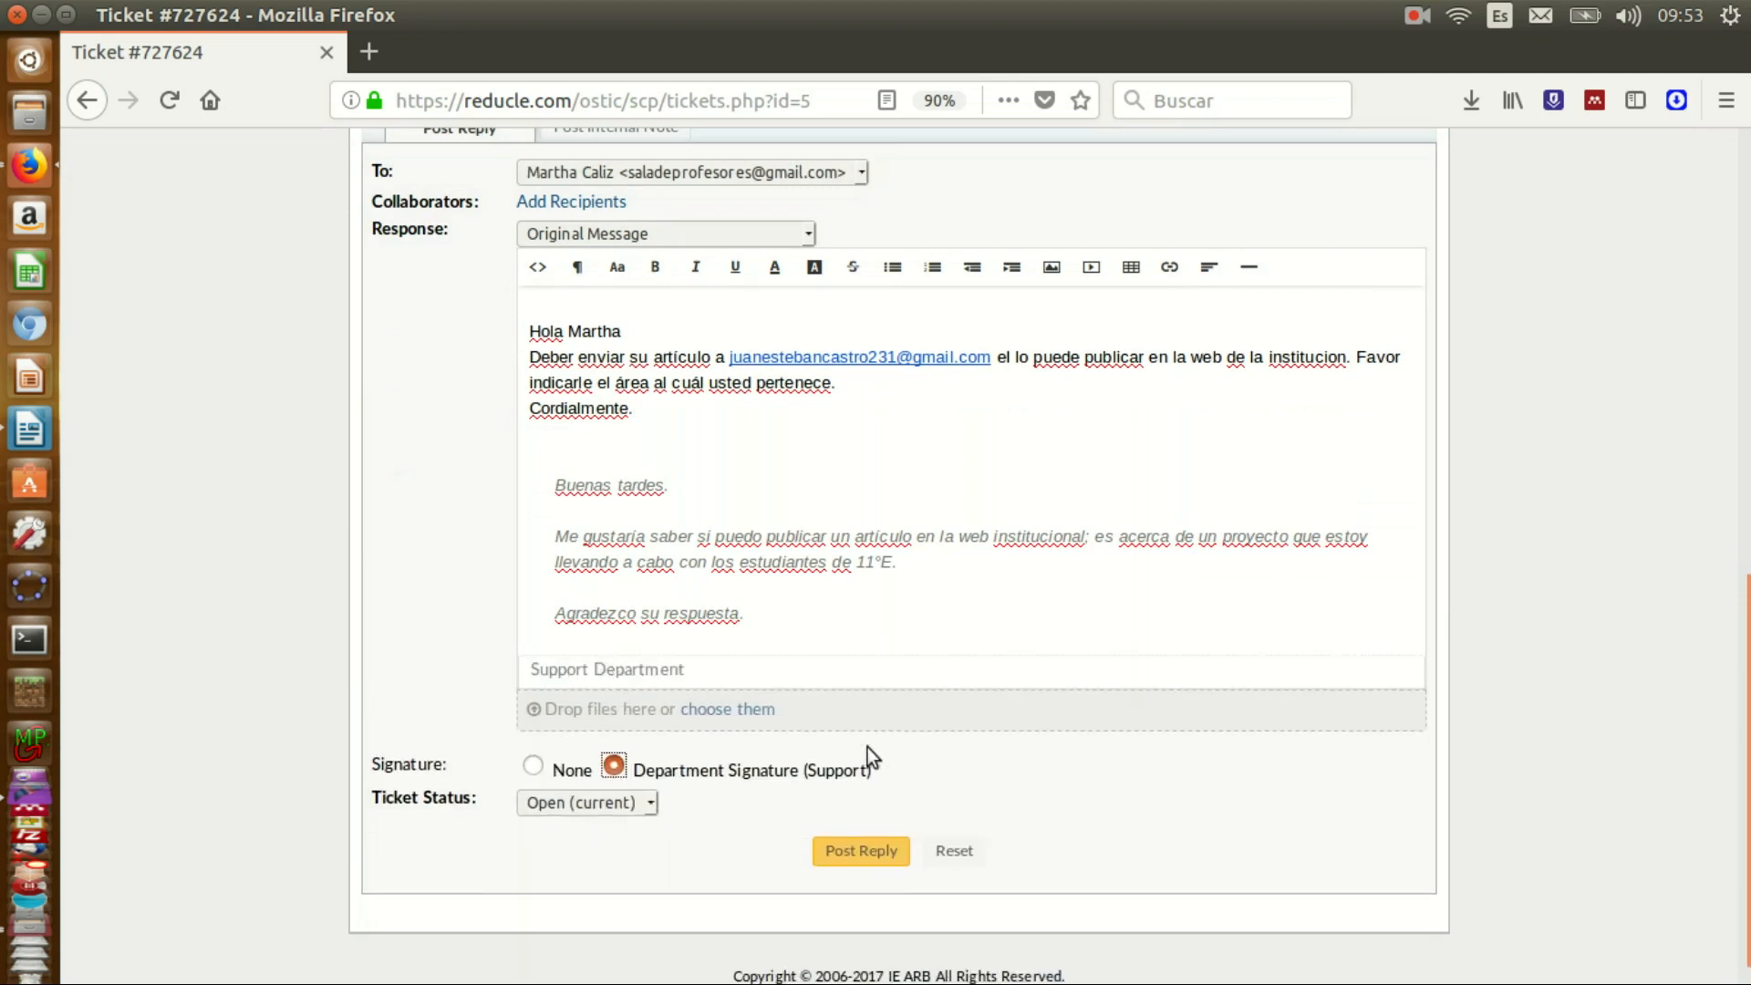
left_click(647, 801)
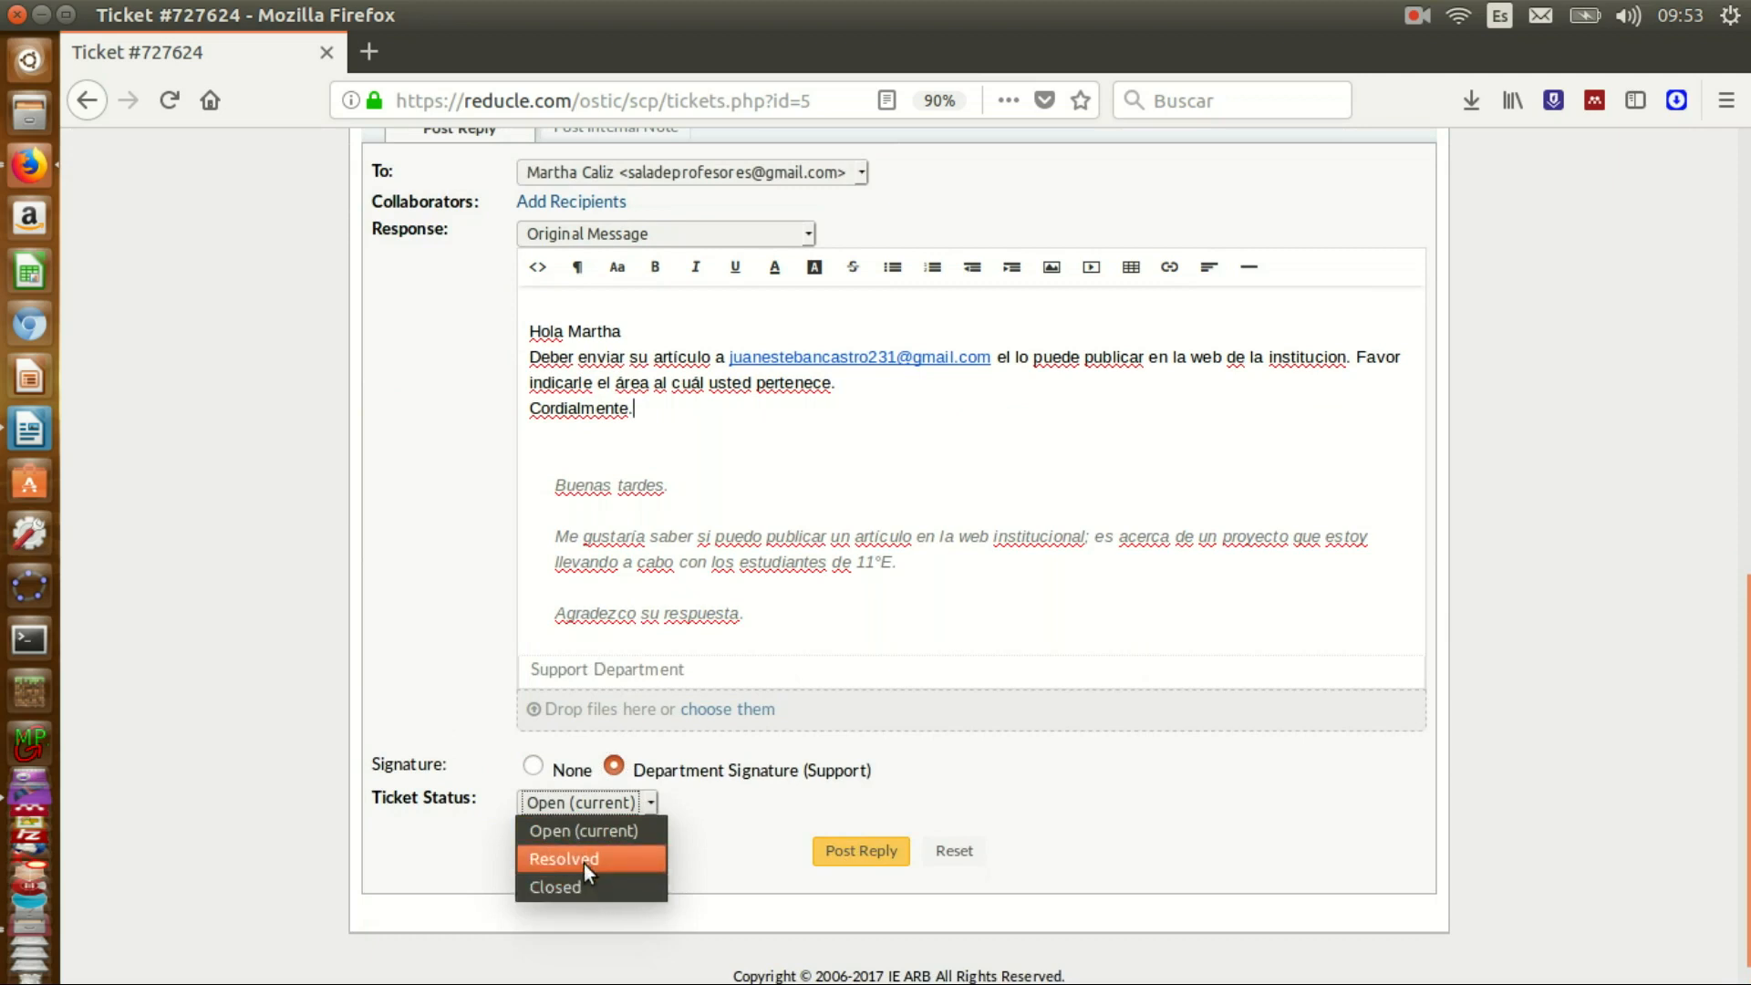
left_click(589, 861)
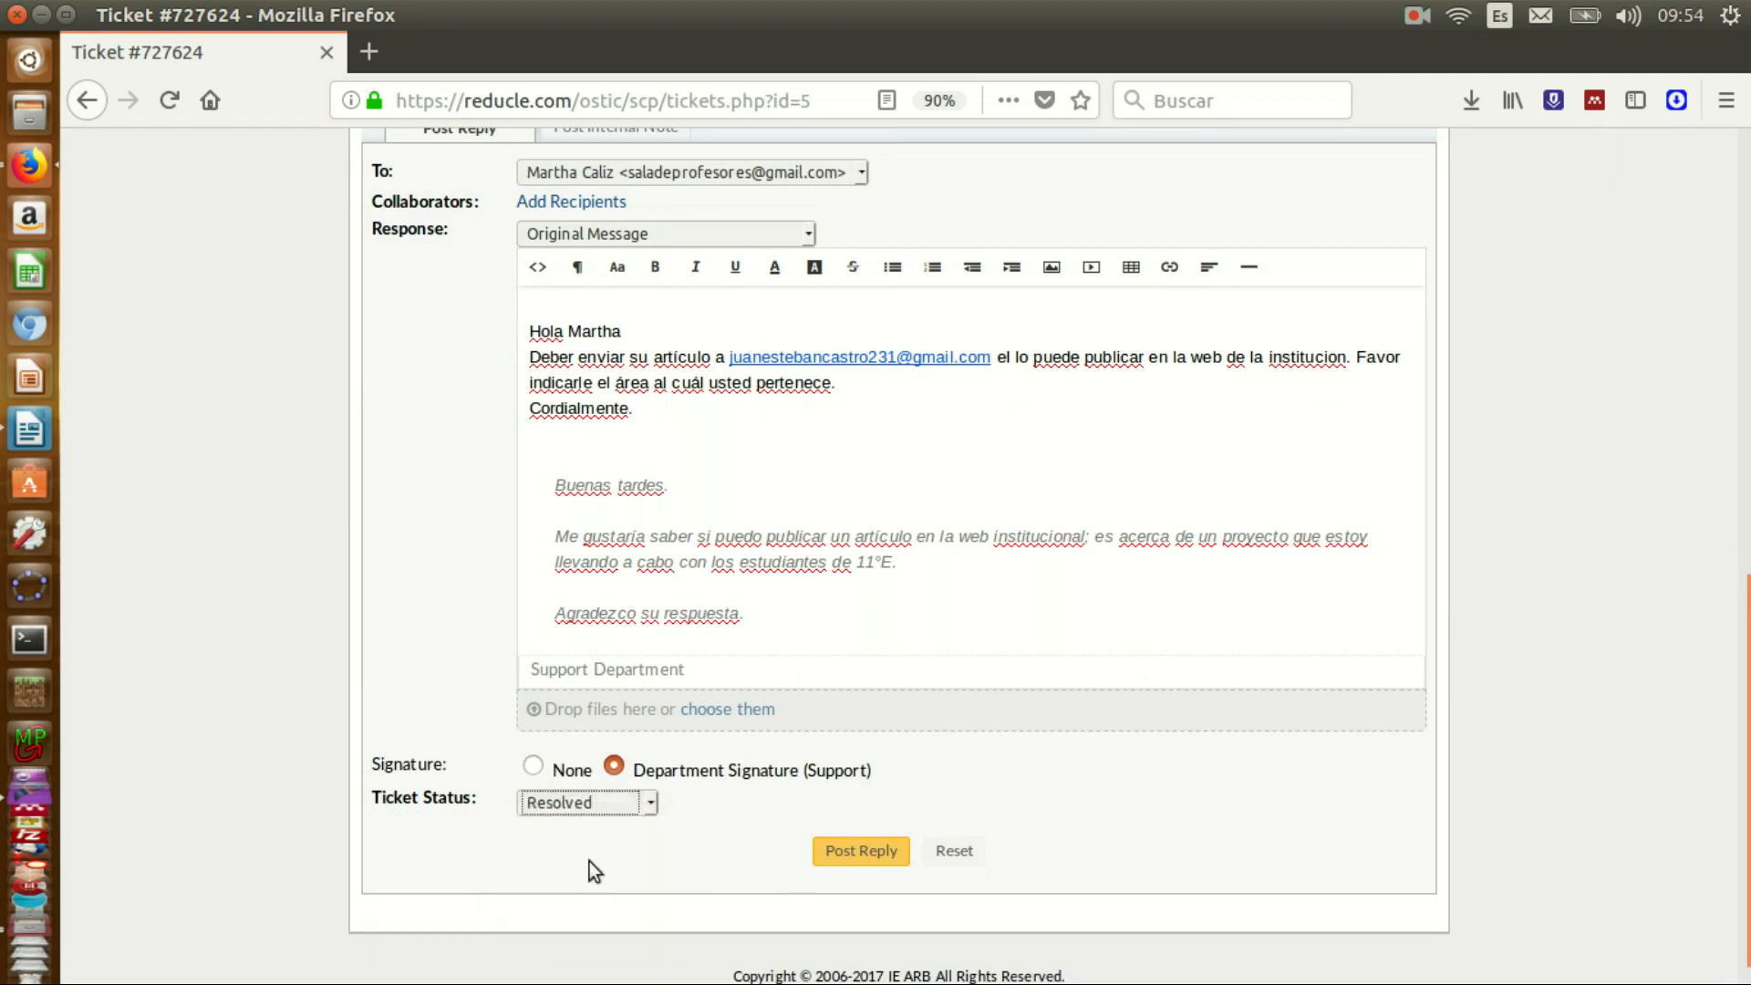
left_click(838, 852)
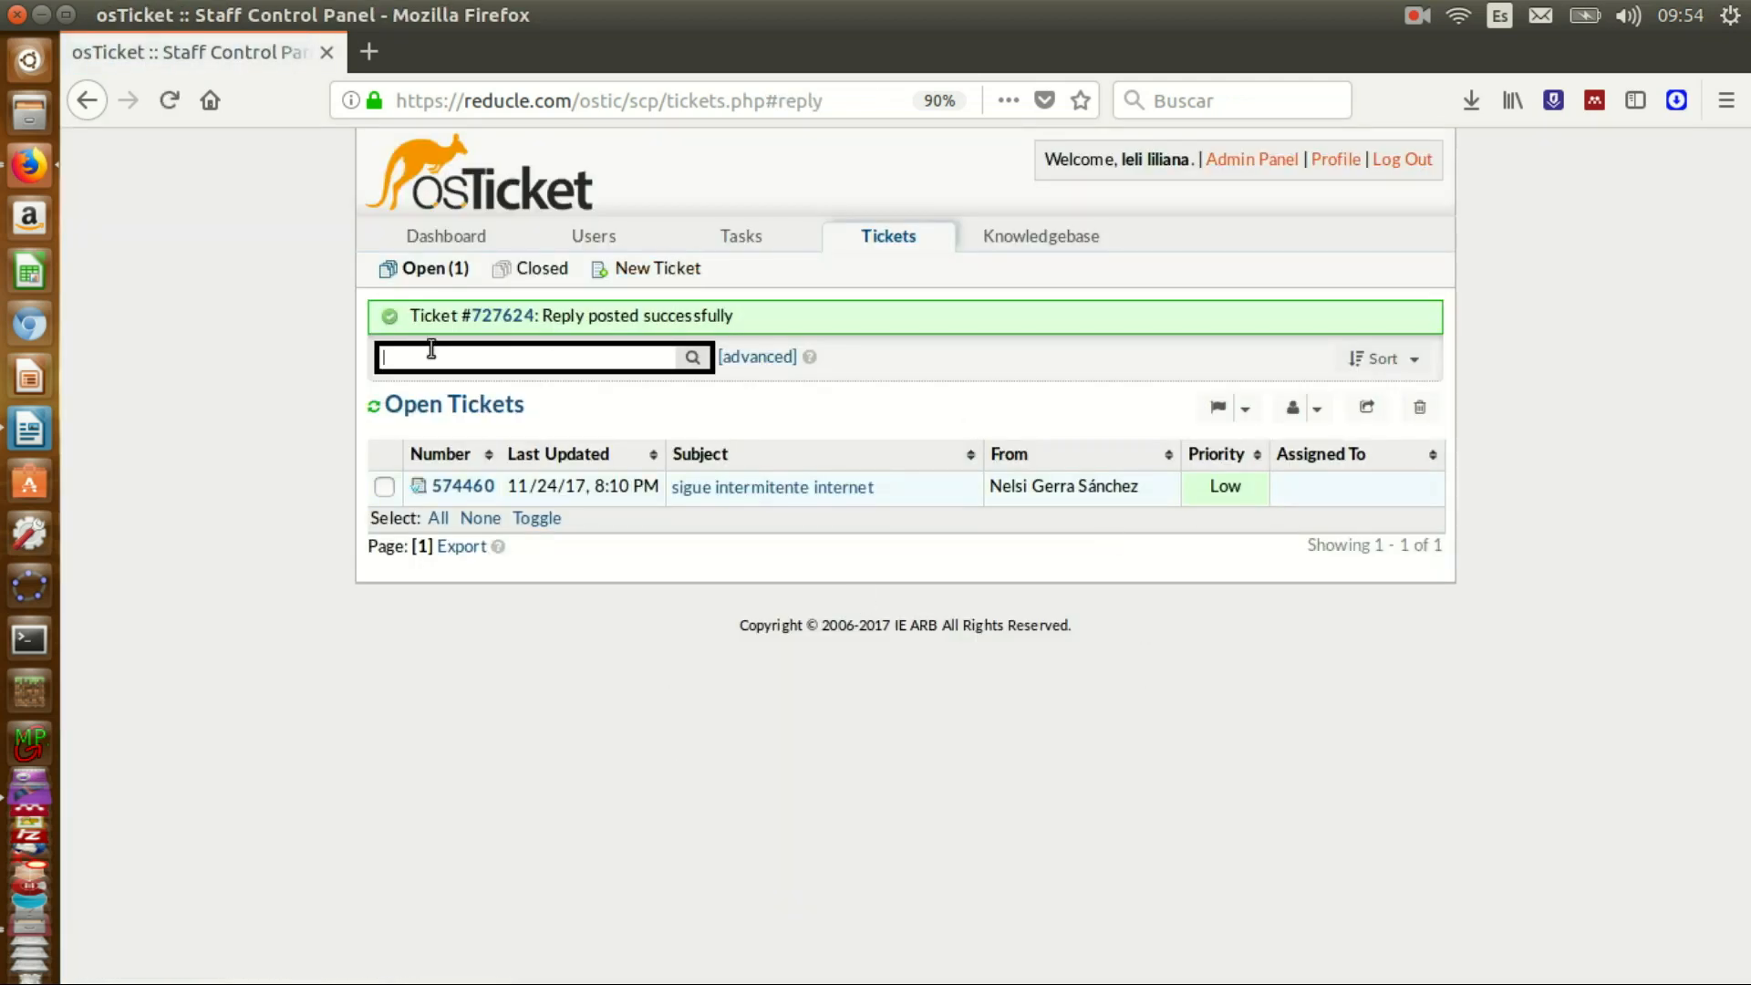
- Review the dashboard's ticket activity chart and topic statistics, then switch to the User Directory
left_click(440, 239)
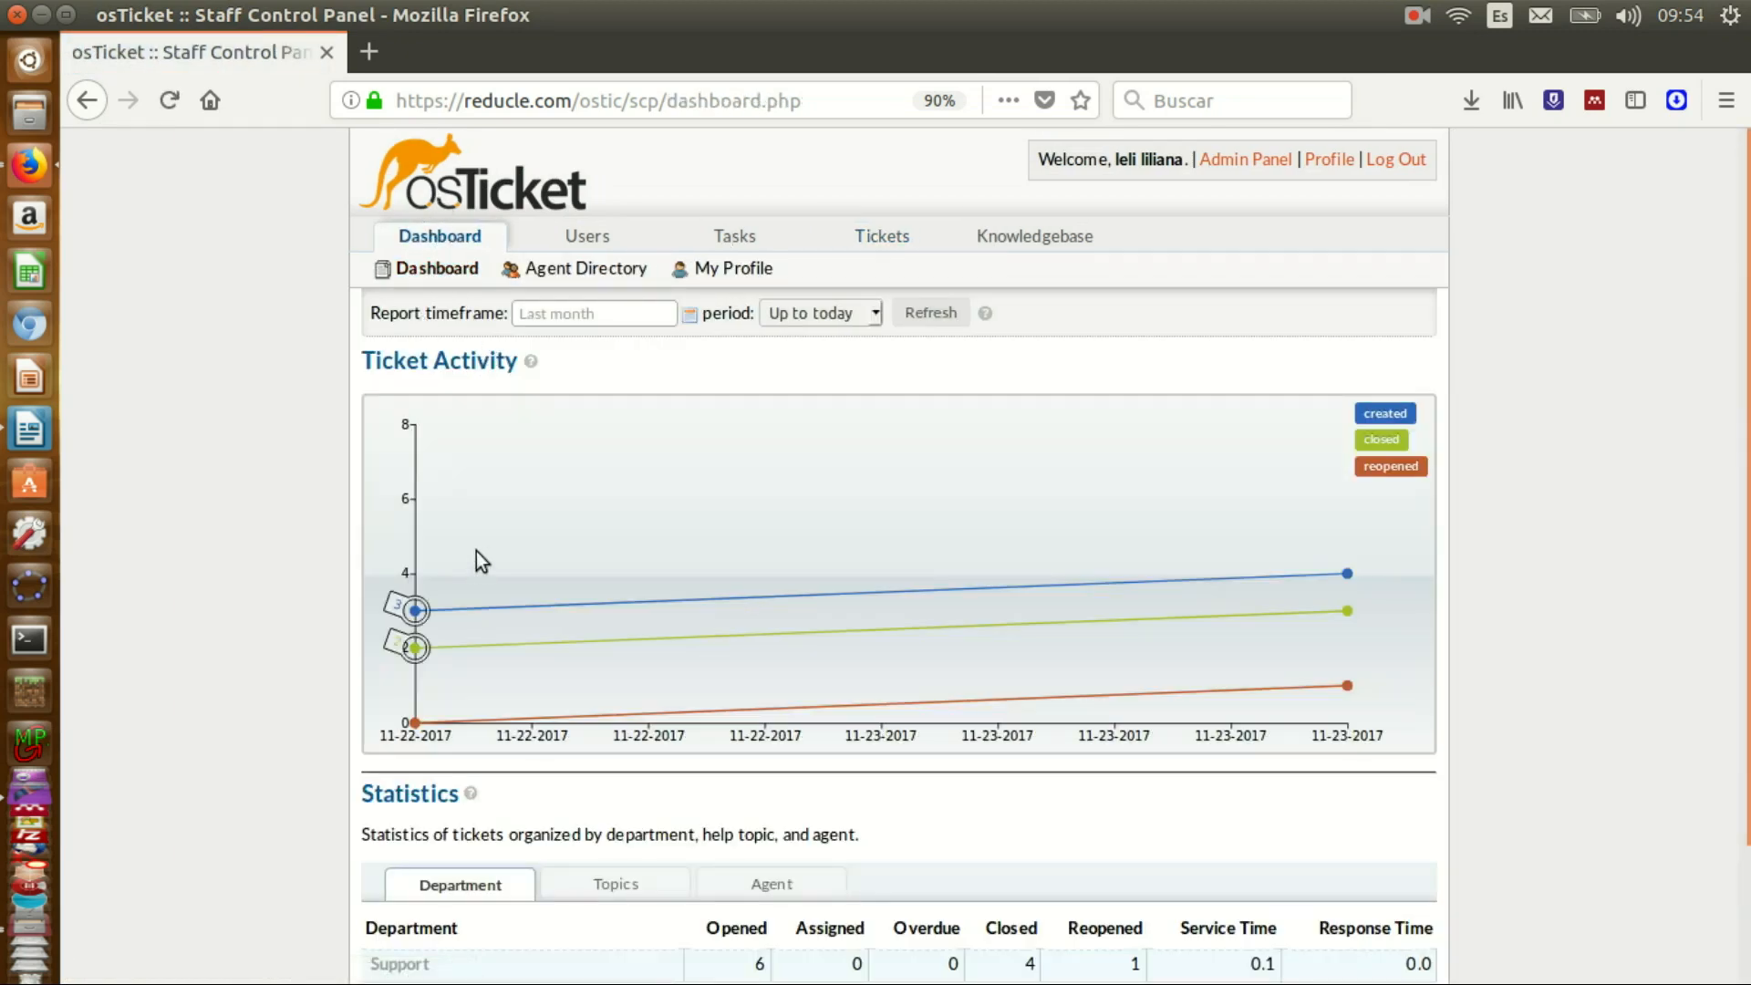
mouse_move(1347, 572)
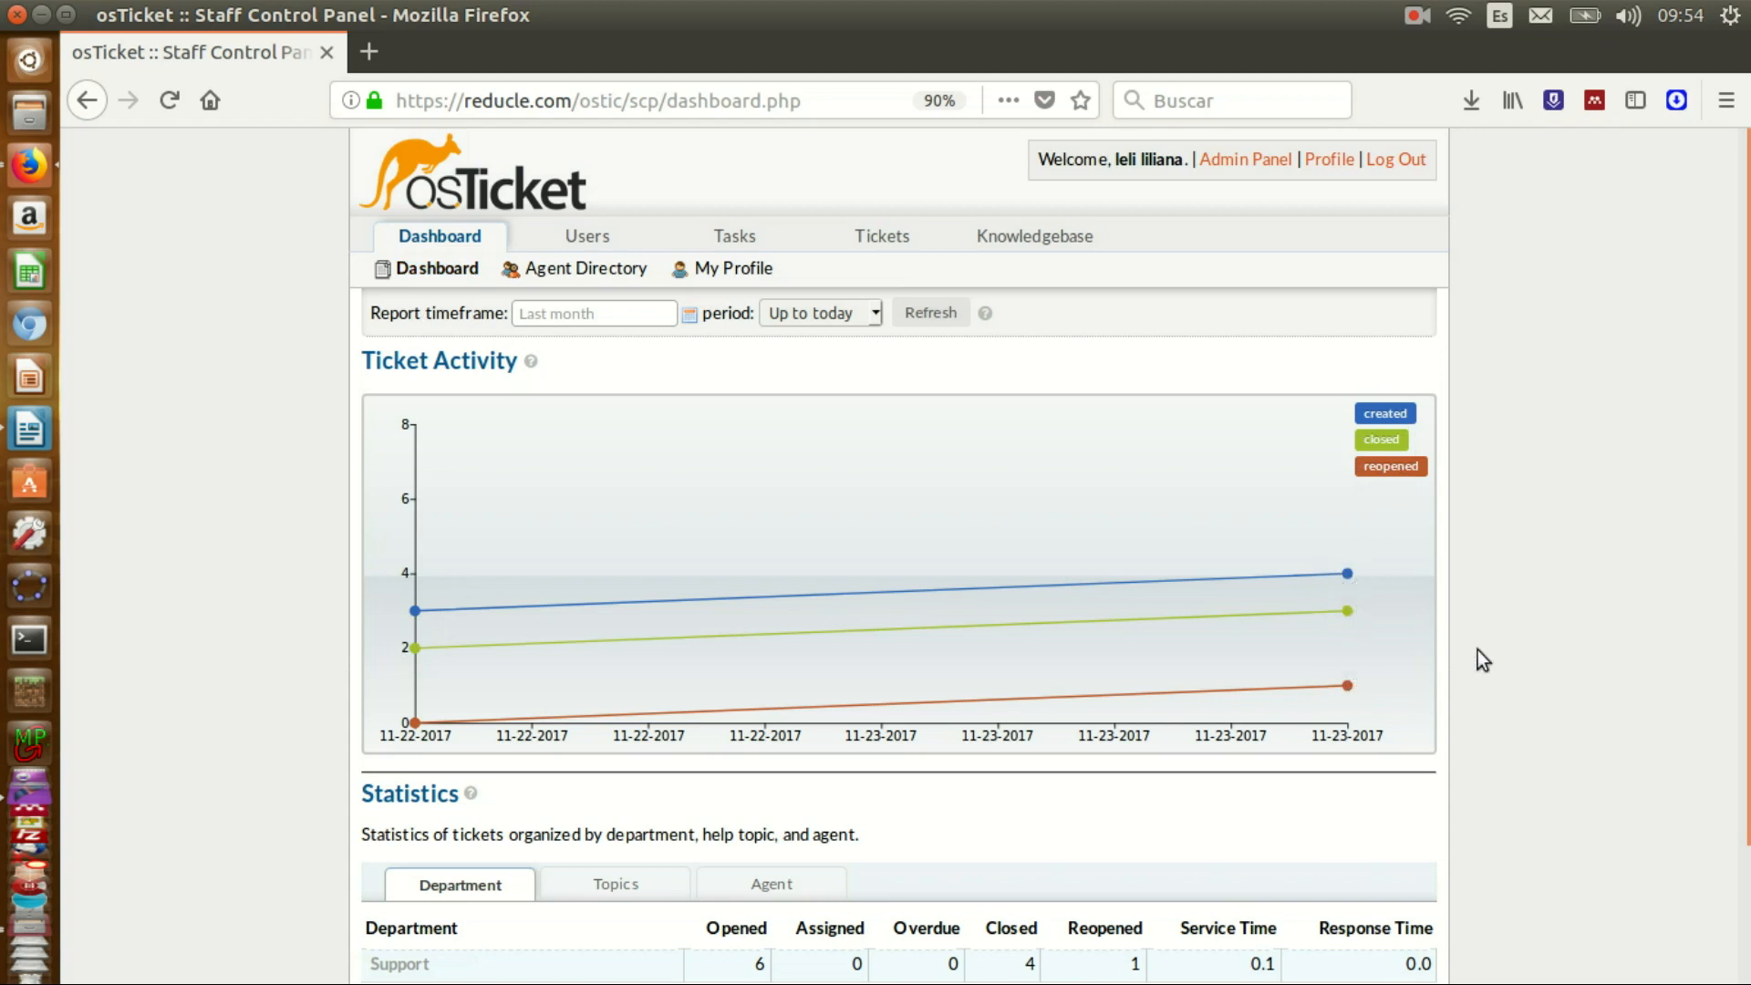
scroll(1745, 484, "down", 3)
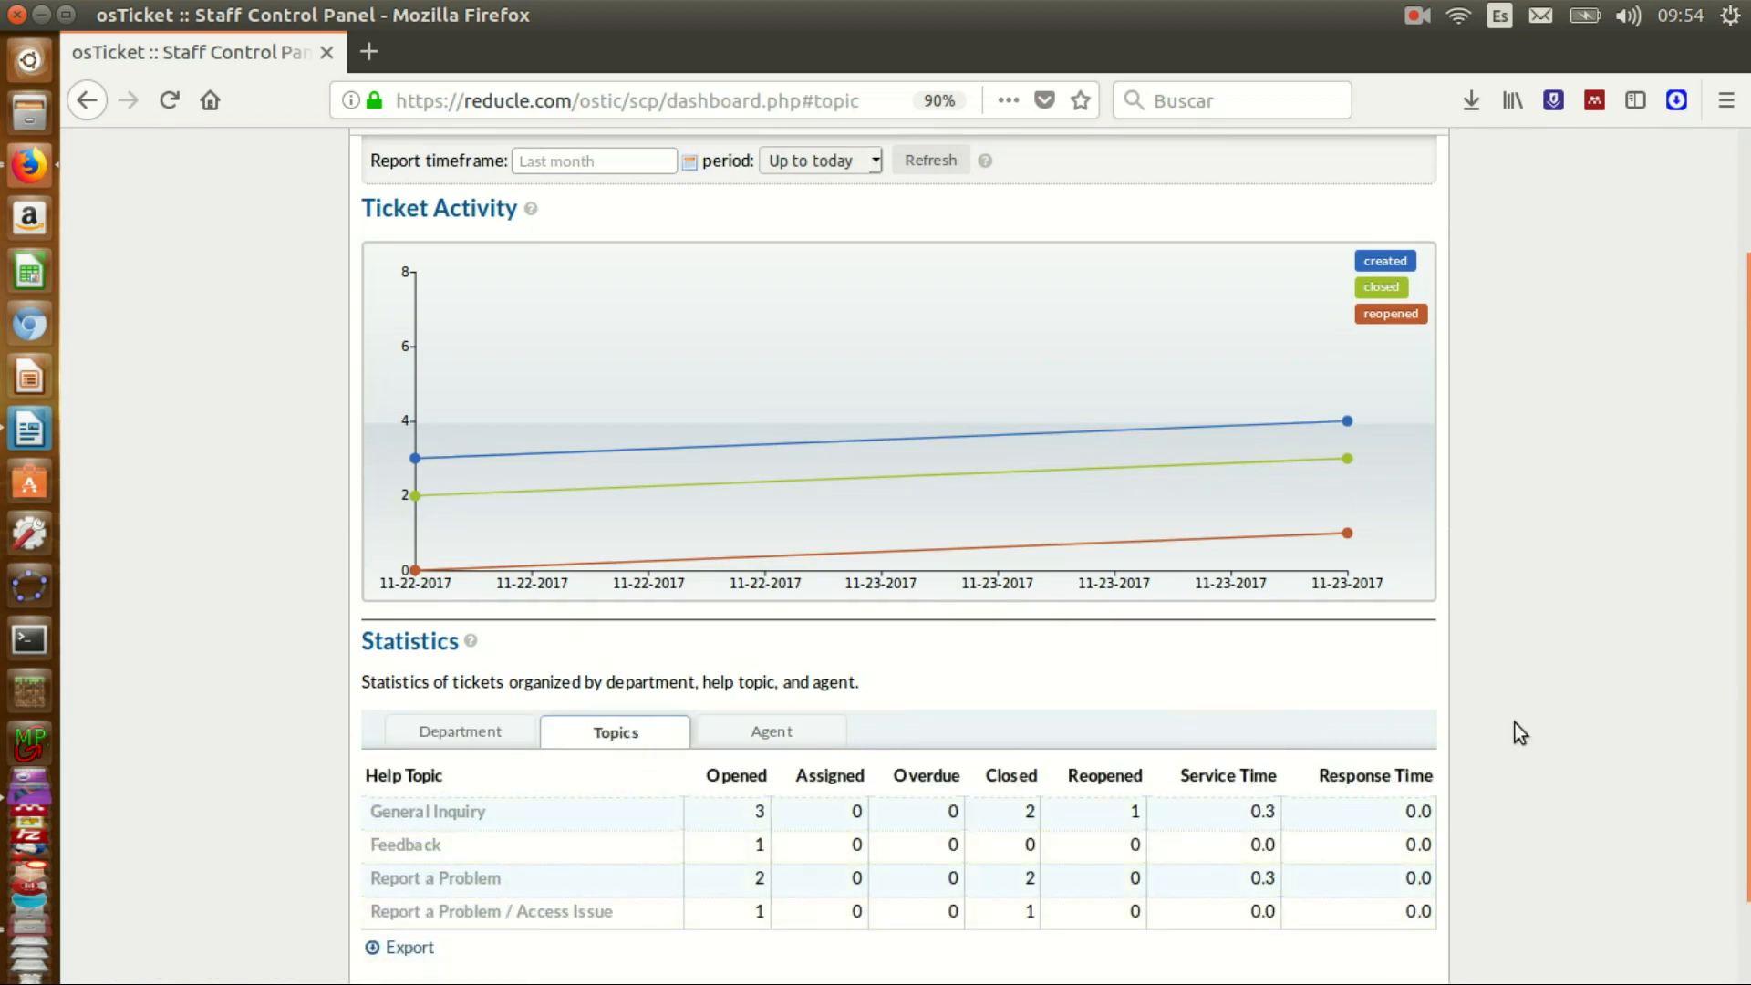
scroll(1725, 771, "down", 2)
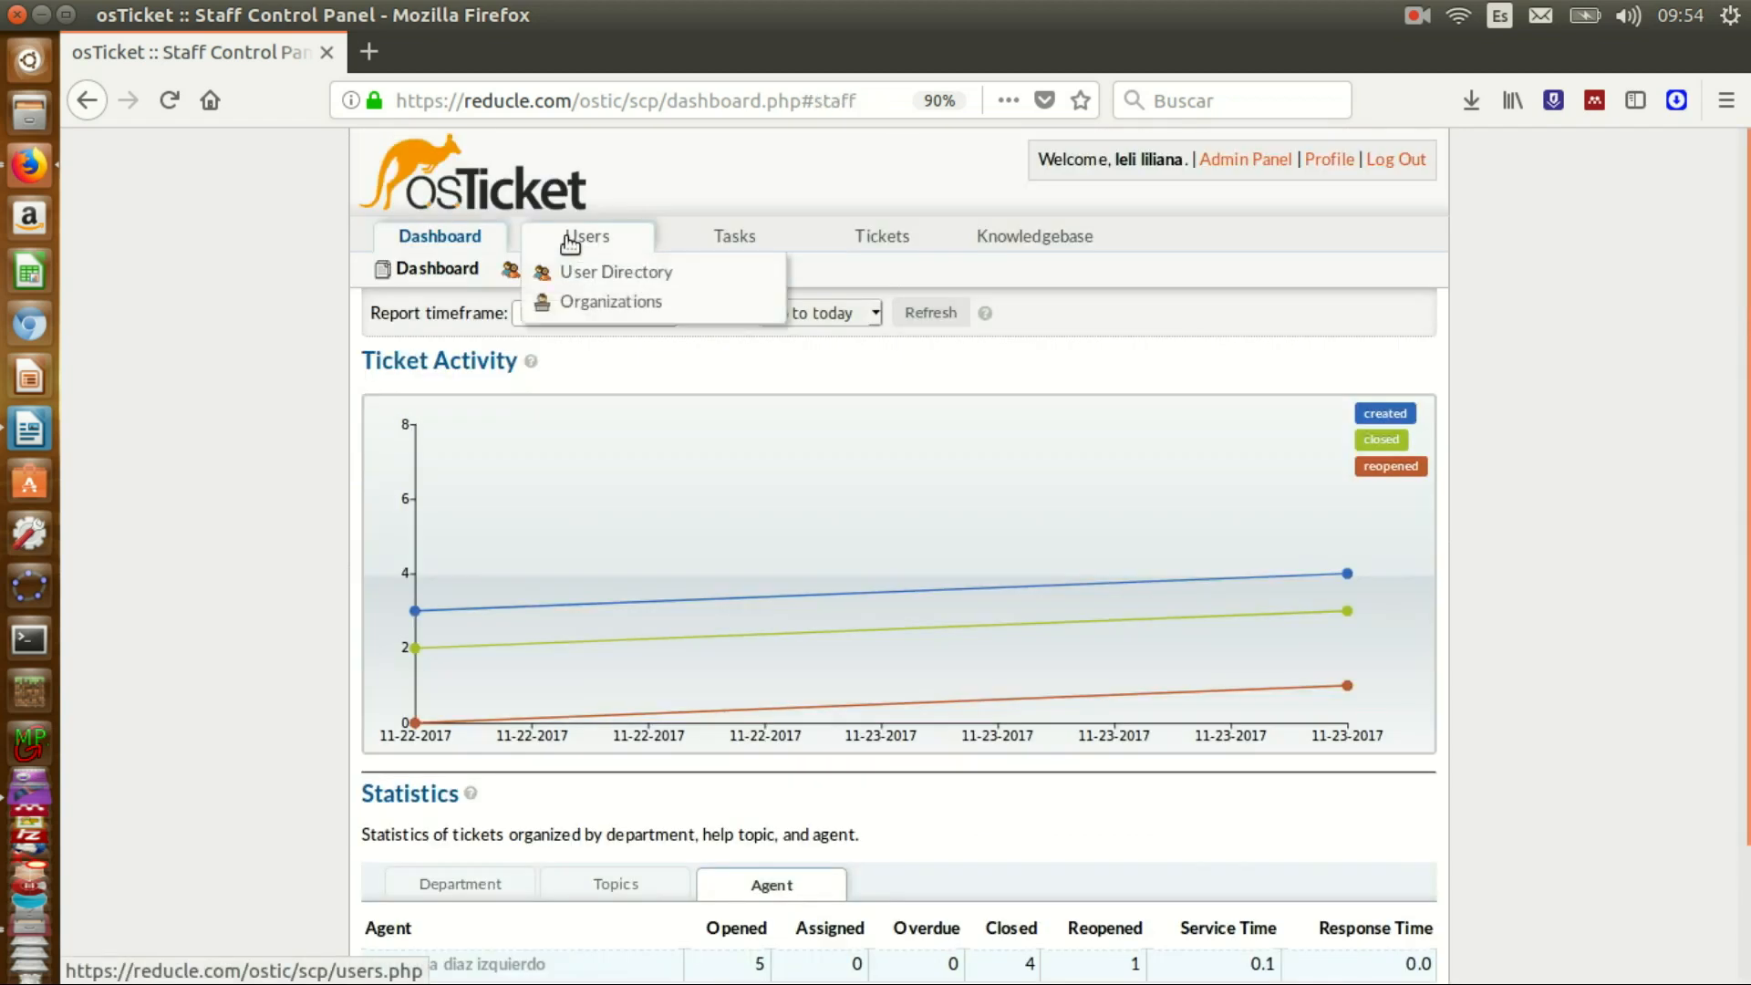
left_click(567, 238)
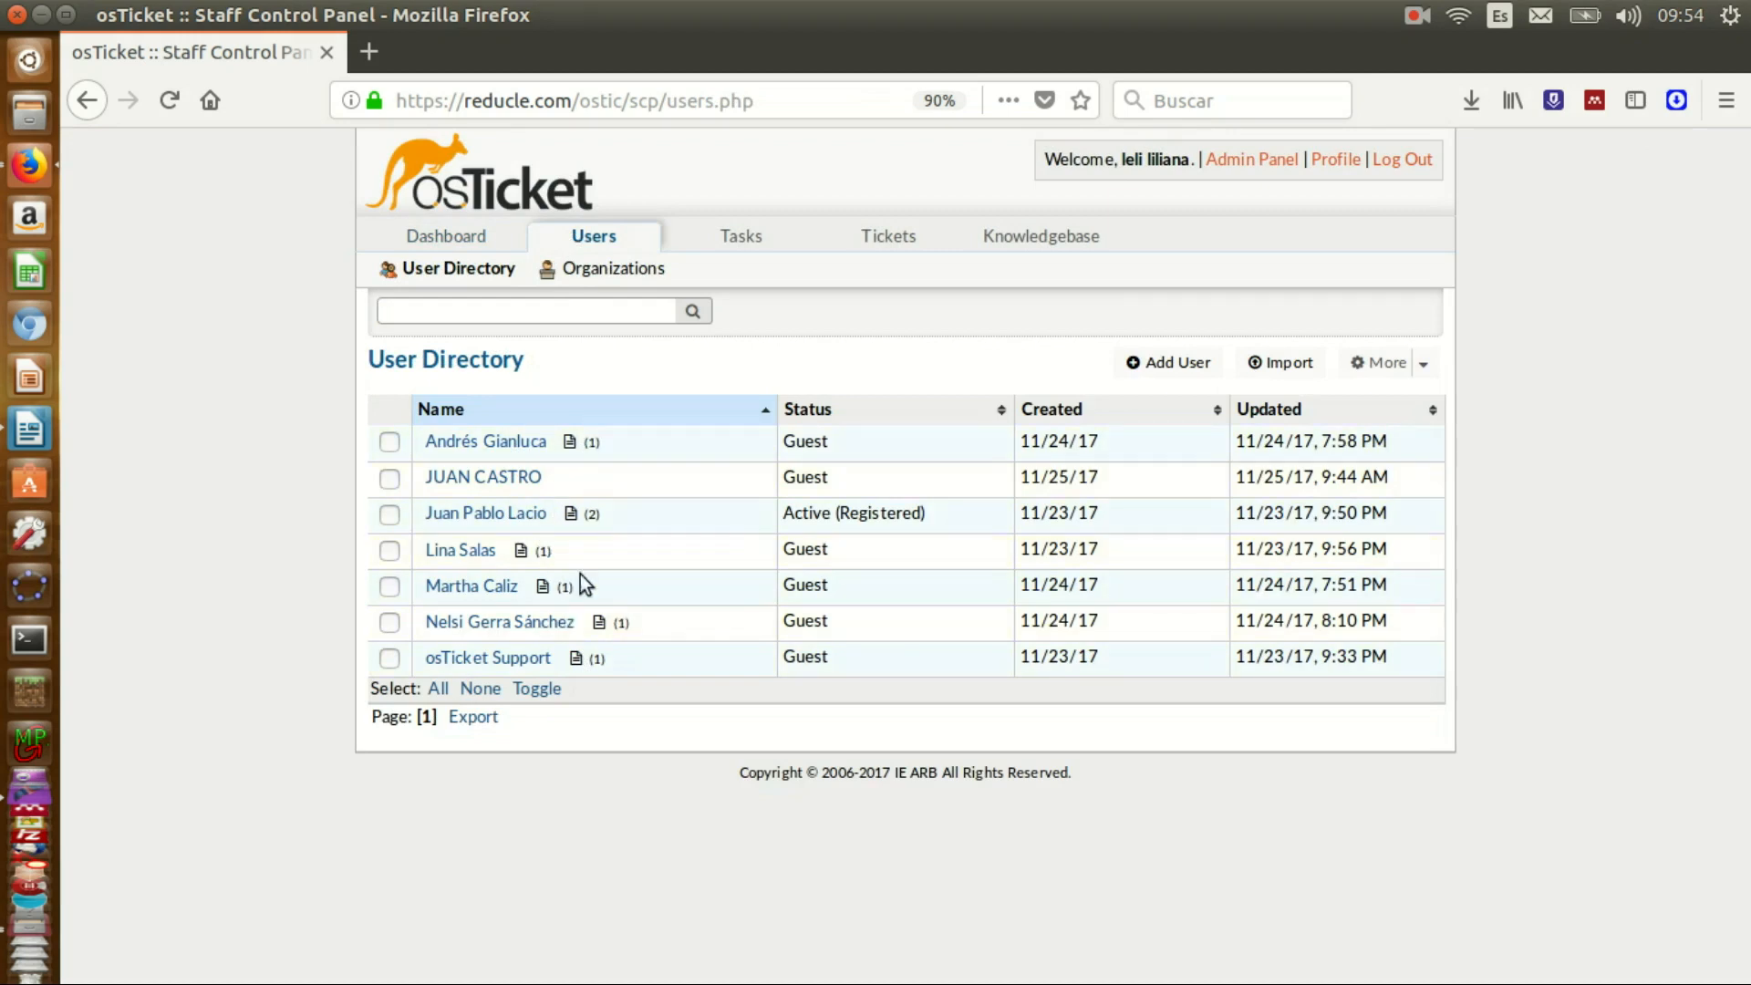
- Show the Organizations list with IE ARB and osTicket, then move on to open tasks
left_click(580, 270)
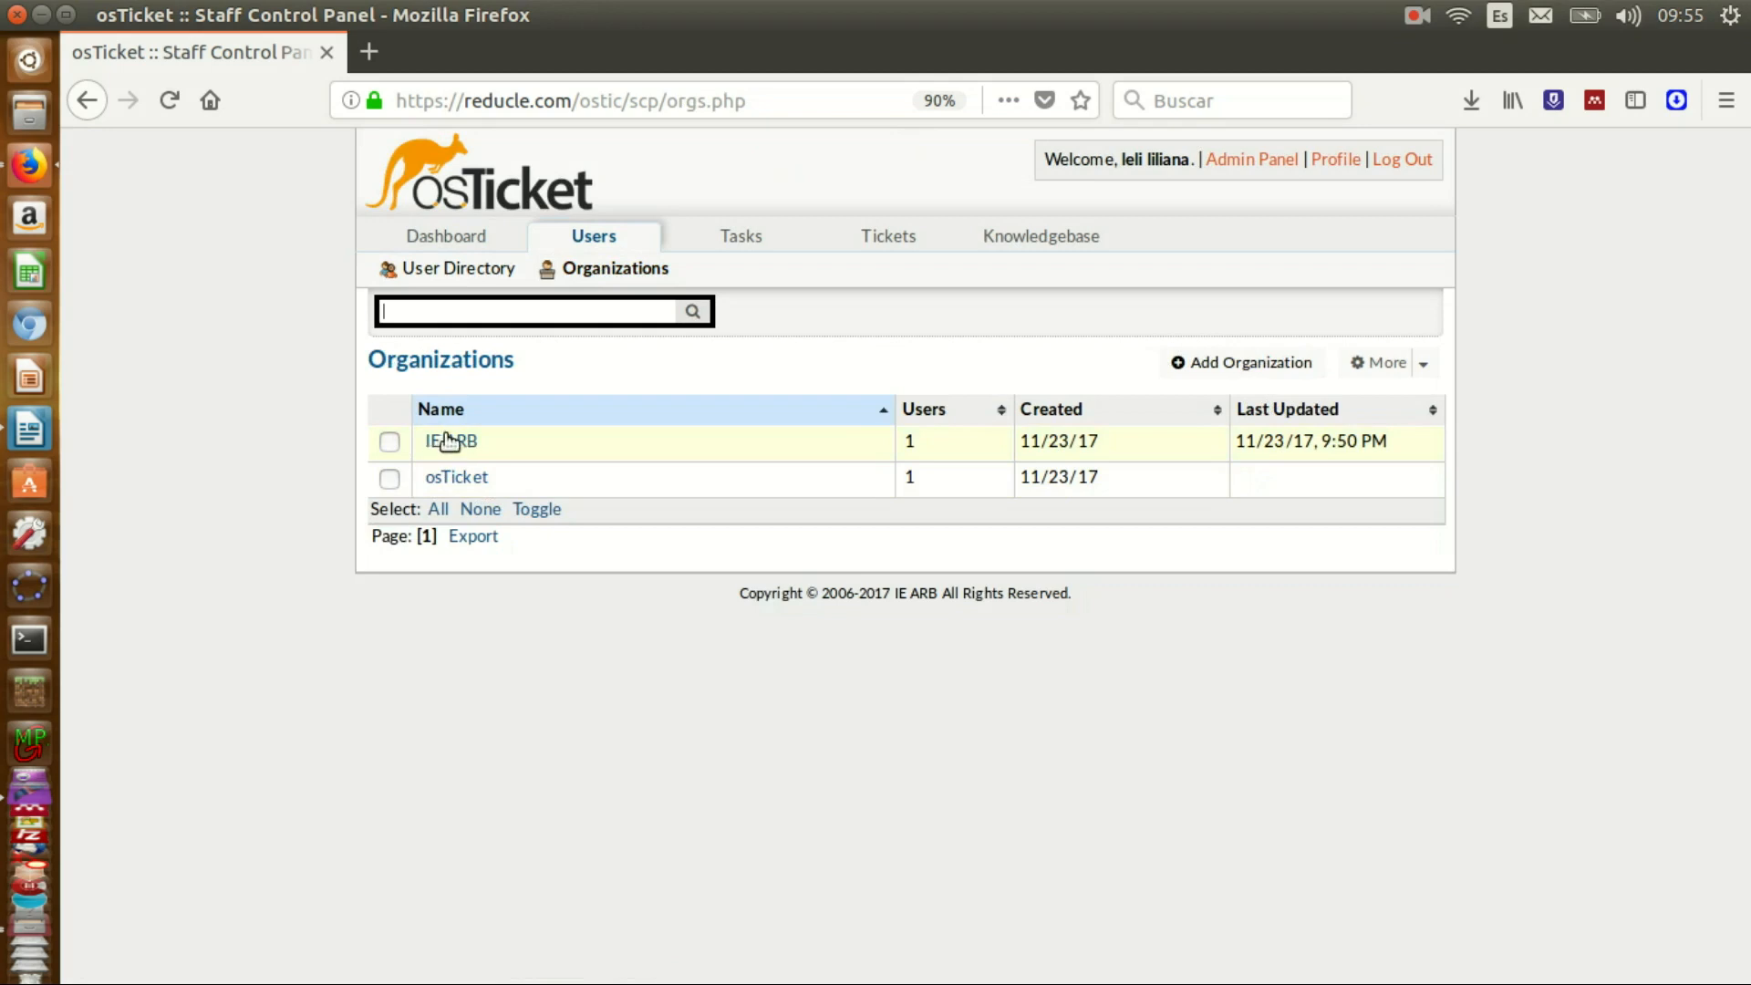
left_click(724, 238)
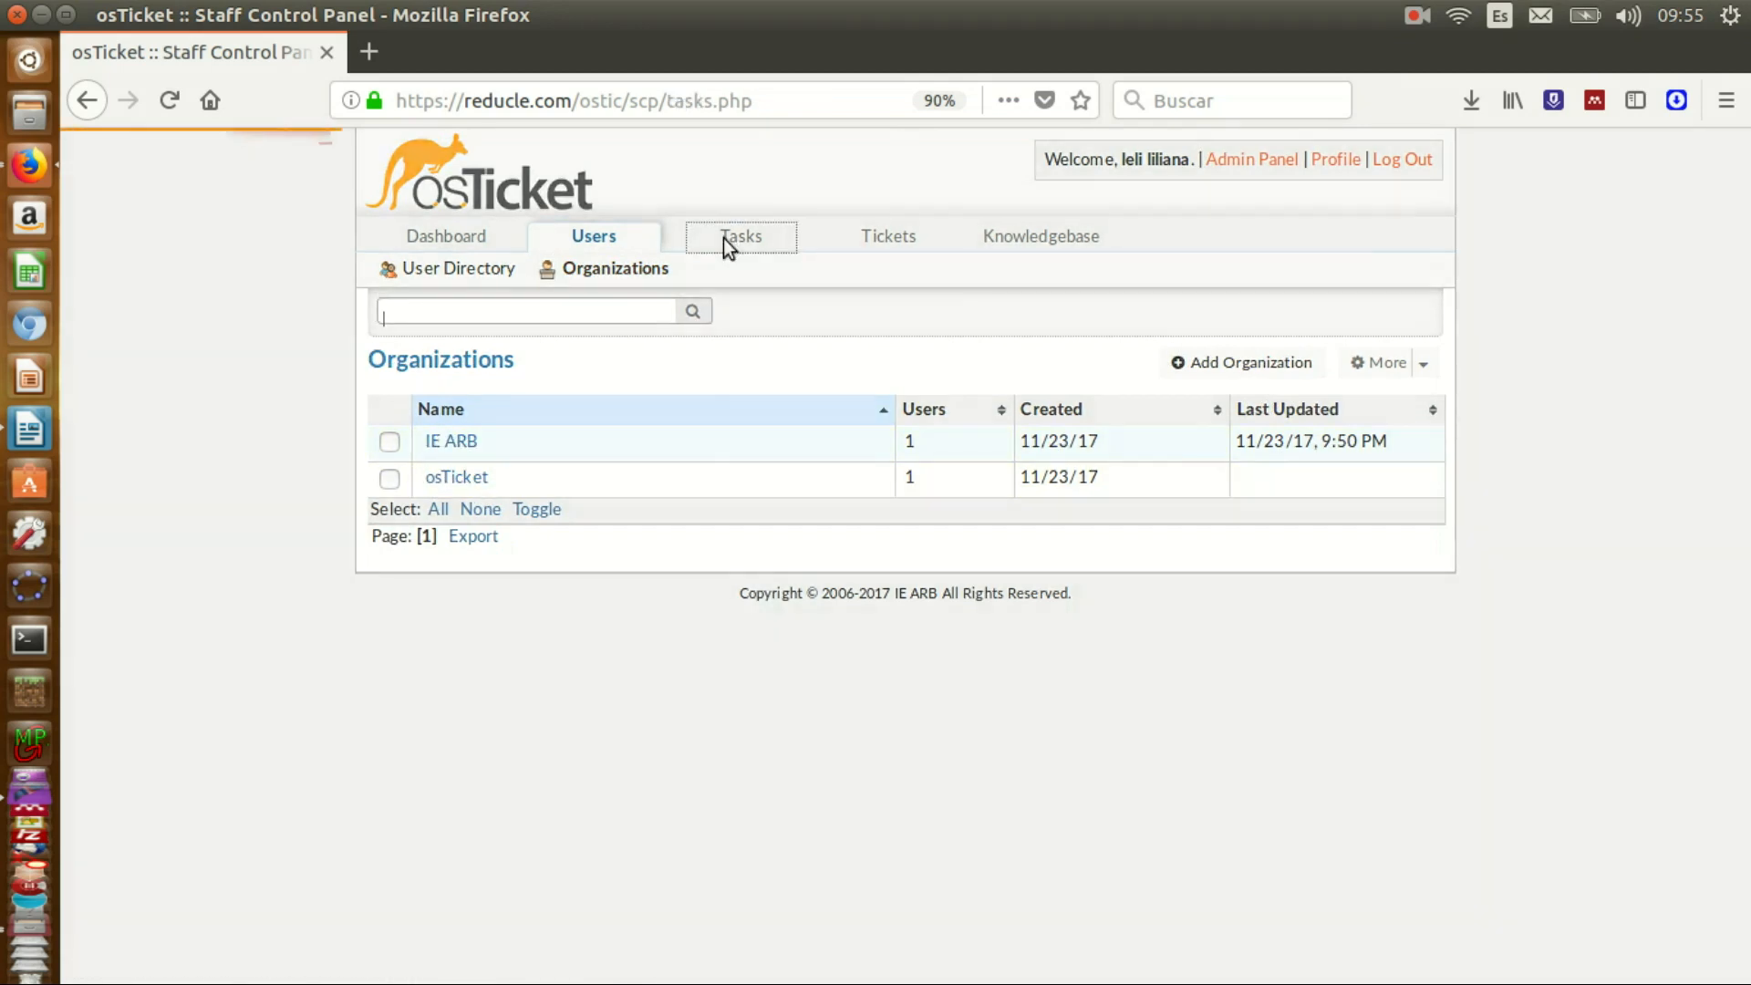
- Inspect Task #4 and its collaborator, keep its status Open, and return to open tickets
left_click(921, 444)
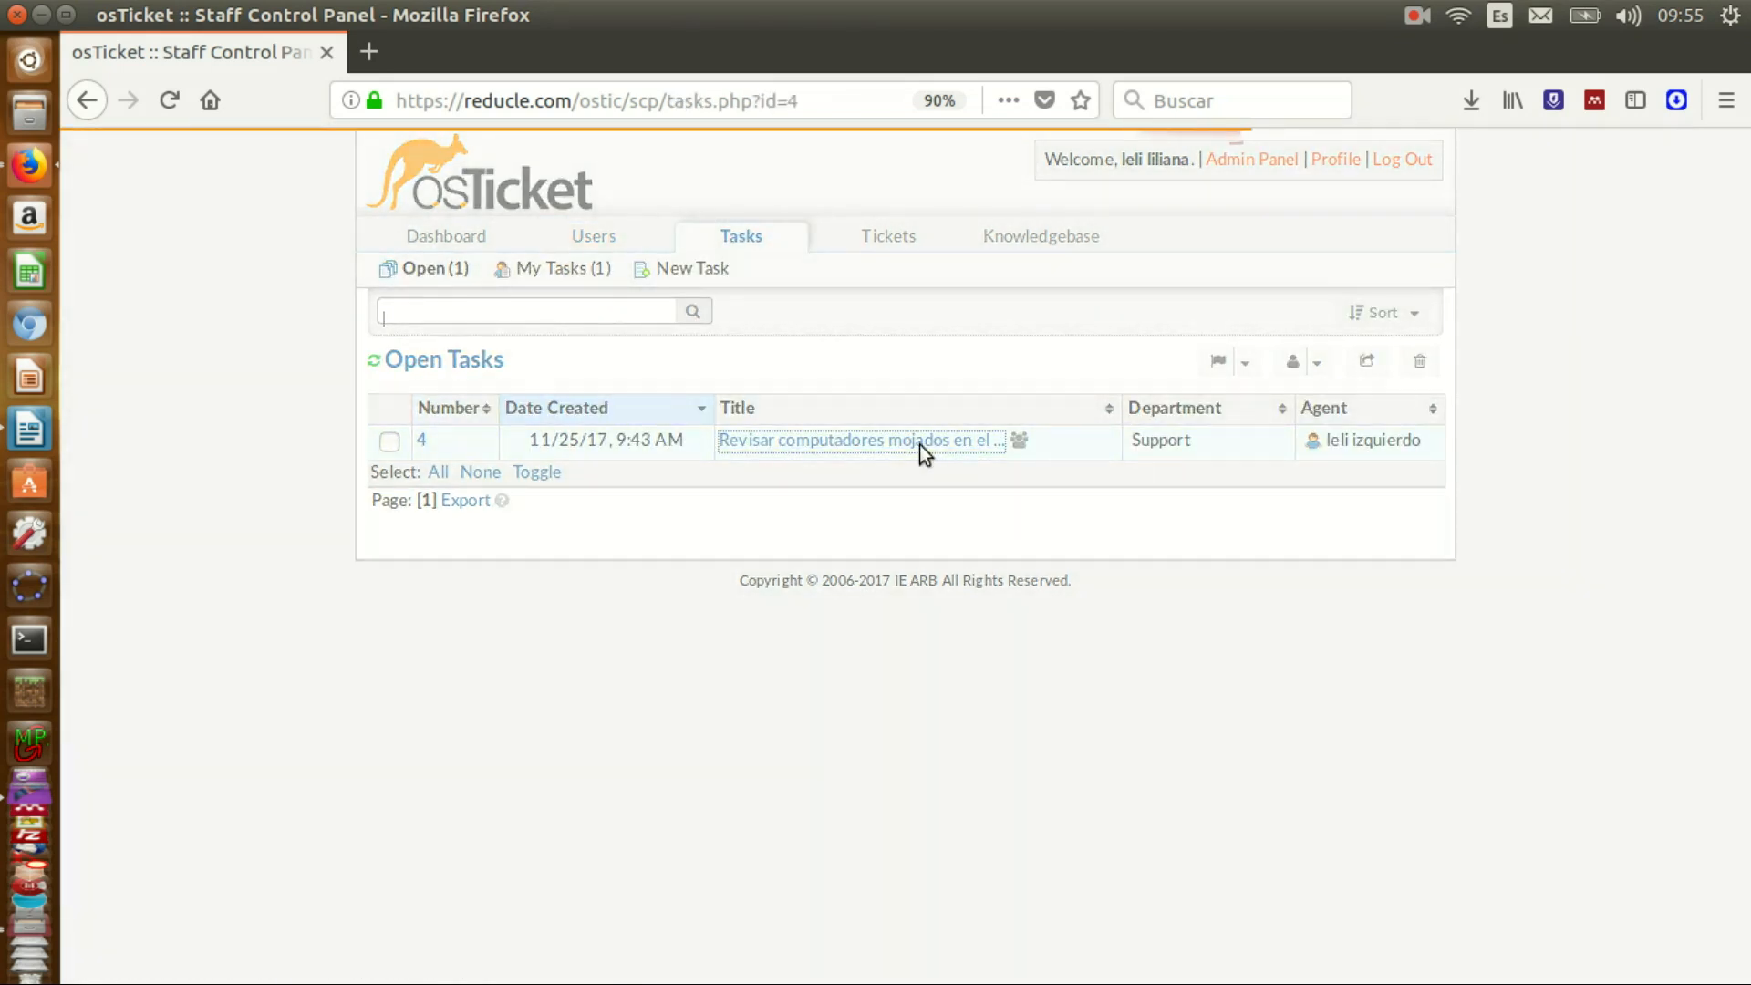
scroll(971, 490, "up", 5)
left_click(1054, 455)
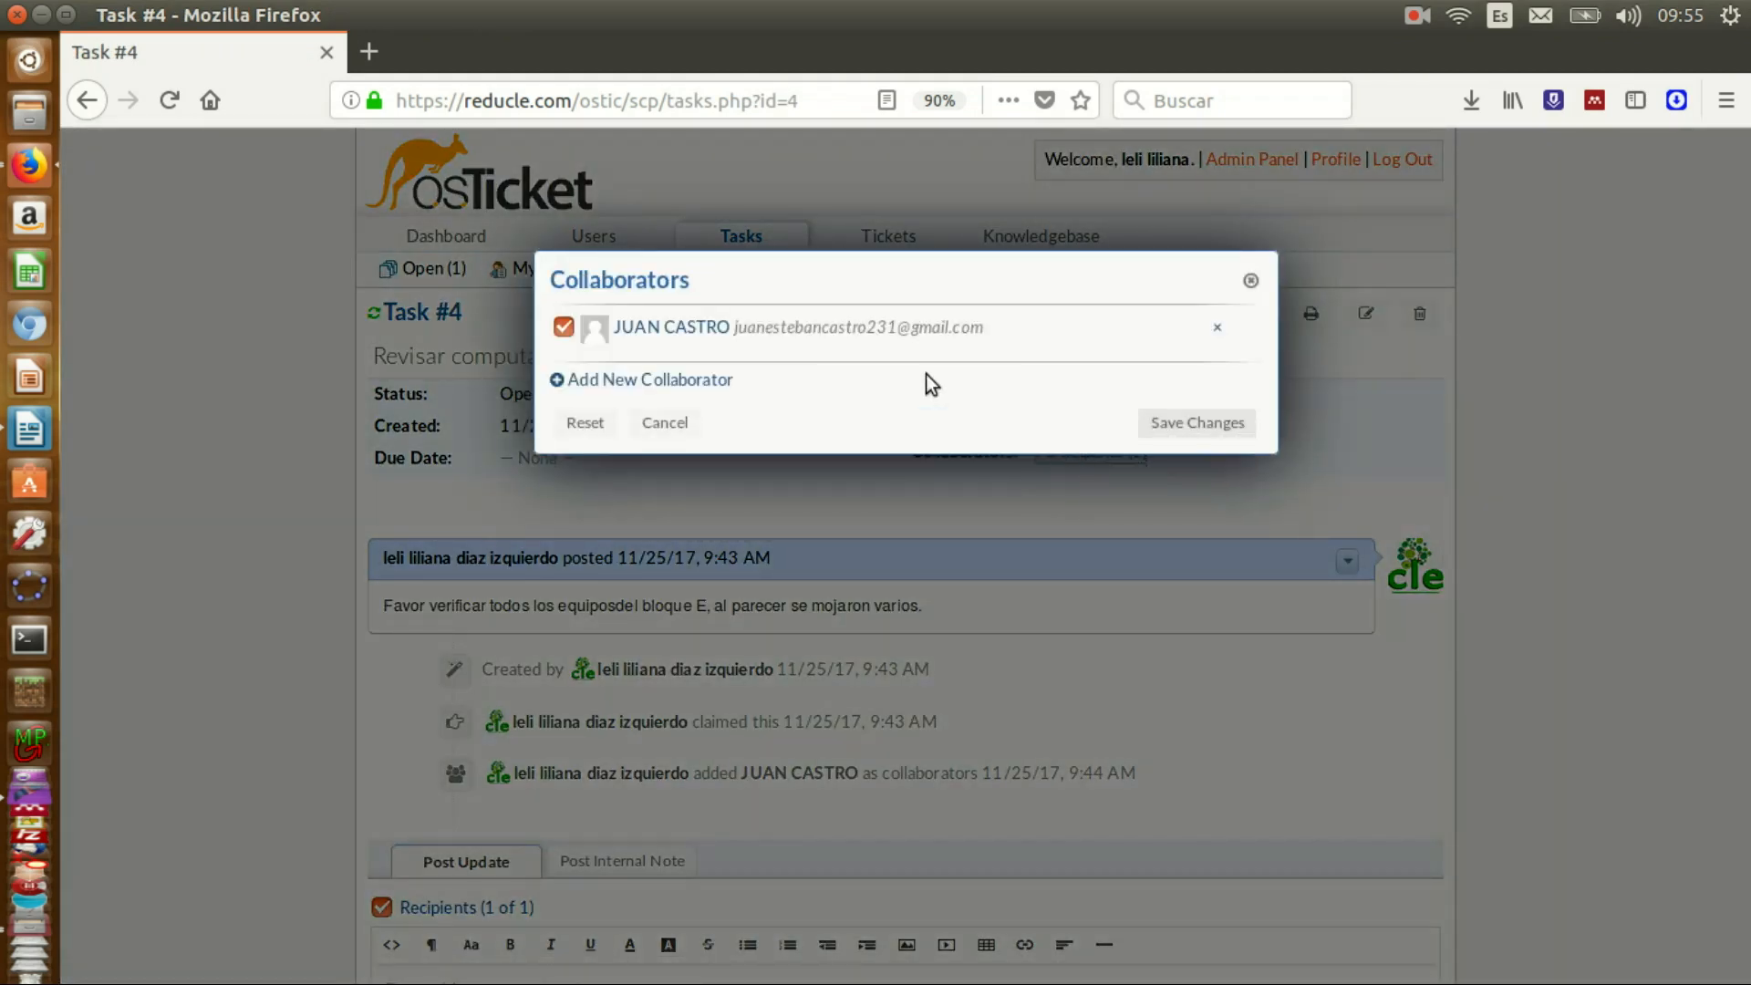
left_click(1250, 283)
scroll(437, 868, "down", 4)
left_click(452, 857)
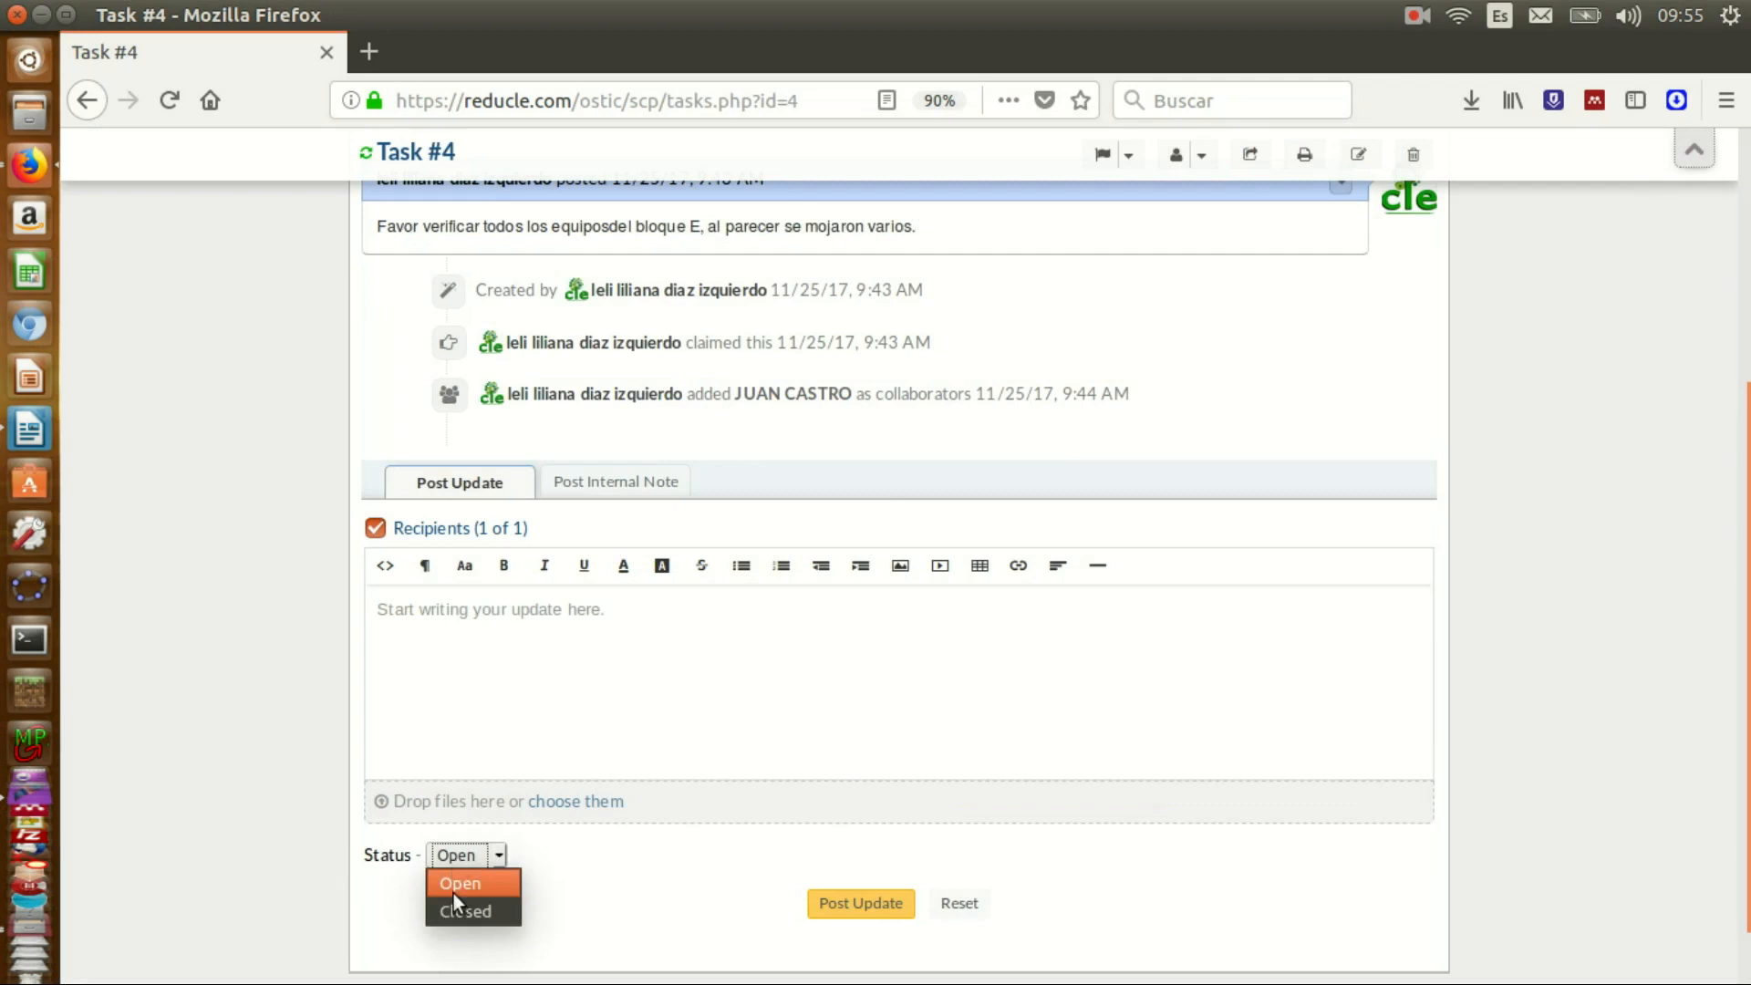
left_click(560, 863)
scroll(1727, 755, "up", 6)
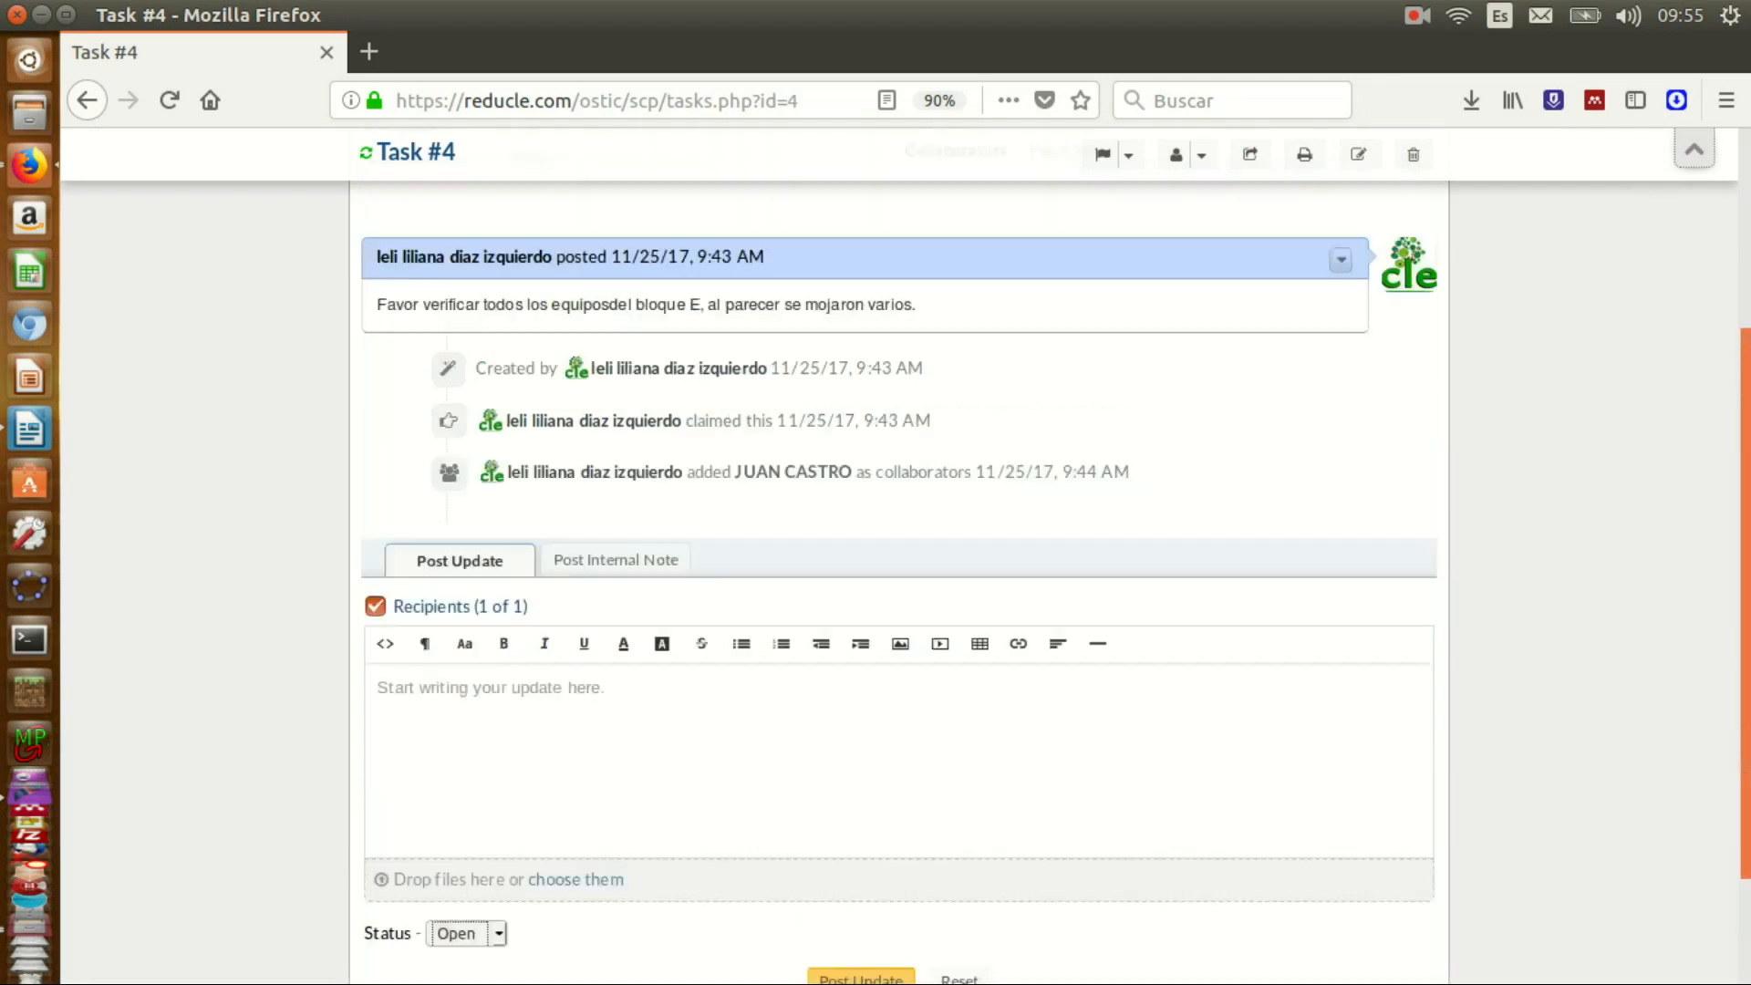
left_click(883, 234)
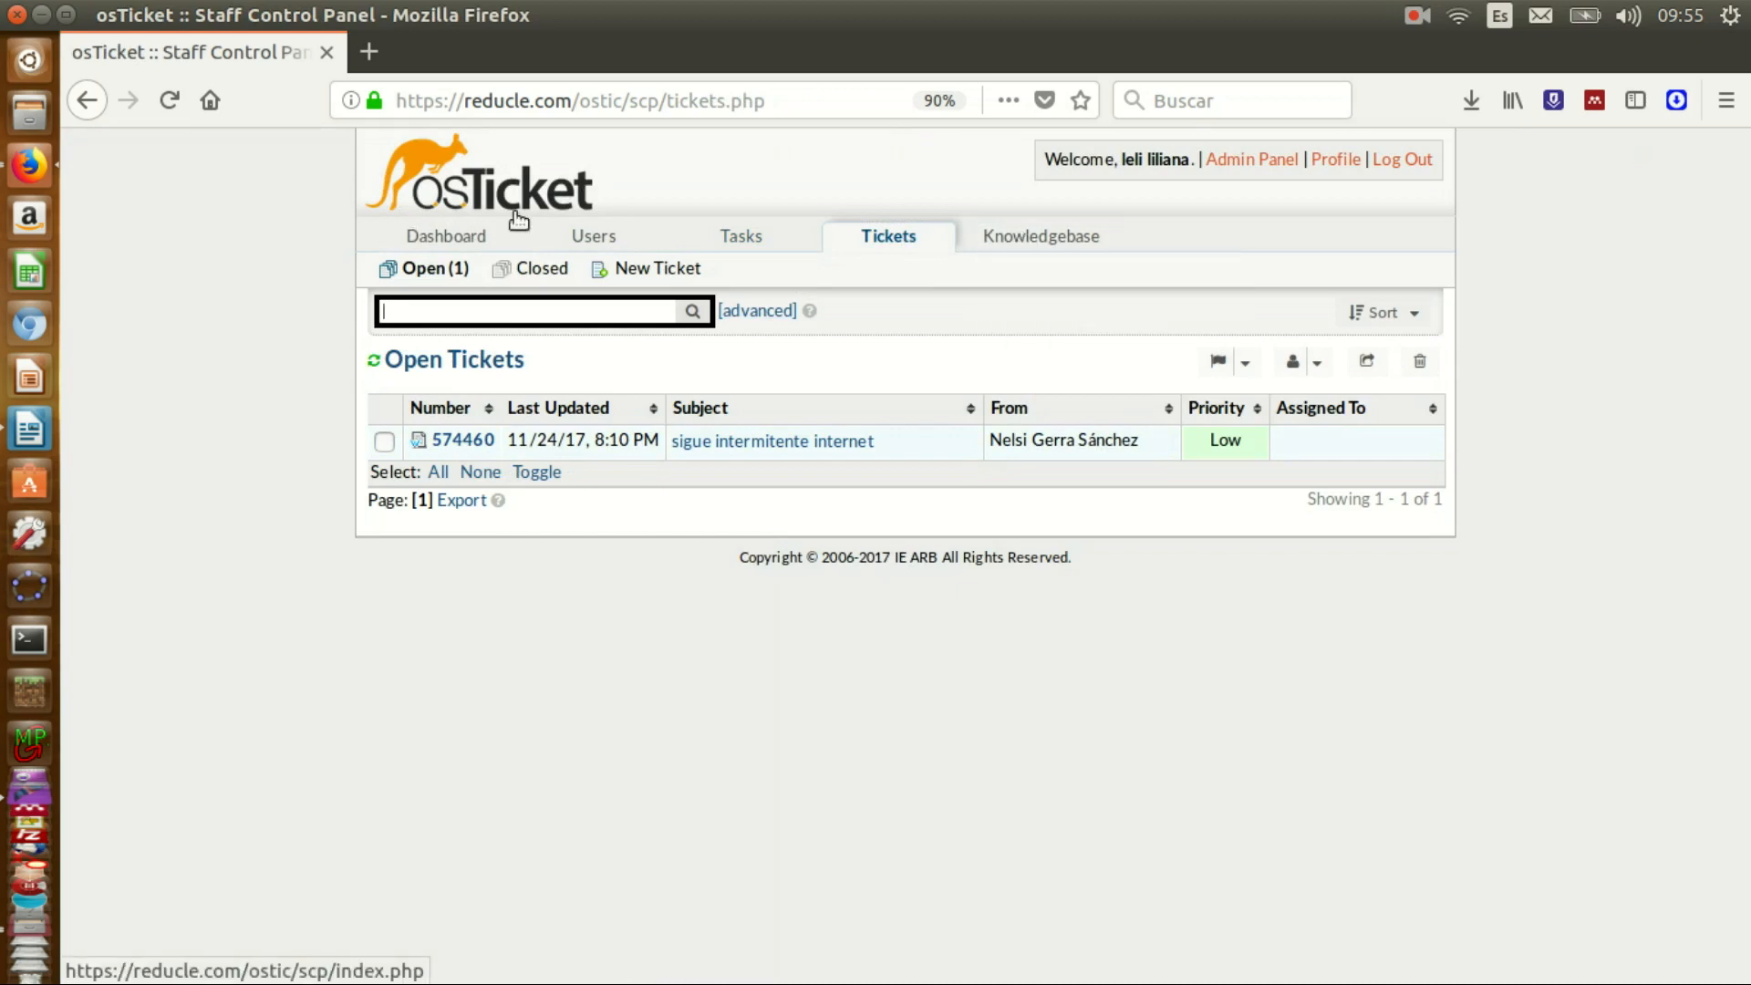
- Review the Dashboard's ticket activity chart and Support statistics: 6 opened, 4 closed, 1 reopened
left_click(468, 239)
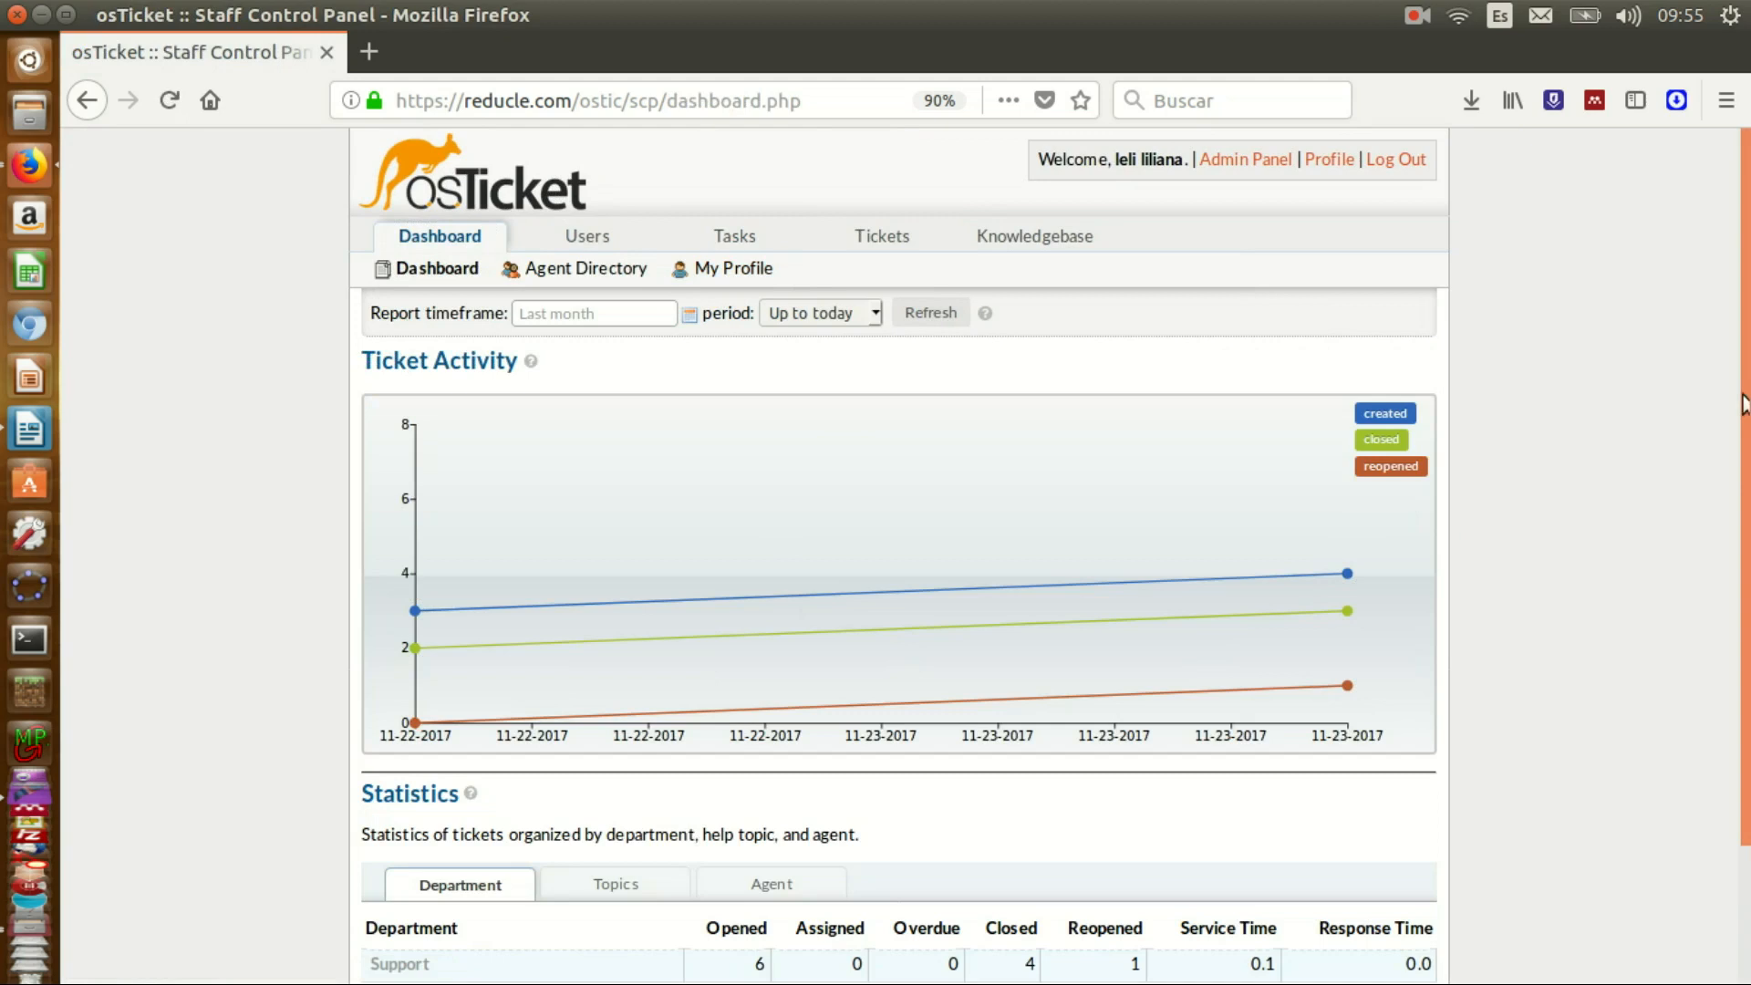
scroll(1744, 401, "down", 2)
scroll(1744, 392, "up", 2)
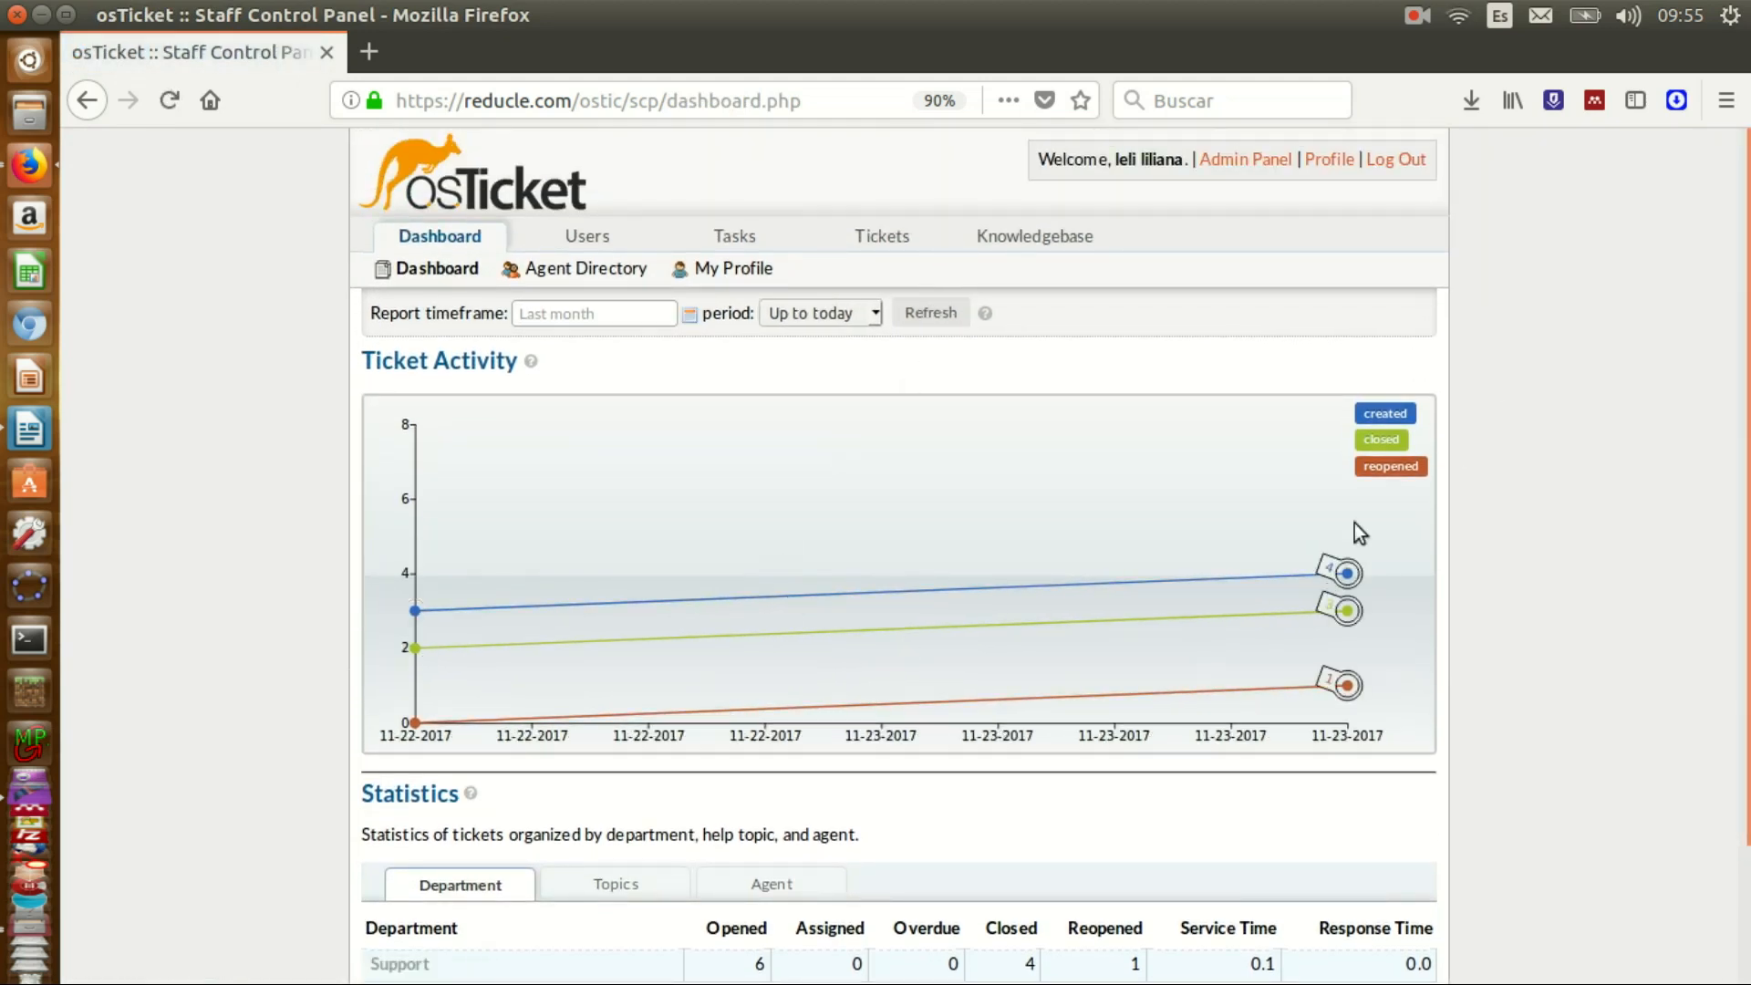
scroll(1744, 402, "down", 2)
scroll(1744, 392, "up", 2)
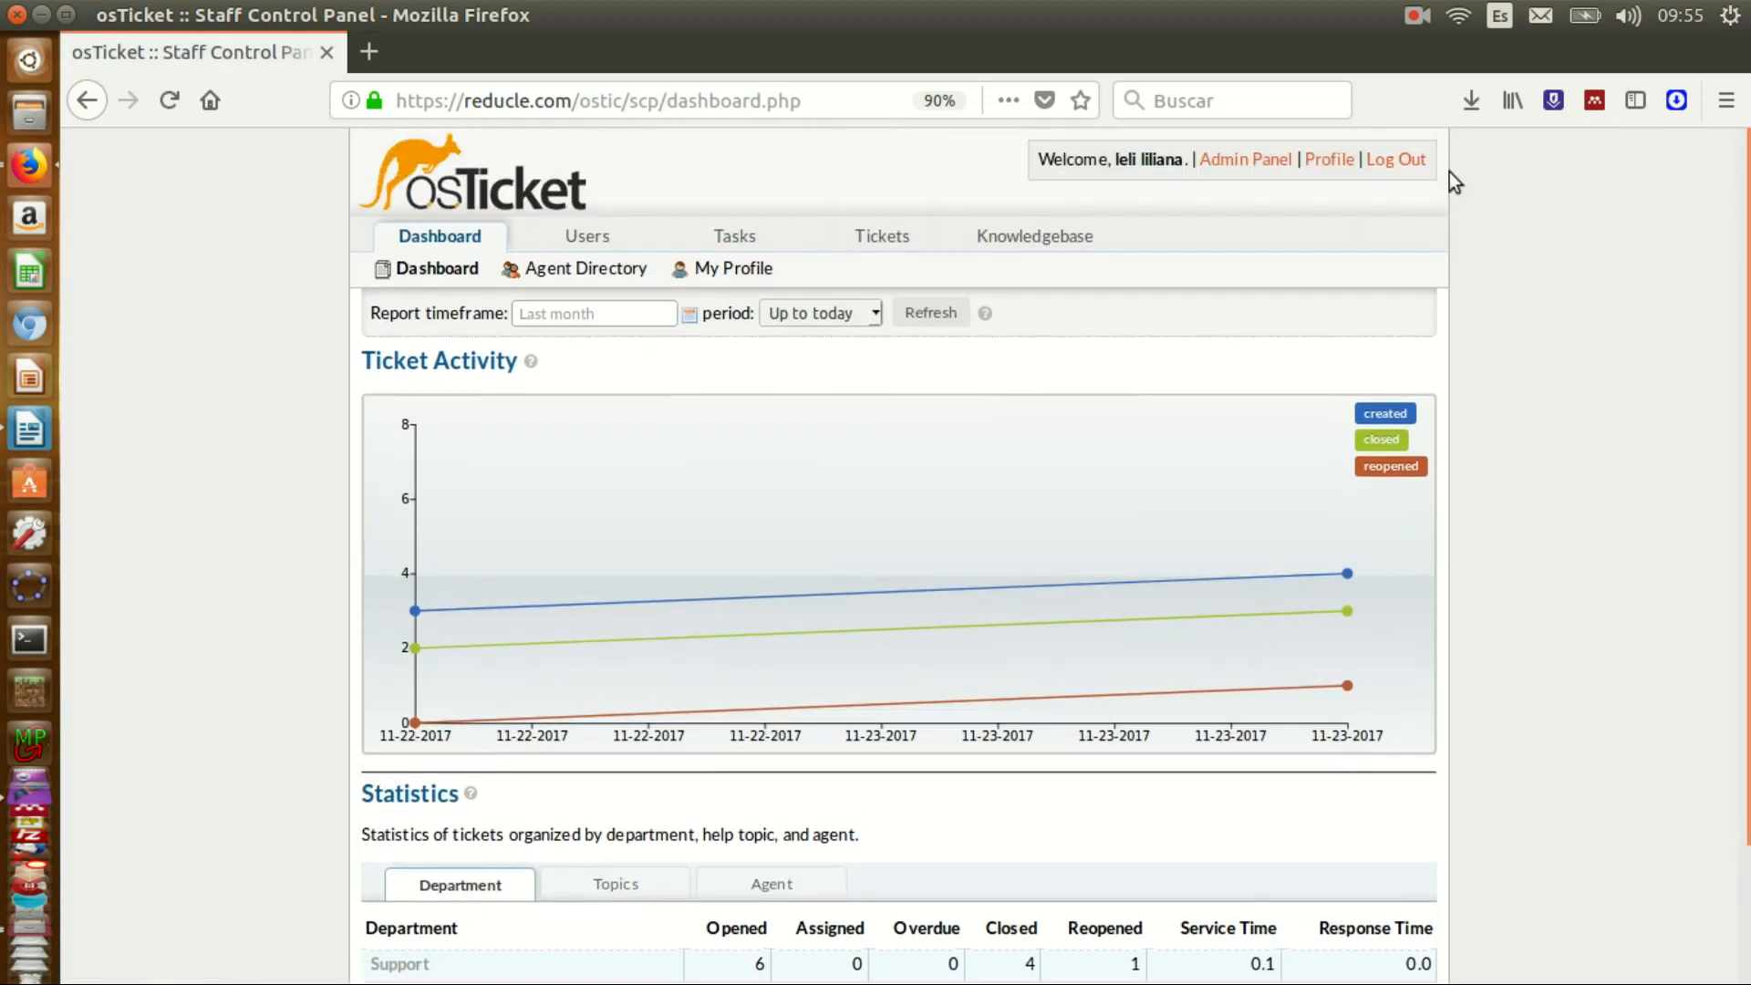